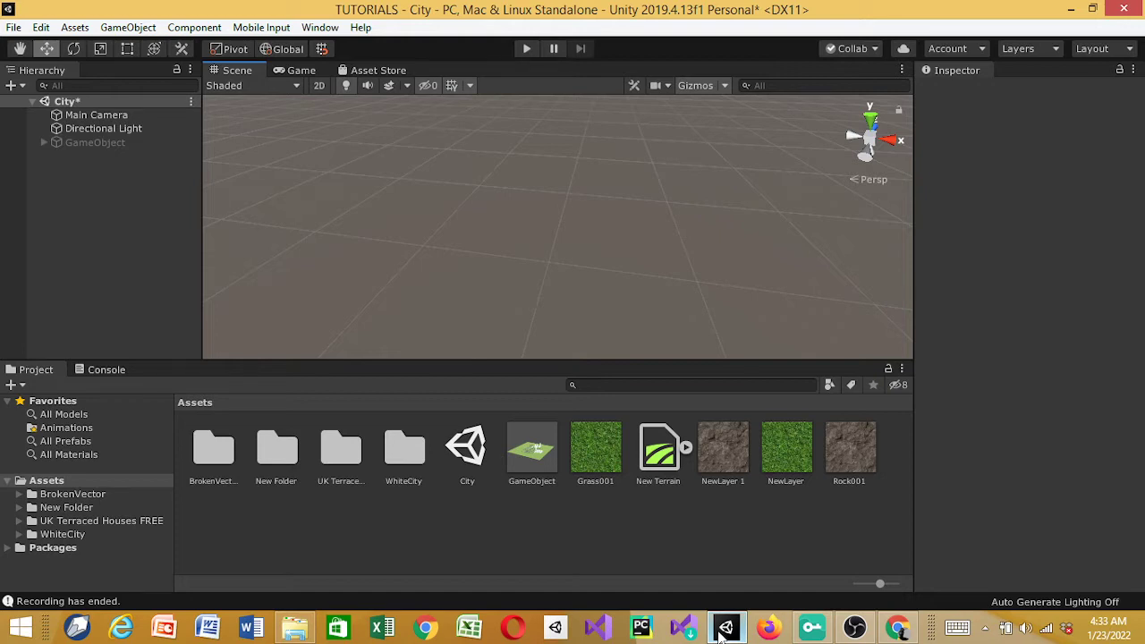
Search the Unity Asset Store for "uk terraced houses".
click(400, 69)
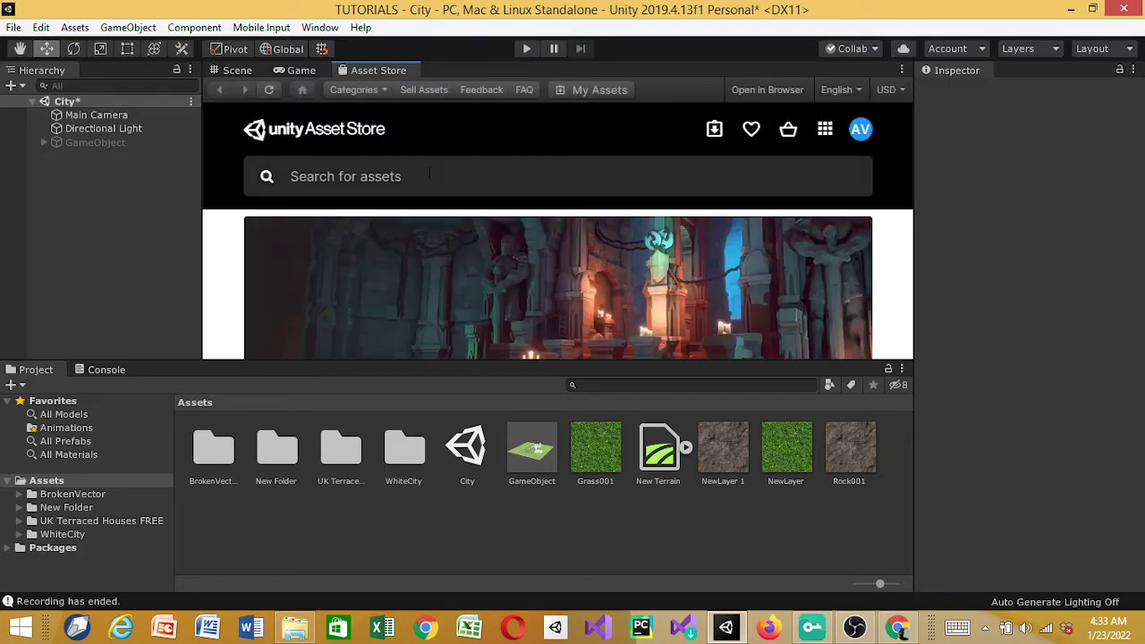
click(430, 175)
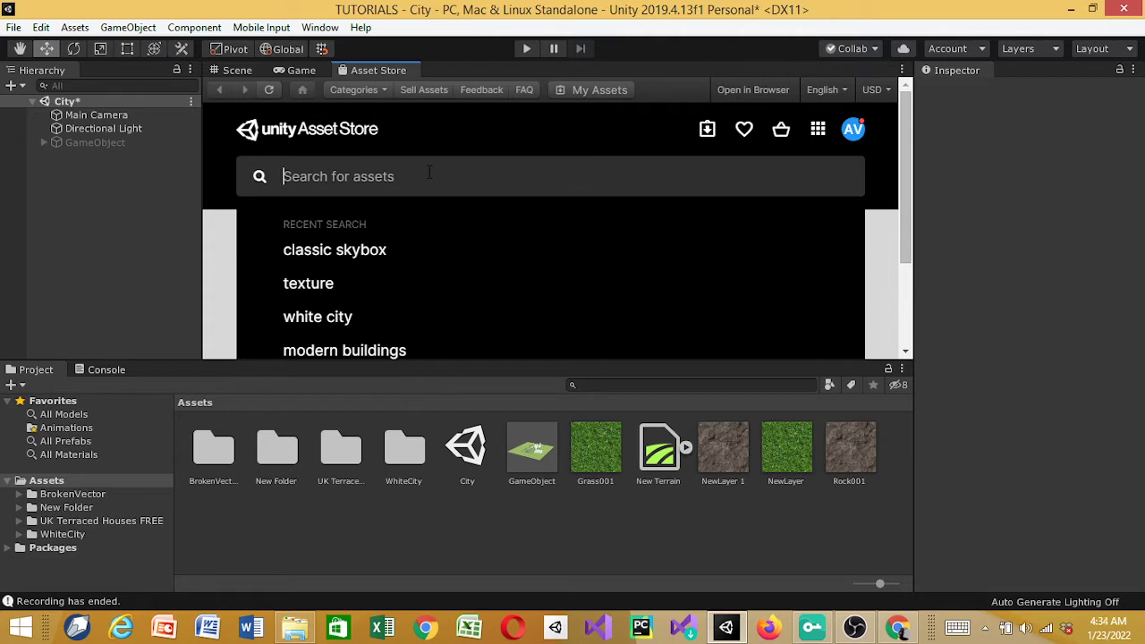
text(u)
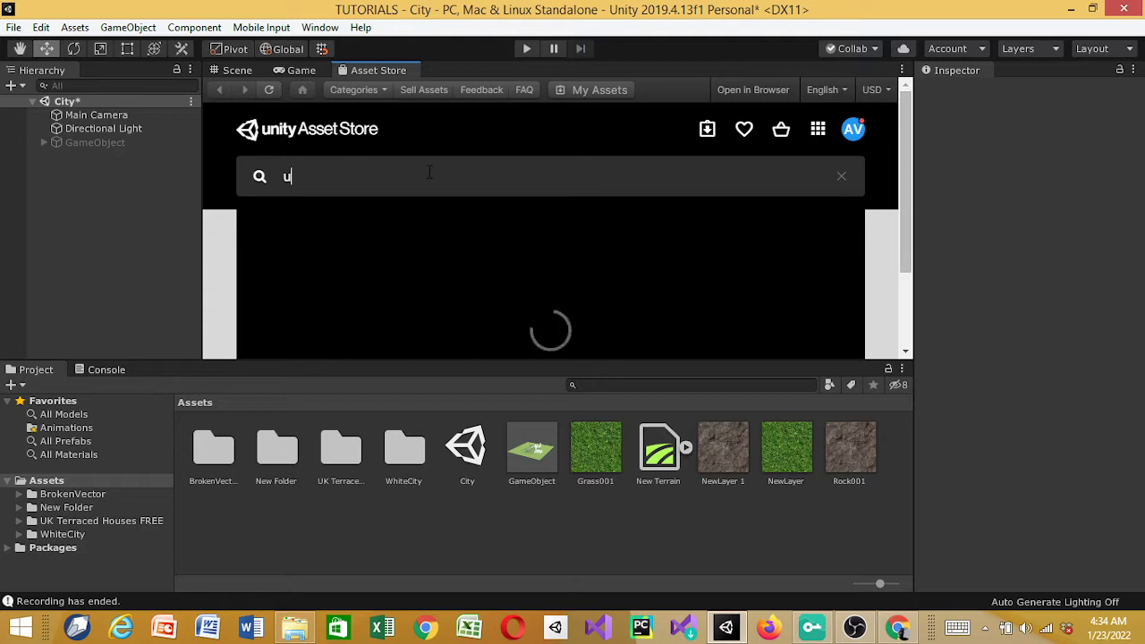
text(k terraced )
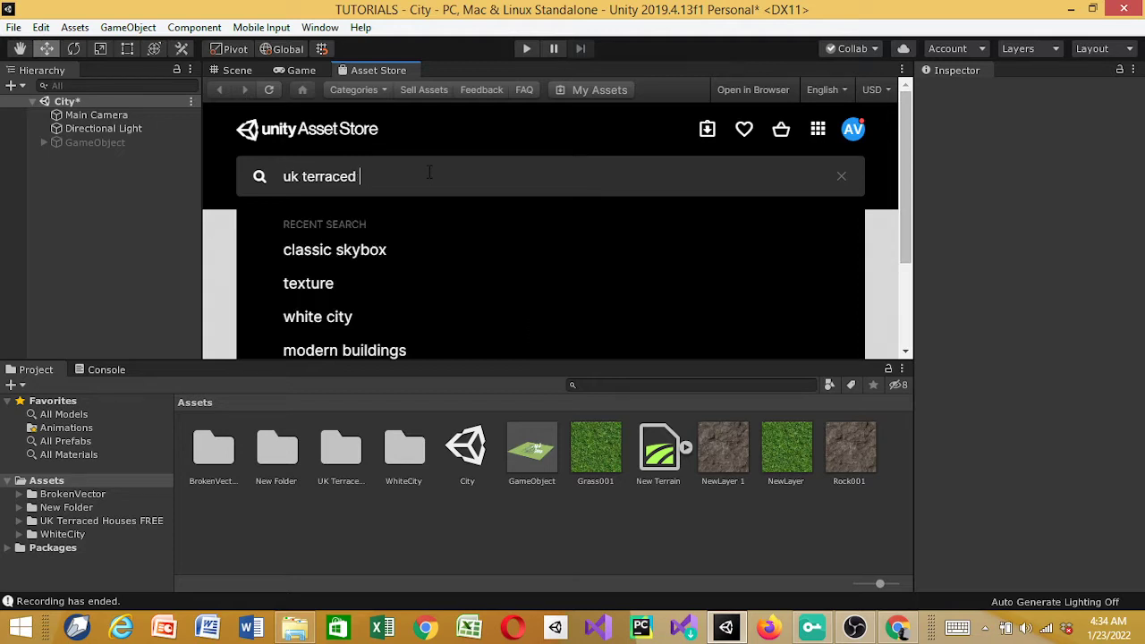
text(houses)
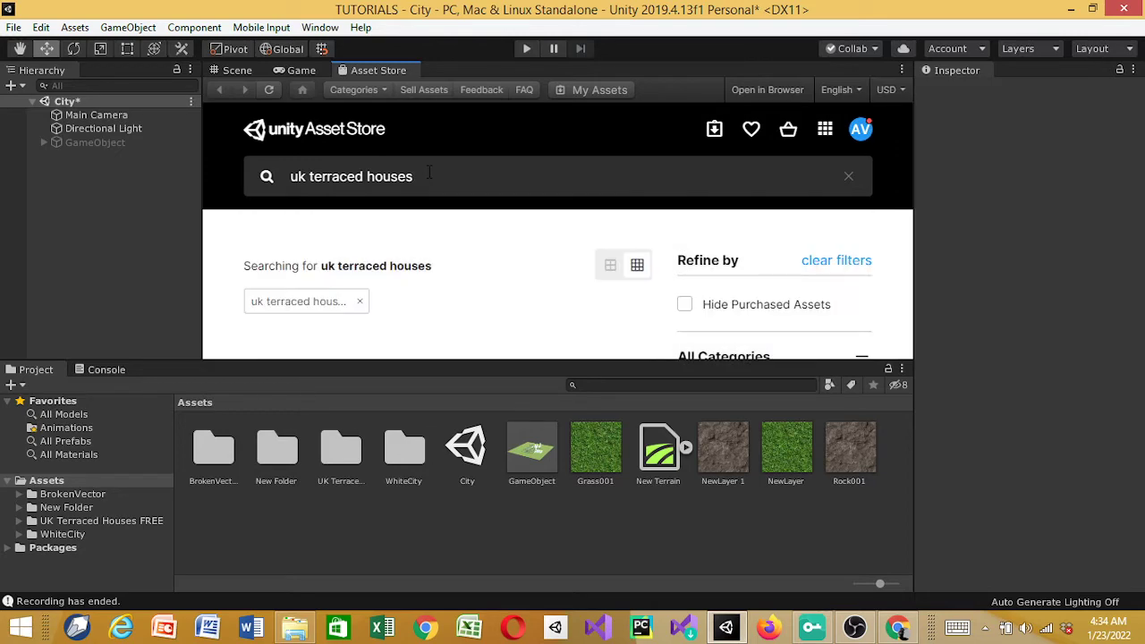
Find the free UK Terraced Houses pack in the search results and open its quick preview.
scroll(508, 266, down, 3)
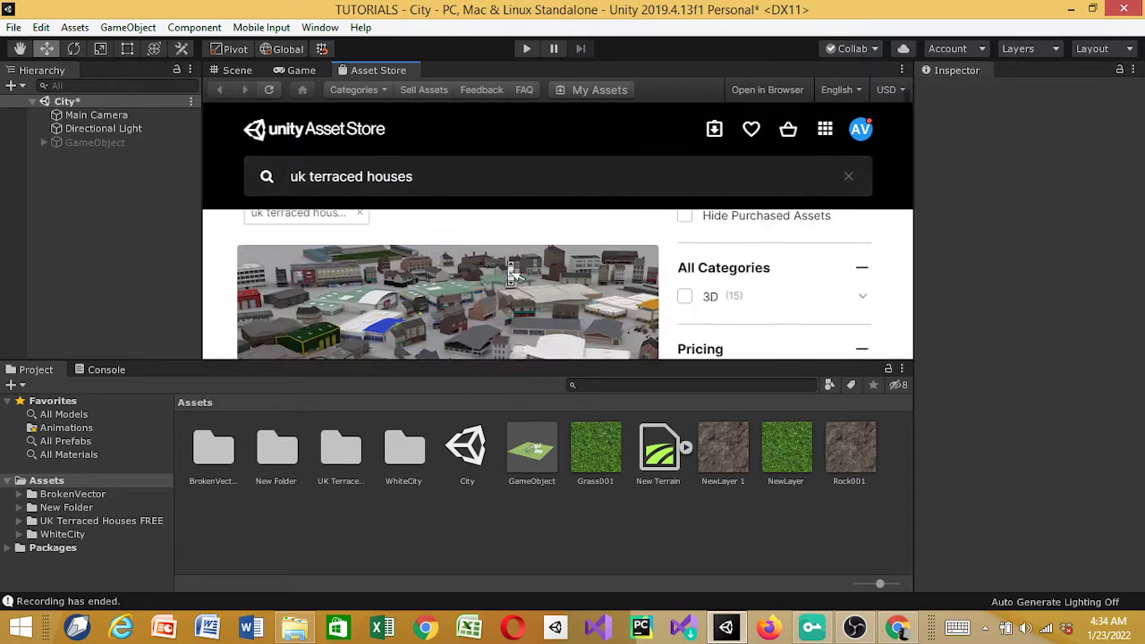
scroll(511, 268, down, 3)
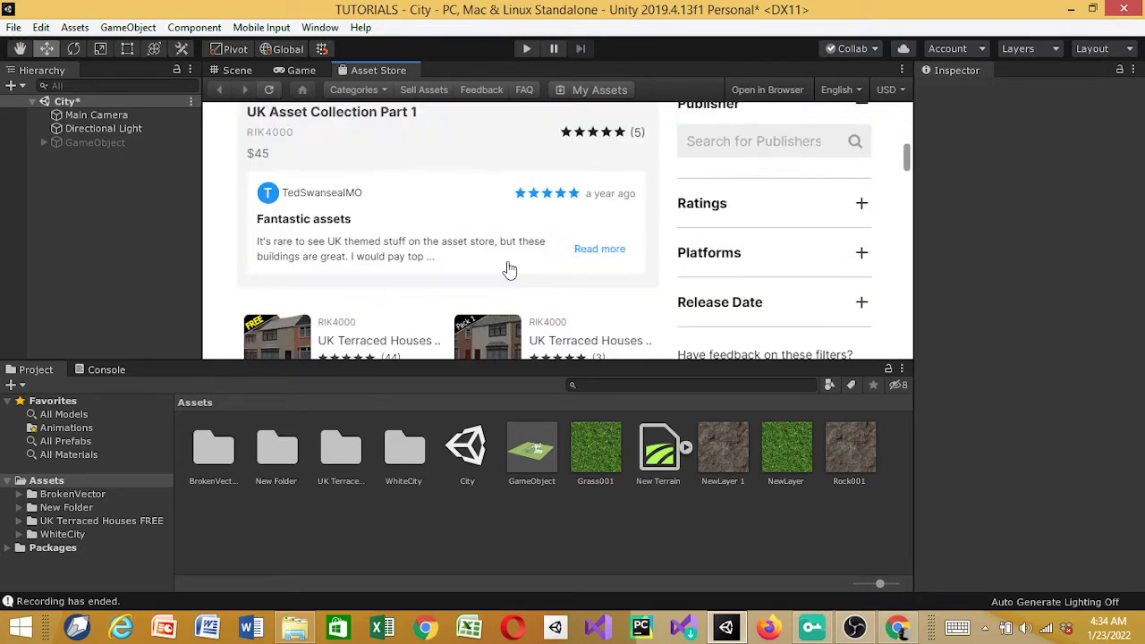
scroll(510, 269, down, 1)
scroll(510, 269, down, 3)
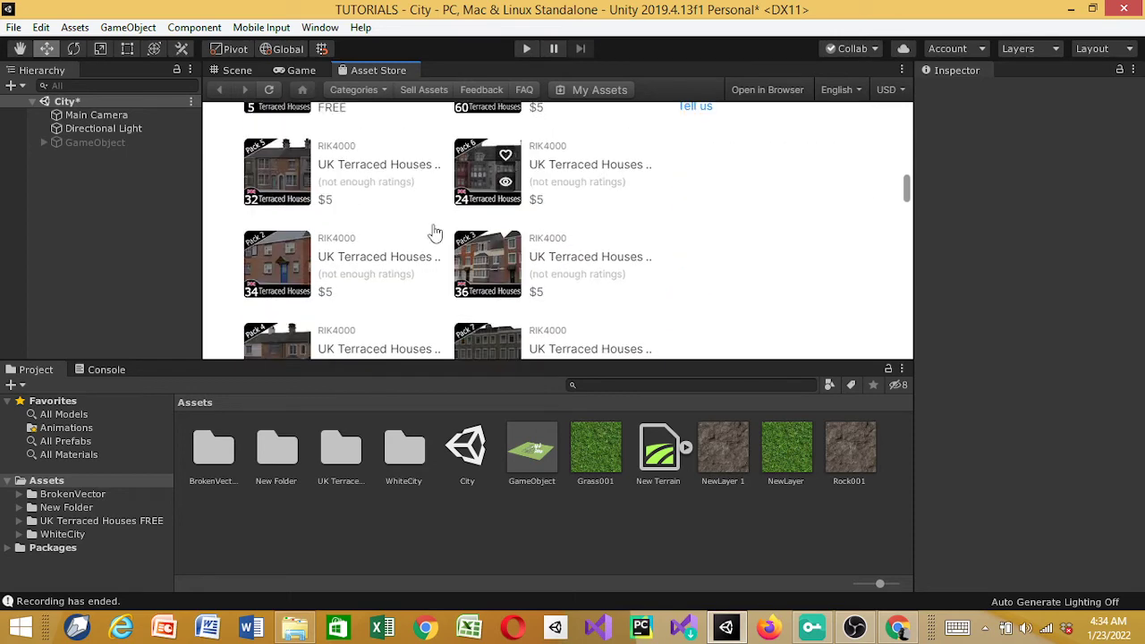
scroll(603, 242, down, 2)
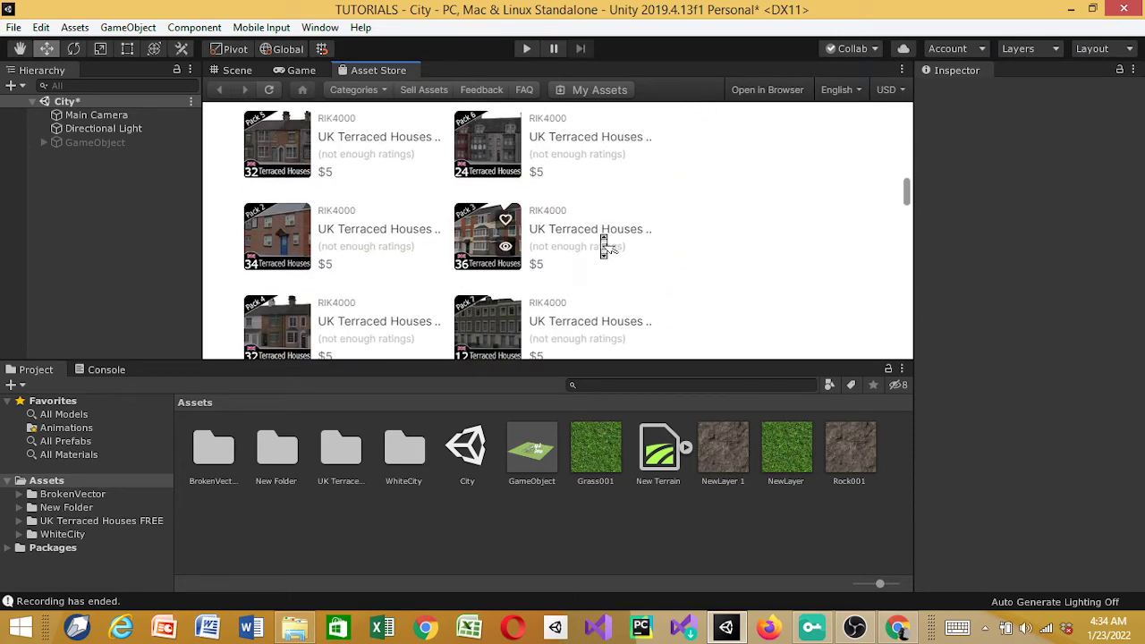
scroll(603, 242, up, 15)
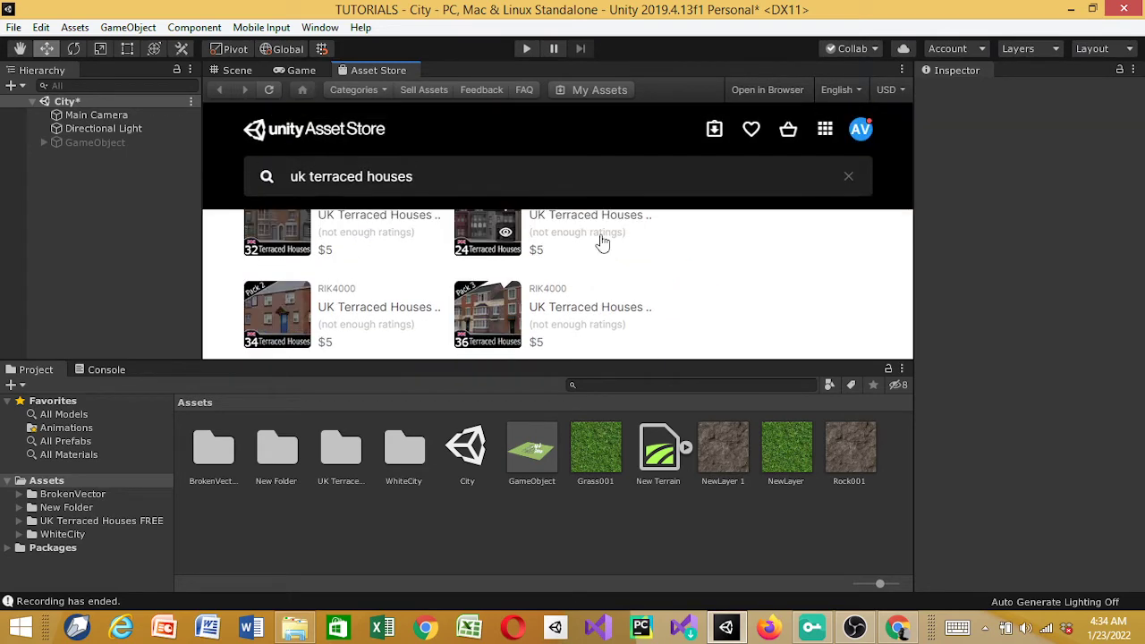
mouse_move(296, 297)
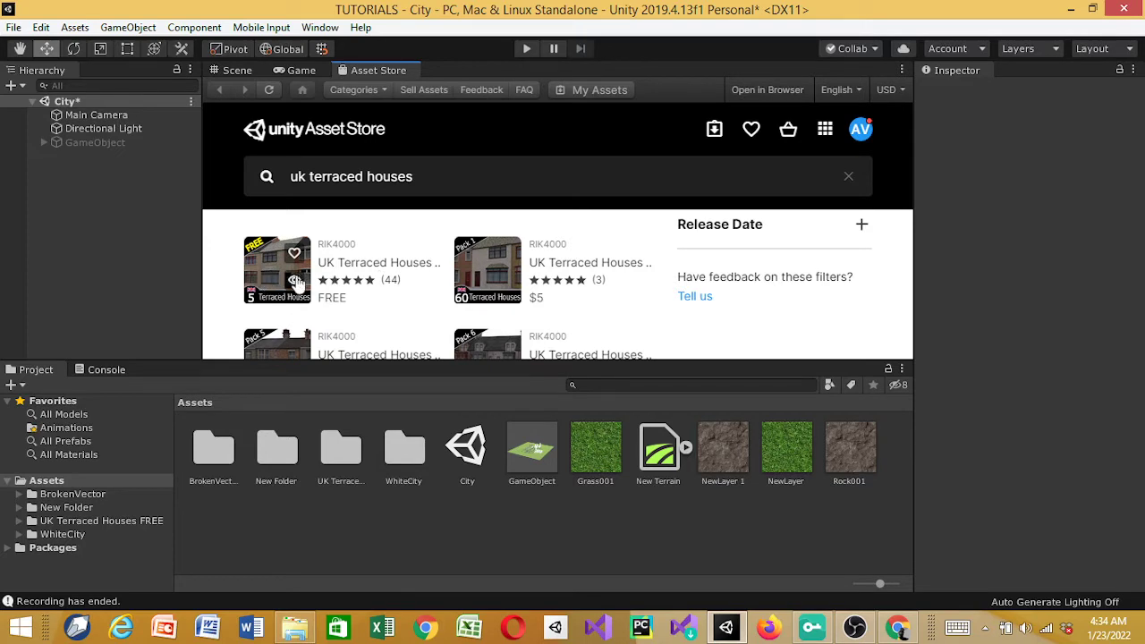
click(296, 281)
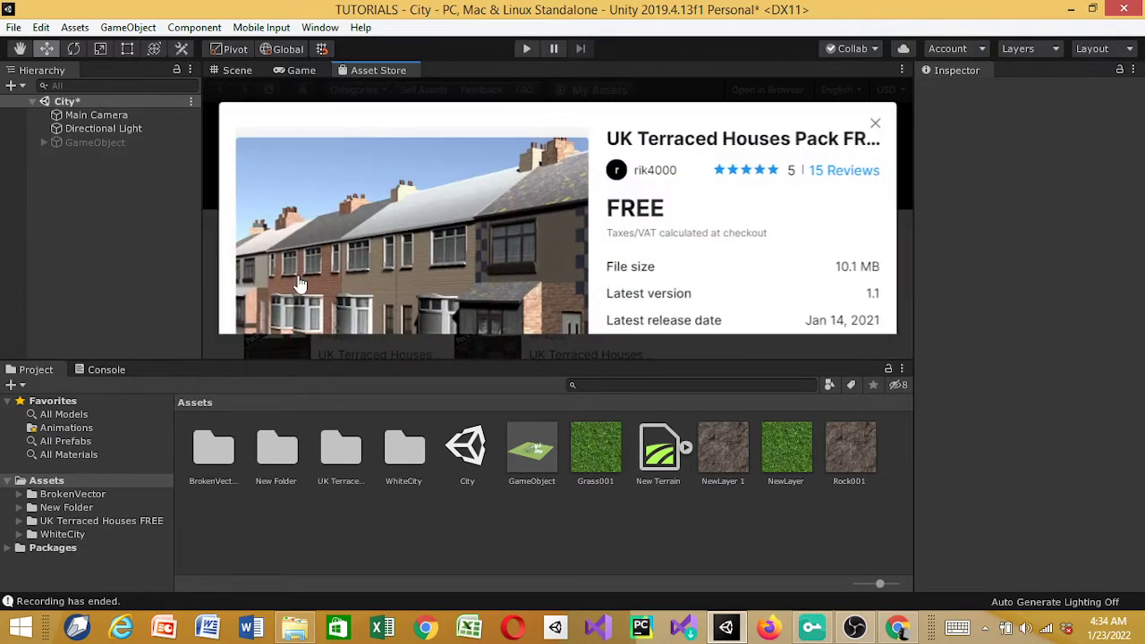
Review the free UK Terraced Houses pack's details and import option, and close the preview.
scroll(613, 264, down, 3)
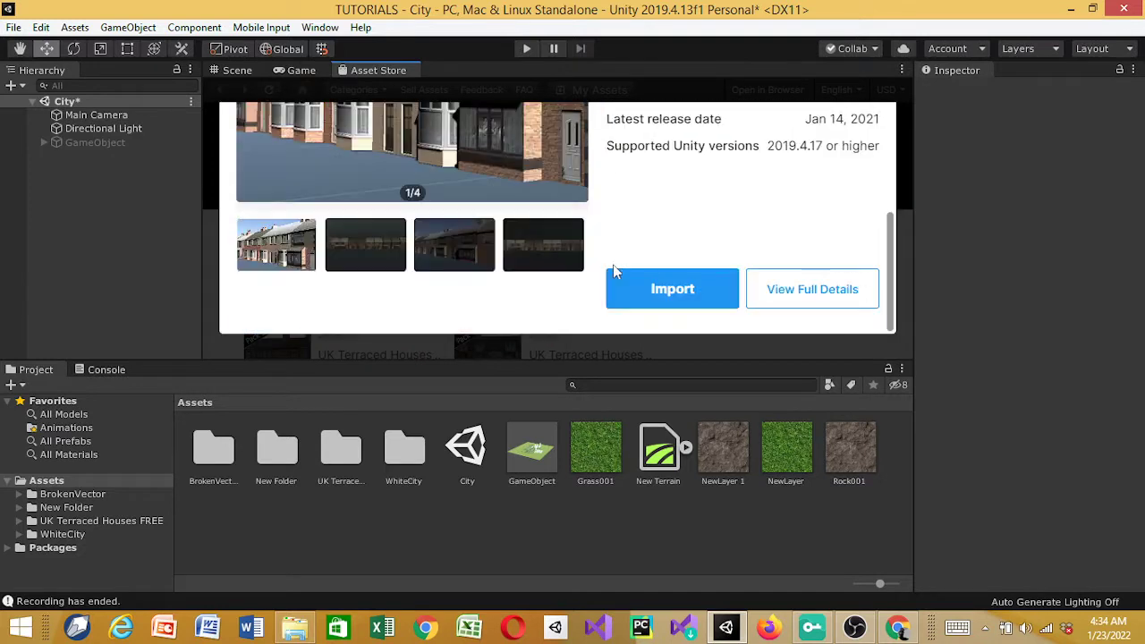
click(686, 288)
click(678, 295)
scroll(792, 192, up, 5)
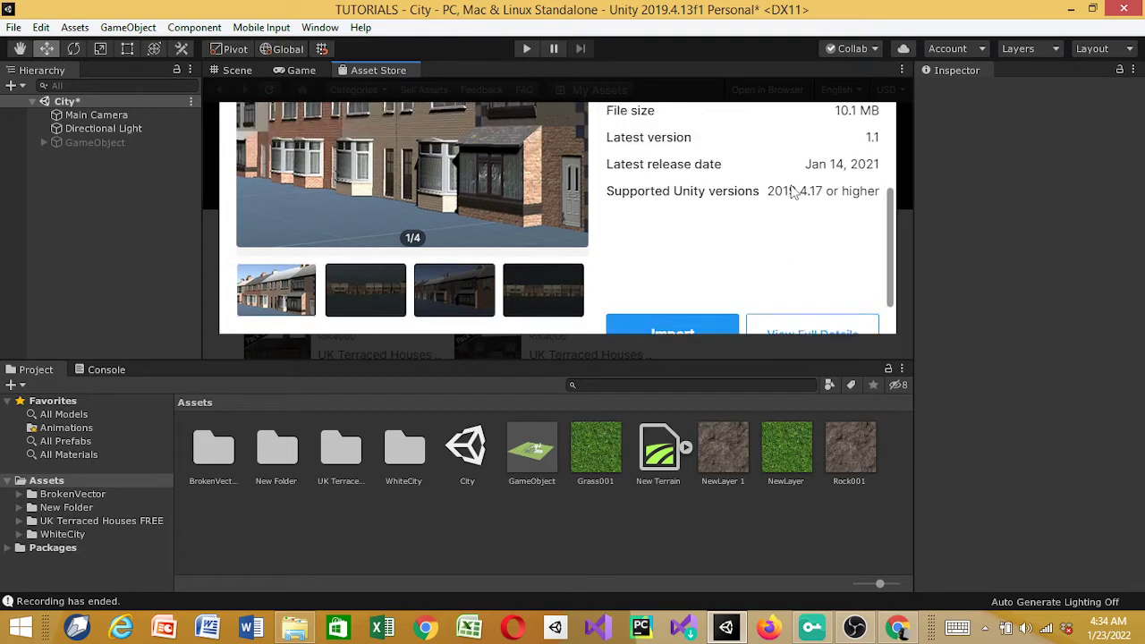
scroll(789, 273, down, 3)
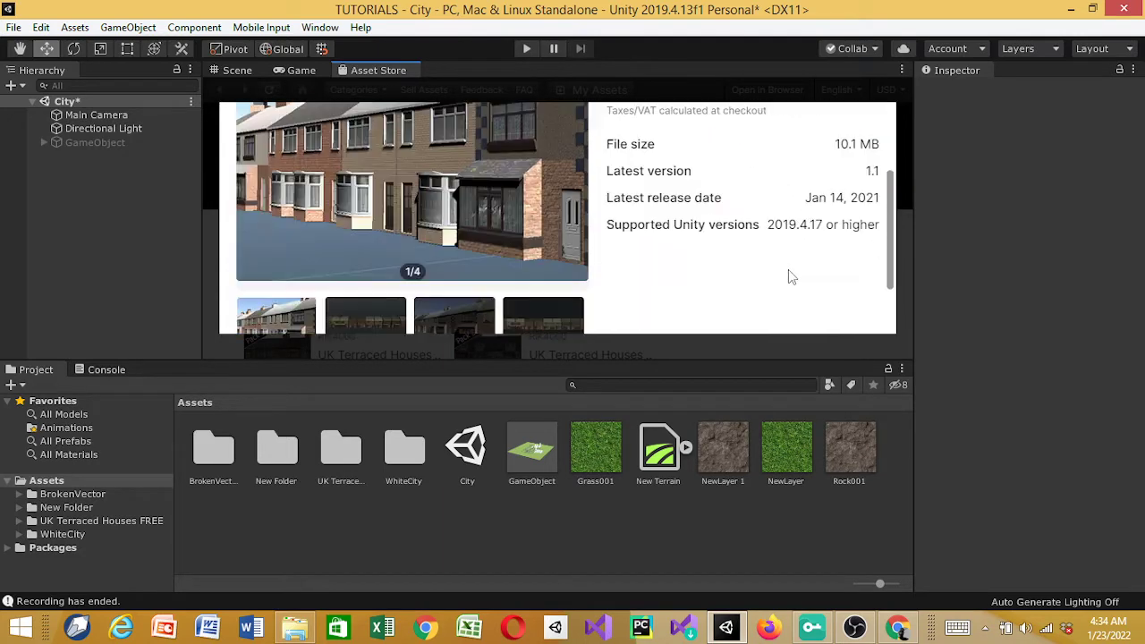
scroll(788, 273, down, 2)
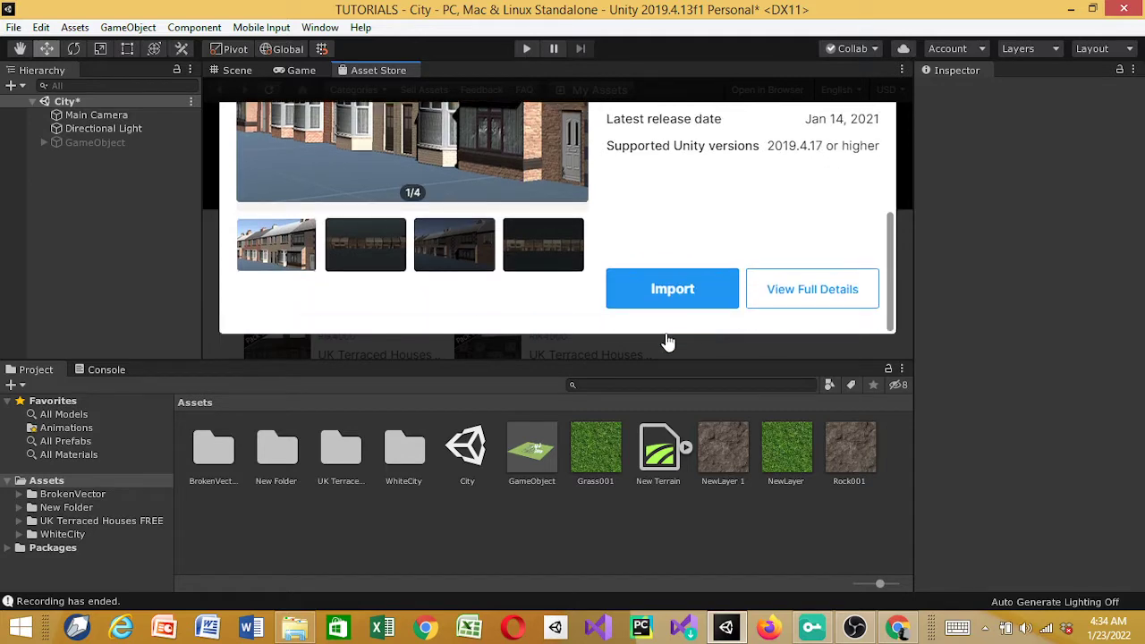
click(684, 289)
scroll(773, 188, up, 5)
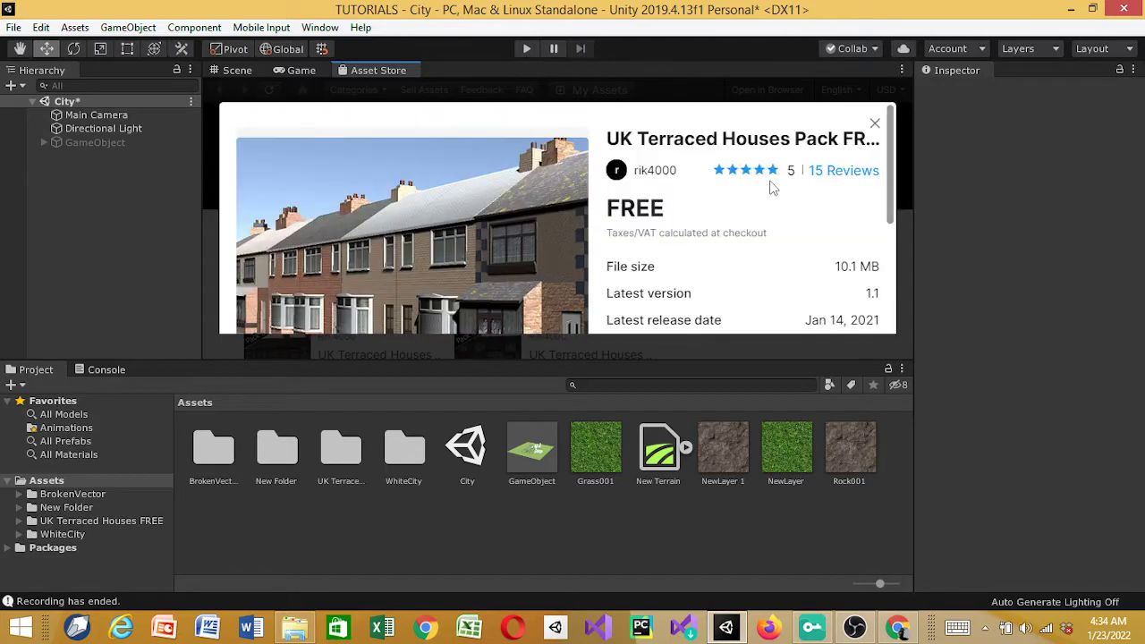
click(873, 127)
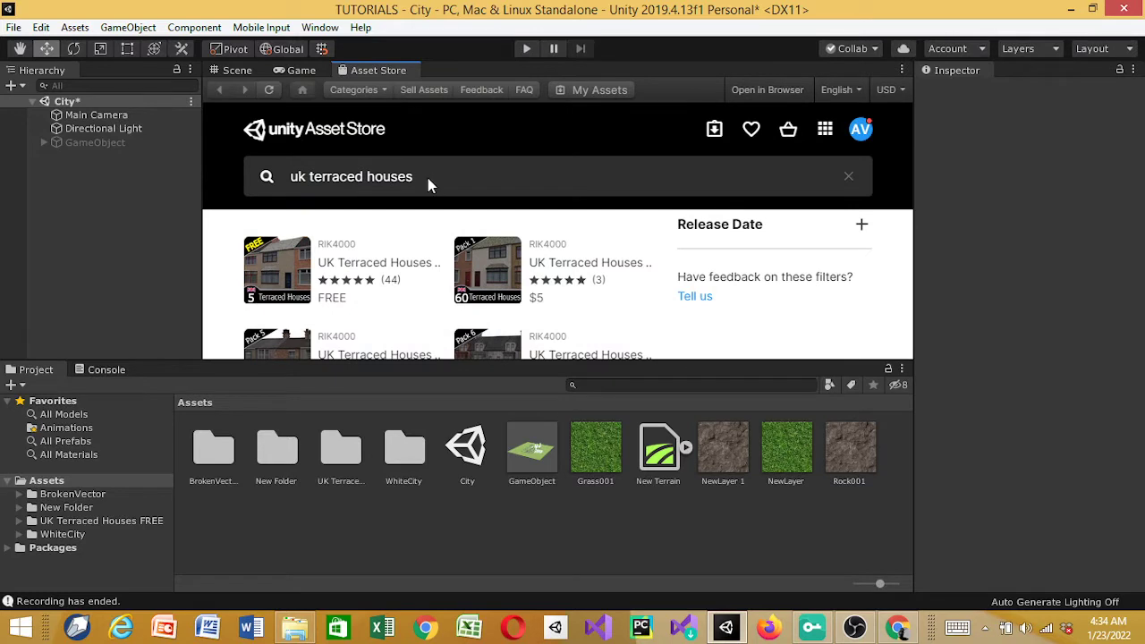
Search the Asset Store for "white city" and examine the White City asset's listing.
drag(427, 178, 288, 172)
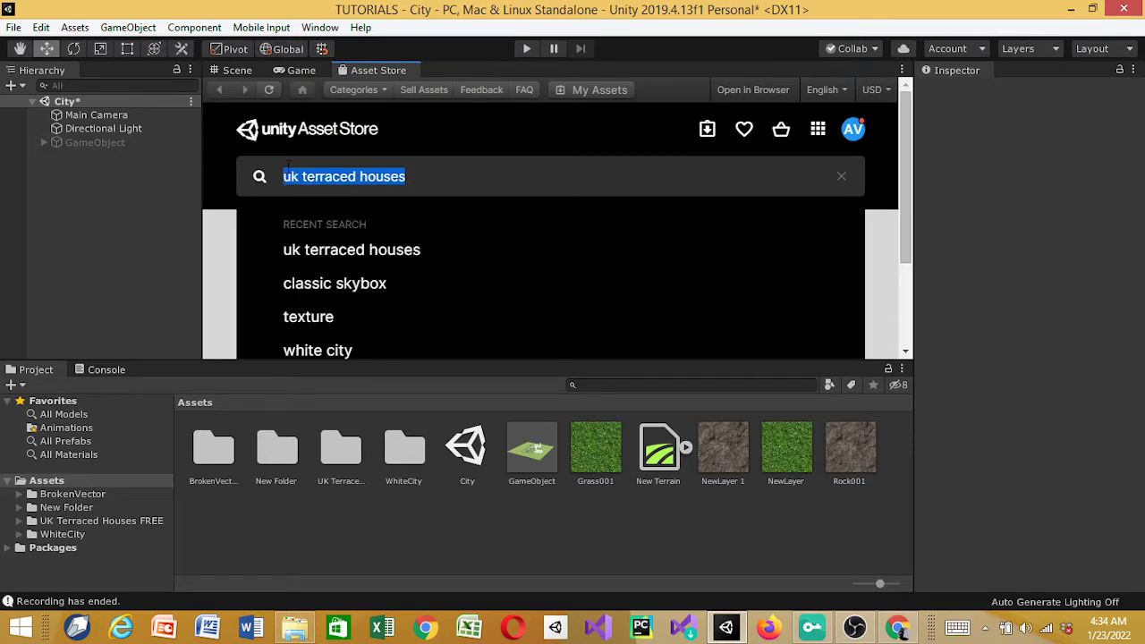
text(white)
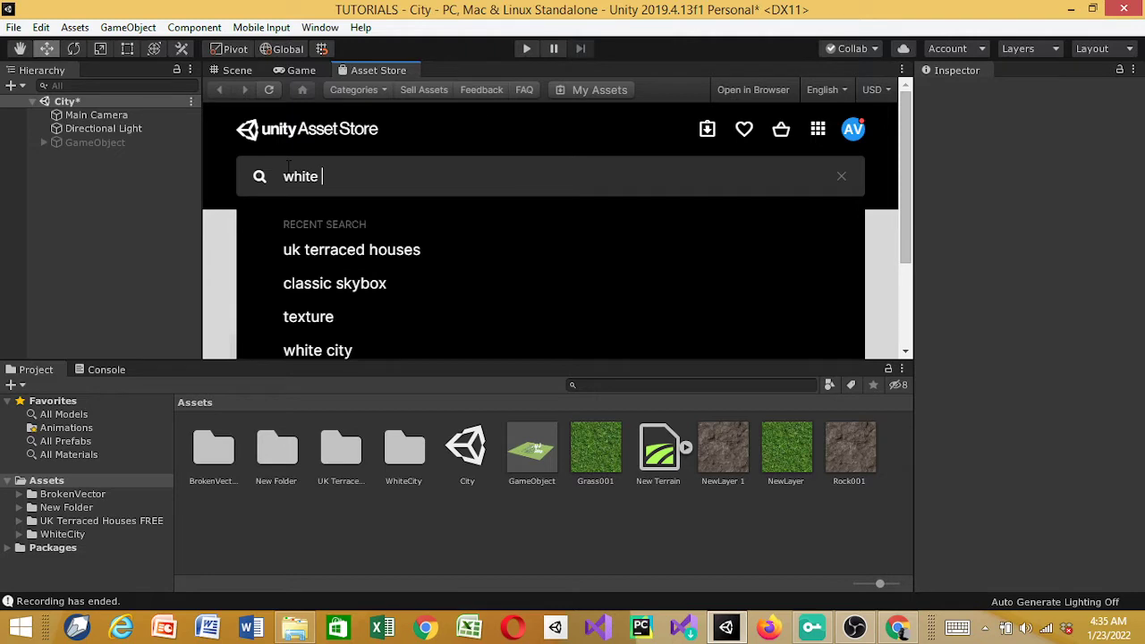
text( cit)
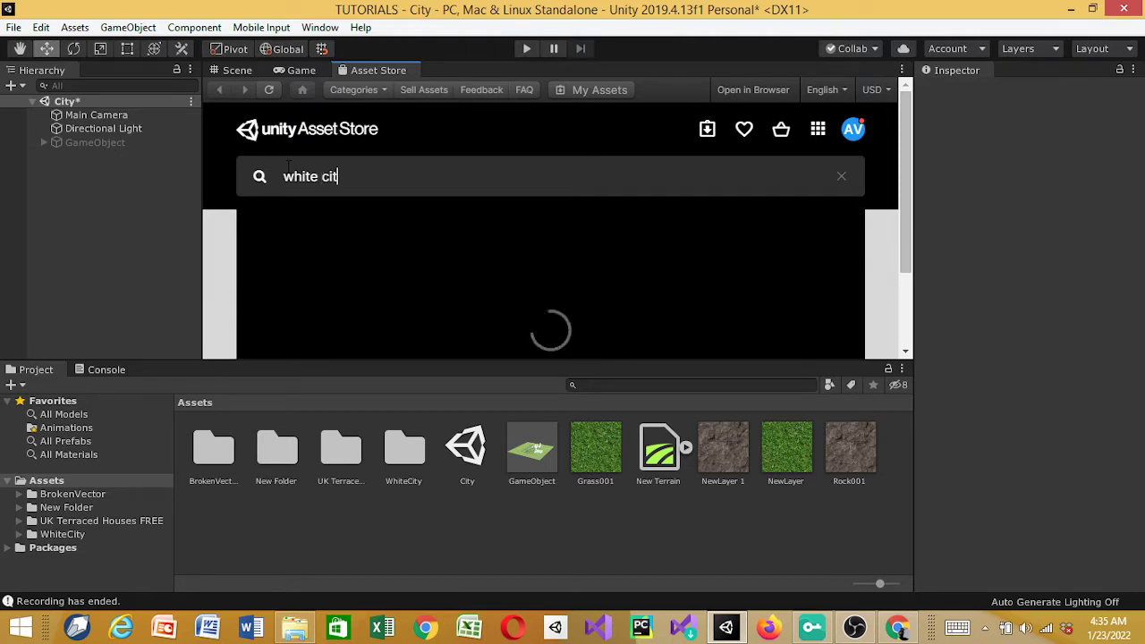
text(y)
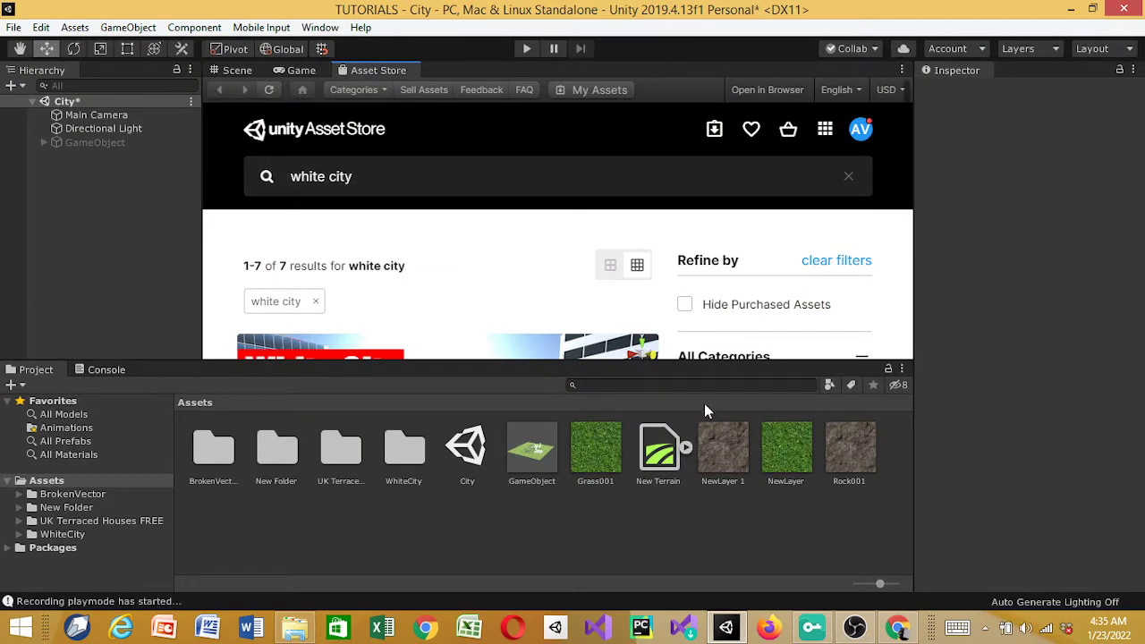
scroll(598, 288, down, 2)
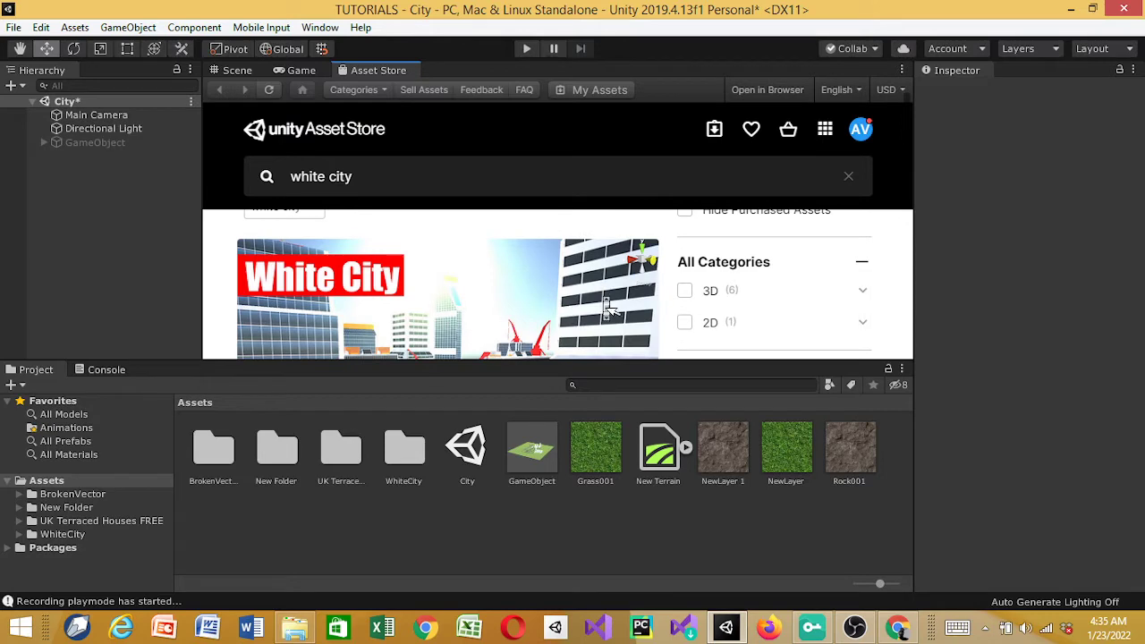
scroll(605, 306, down, 4)
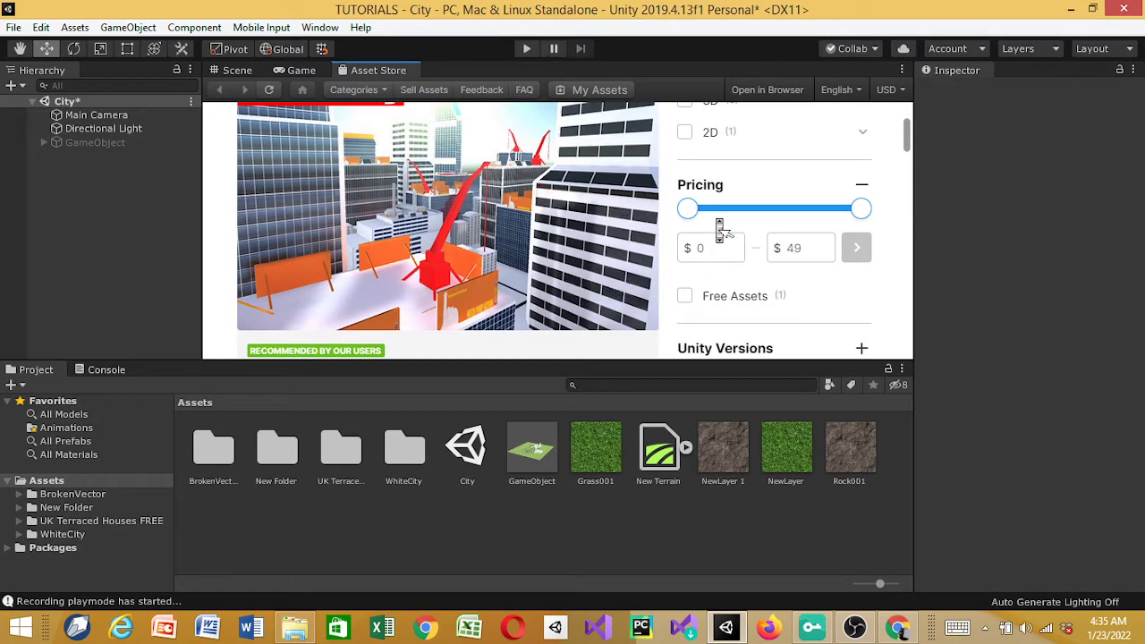
scroll(626, 224, down, 4)
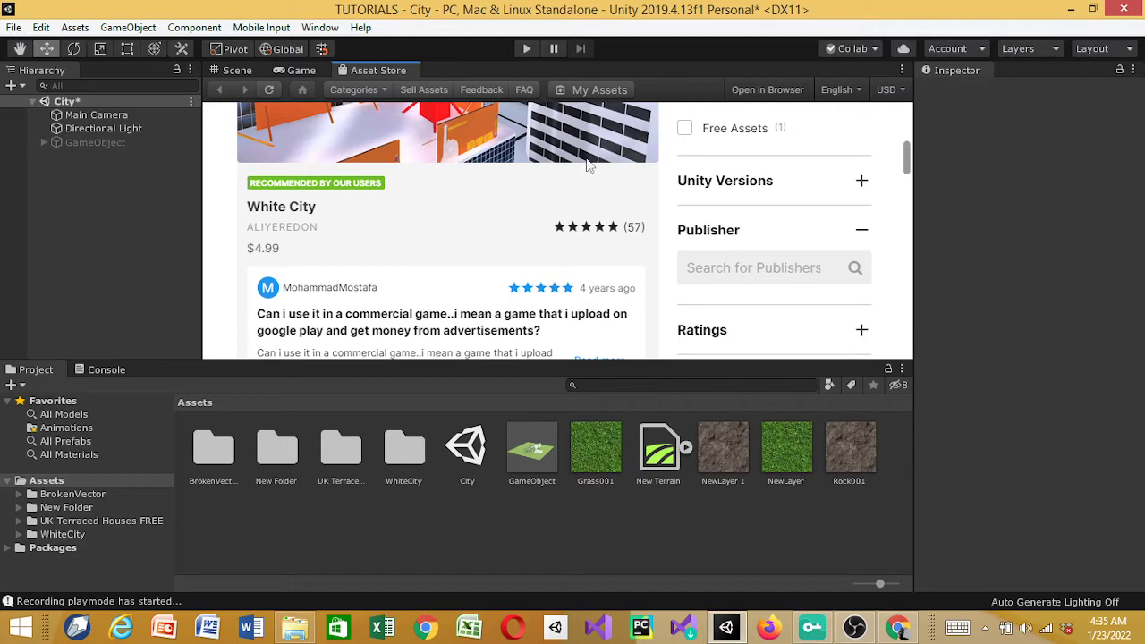
scroll(588, 165, up, 1)
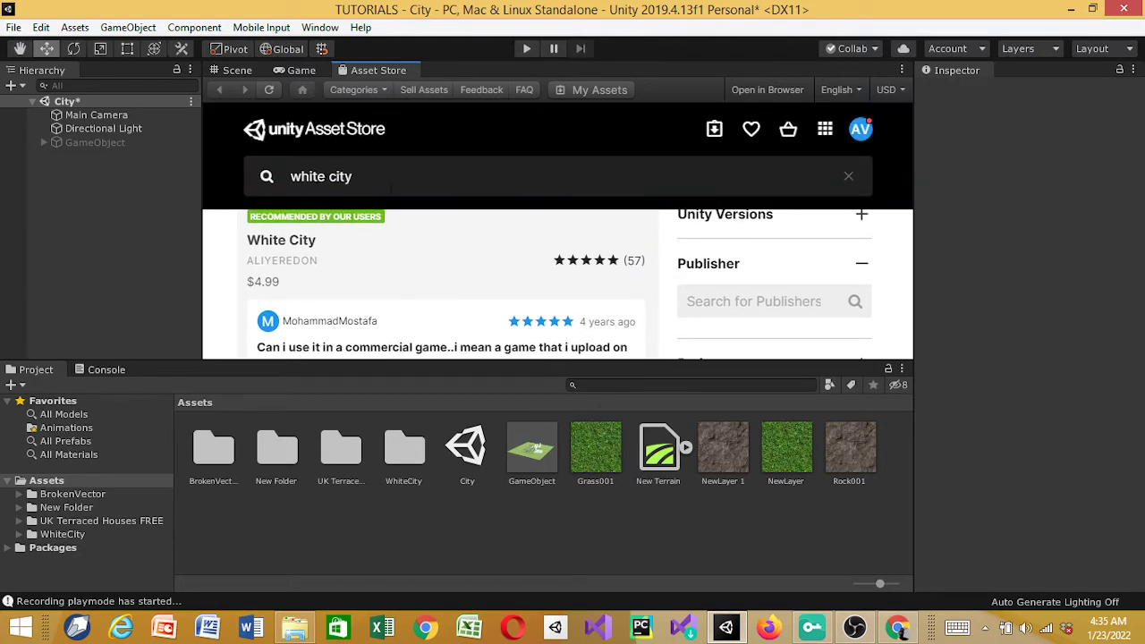
Search the Asset Store for "broken vector" and browse the publisher's low poly model packs.
drag(374, 179, 288, 179)
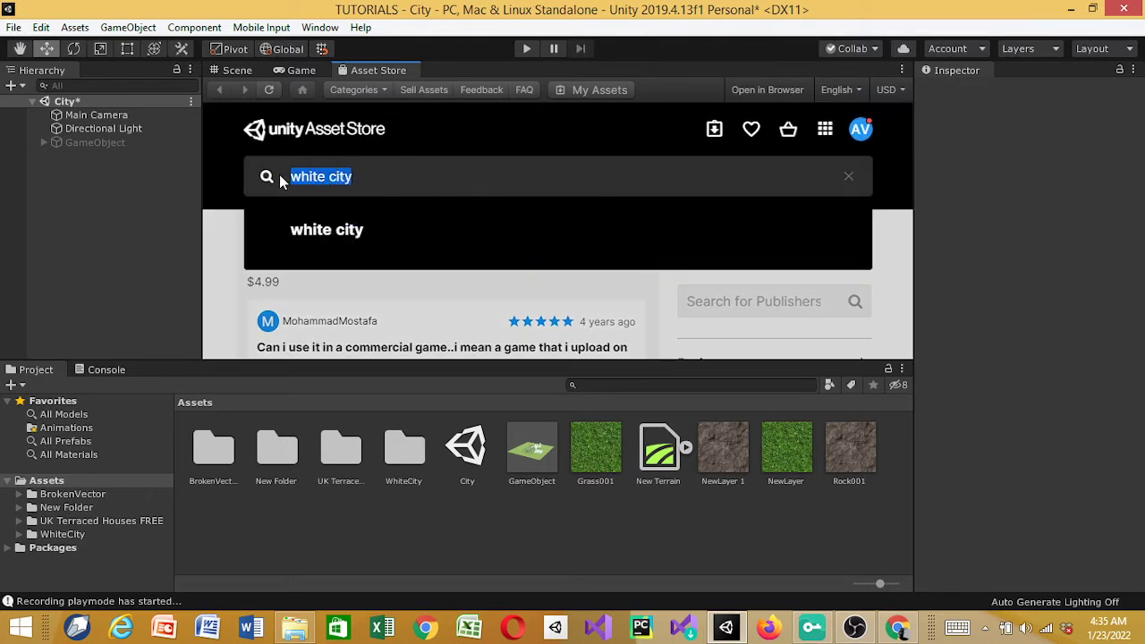
text(b)
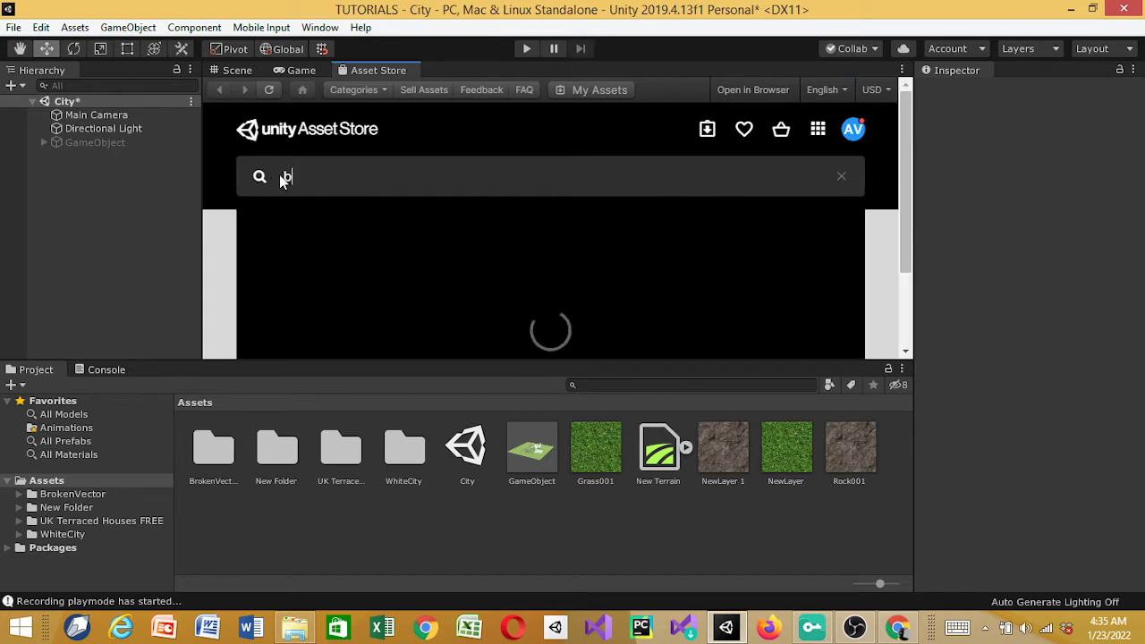
text(roken ve)
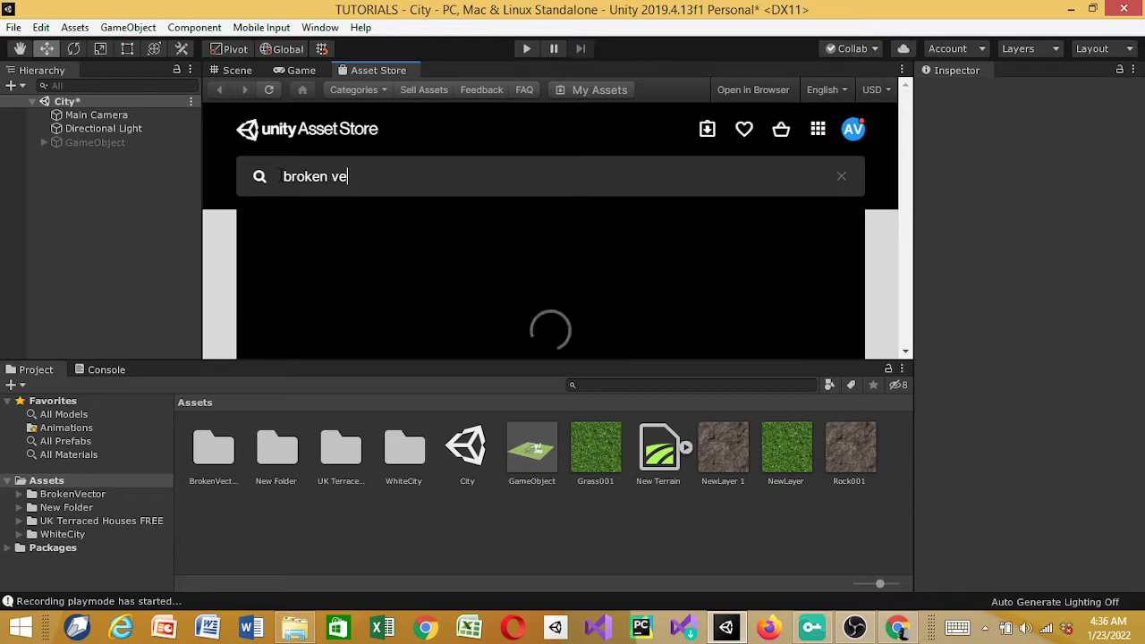
text(ctor)
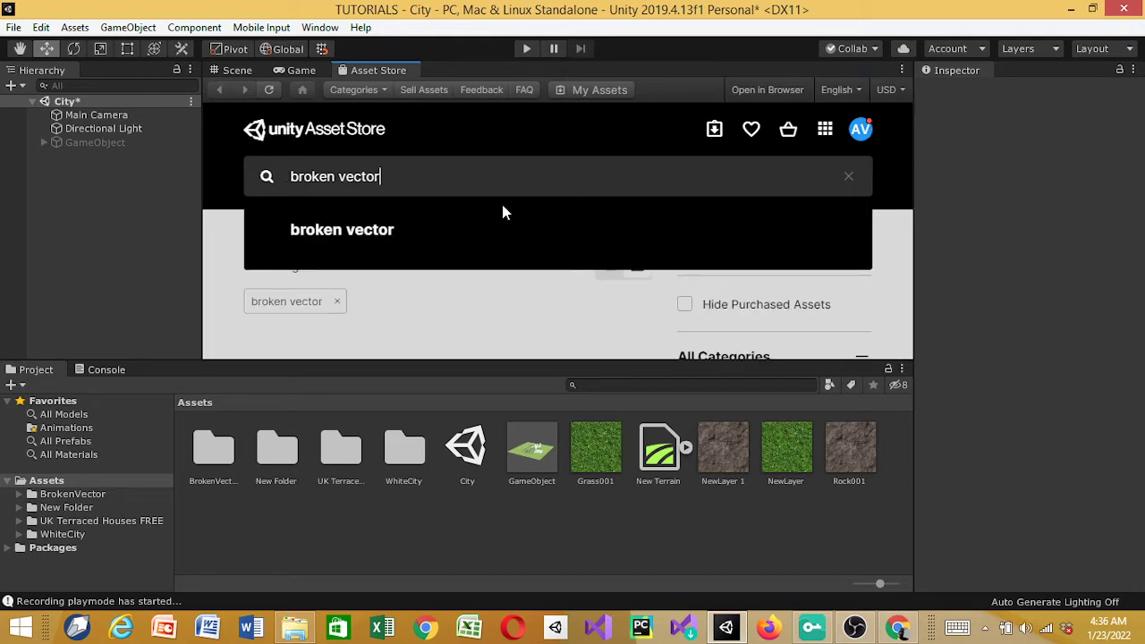
key(Return)
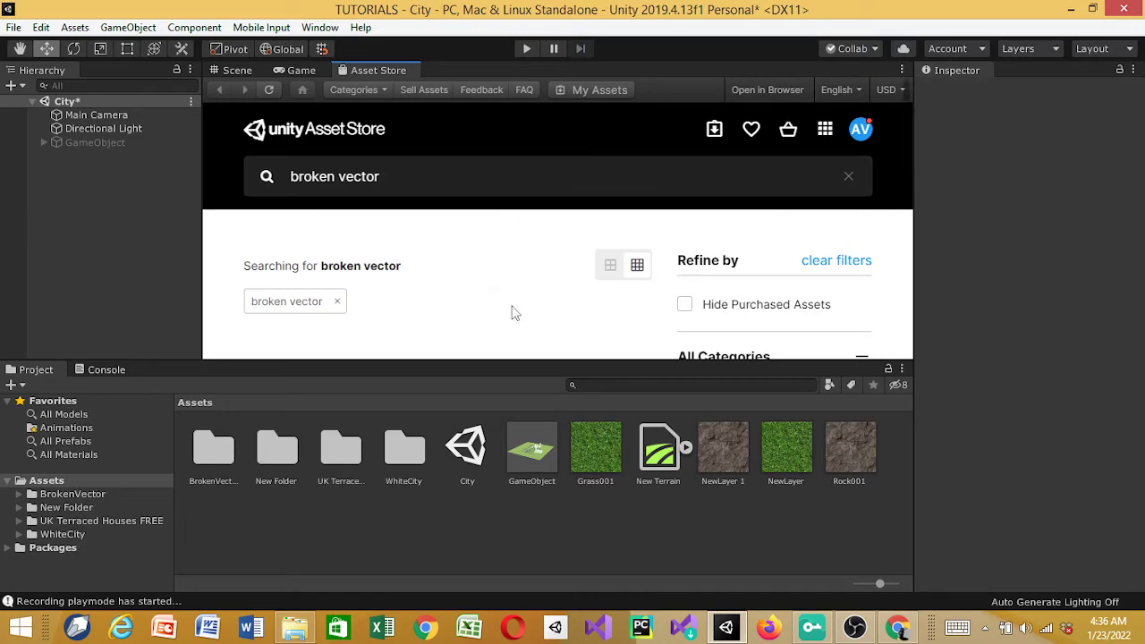
scroll(515, 315, down, 5)
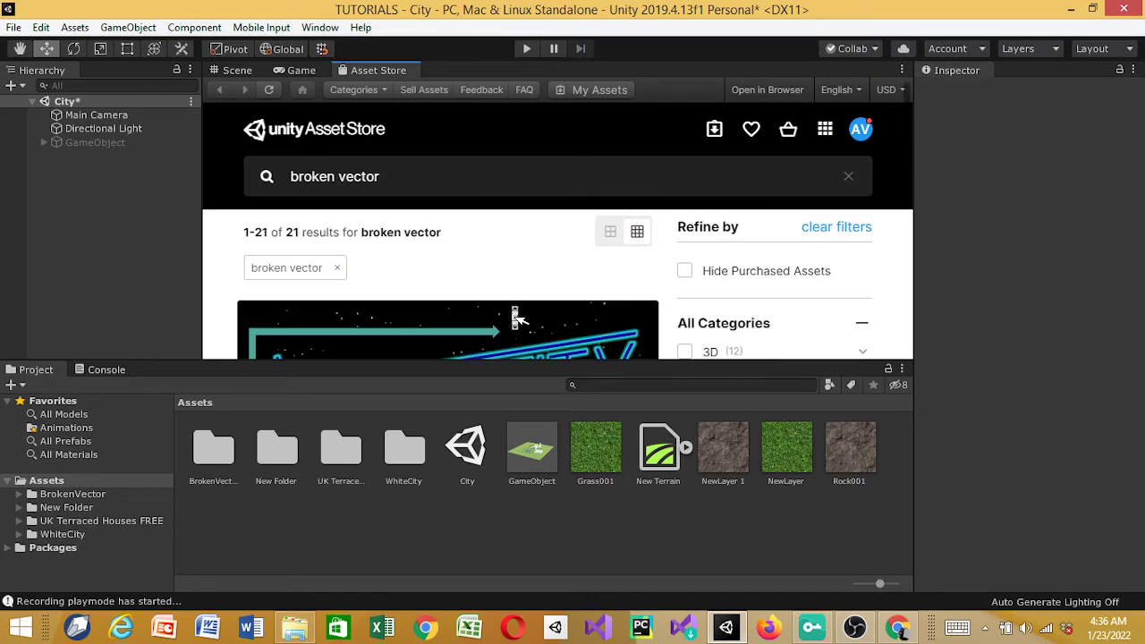
scroll(515, 315, down, 8)
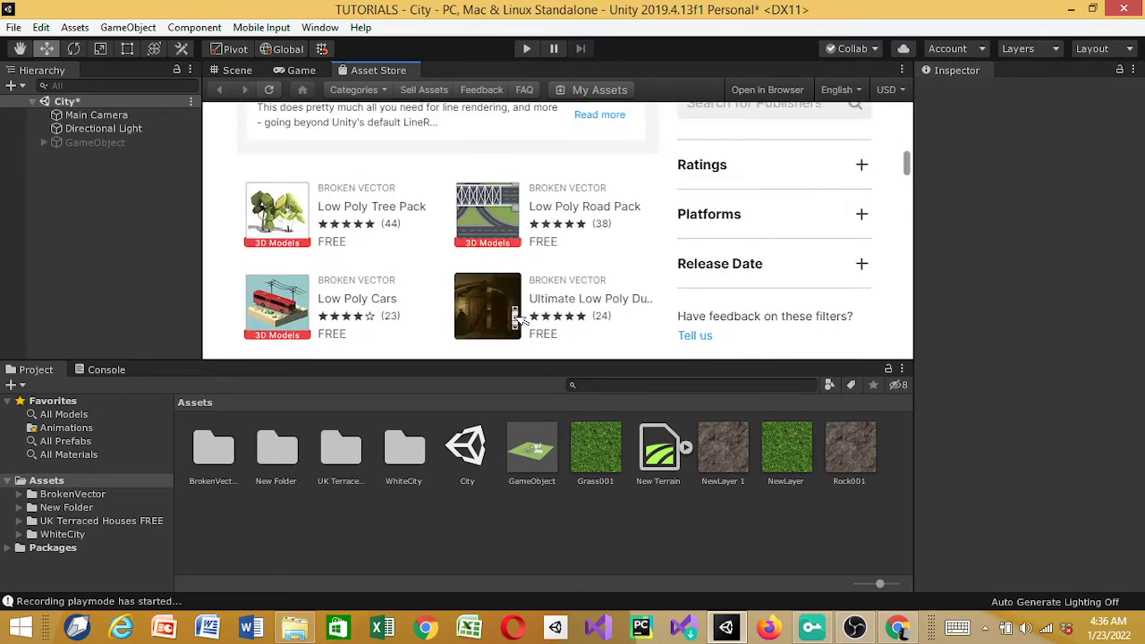
scroll(515, 318, down, 1)
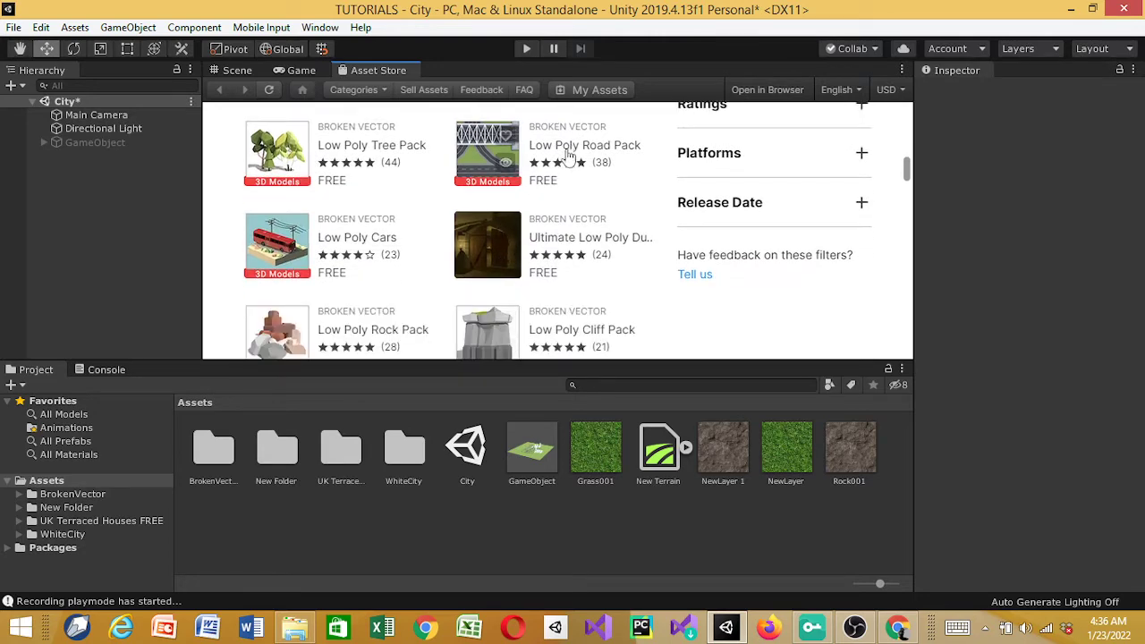
scroll(614, 253, down, 3)
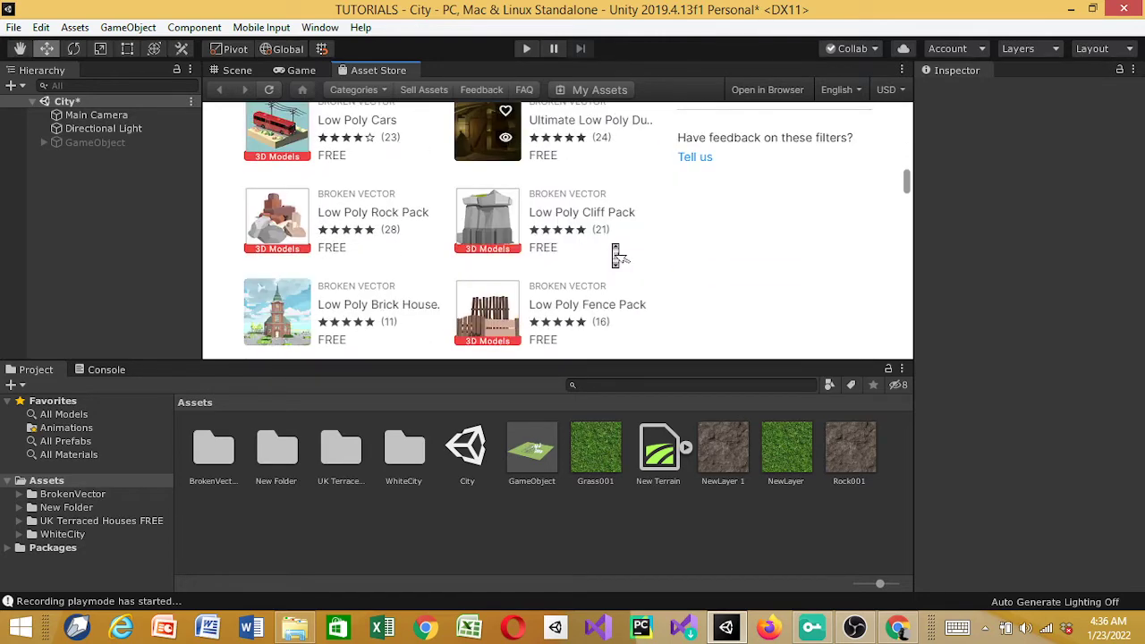
Find the free Low Poly Road Pack, review its details and import option in the quick preview, and close the preview.
scroll(617, 255, up, 1)
scroll(615, 255, up, 5)
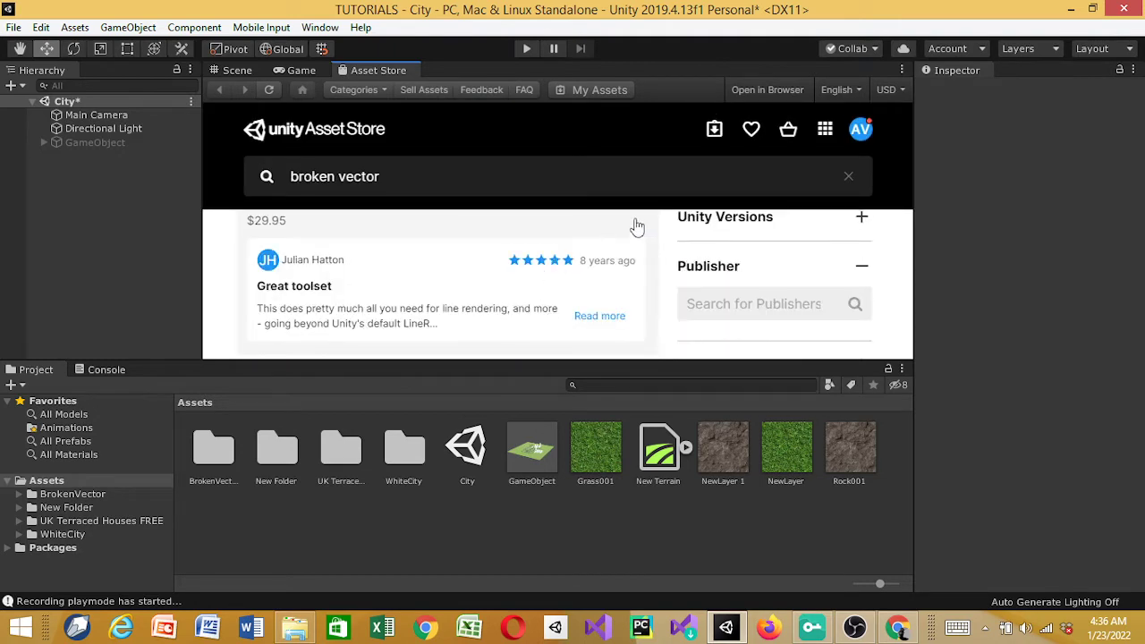
scroll(649, 231, down, 2)
scroll(609, 255, down, 3)
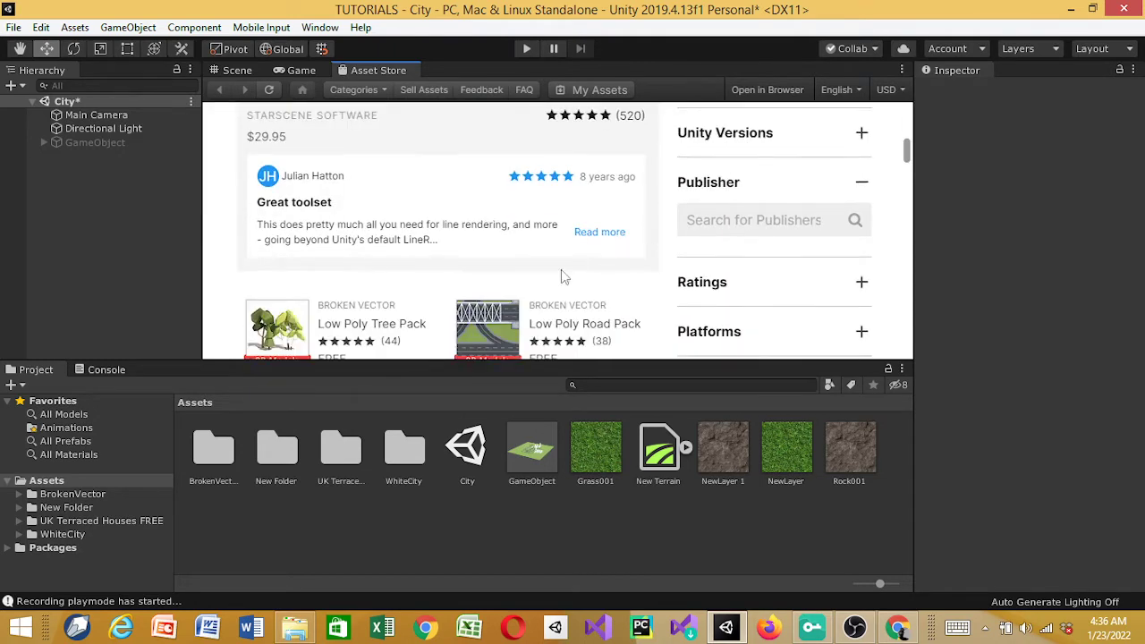
mouse_move(507, 259)
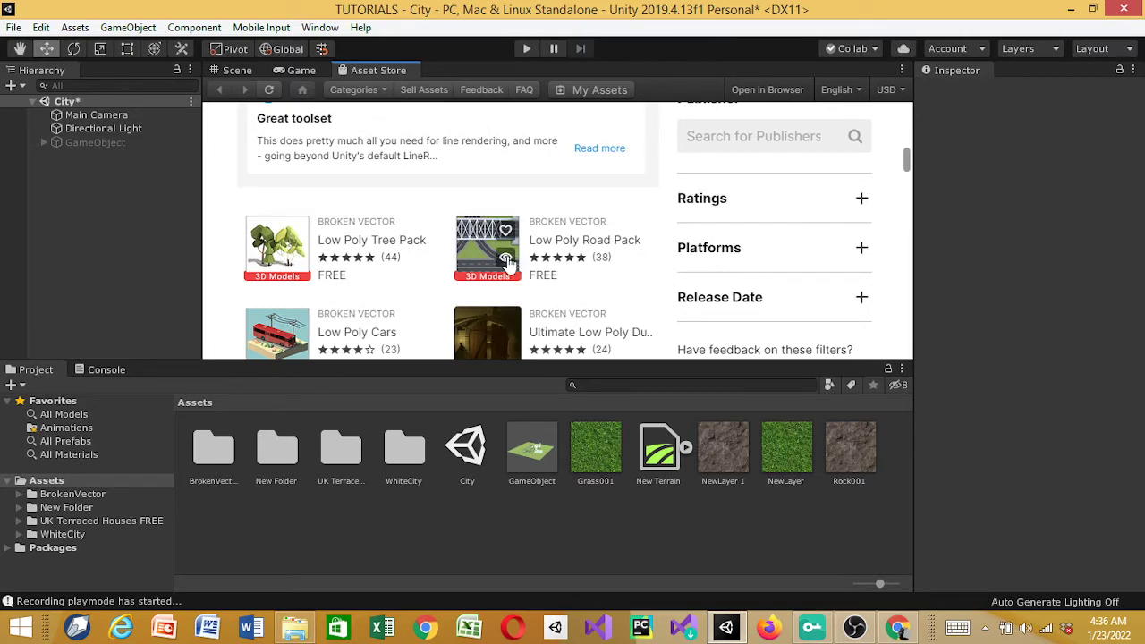
click(506, 260)
scroll(651, 240, down, 5)
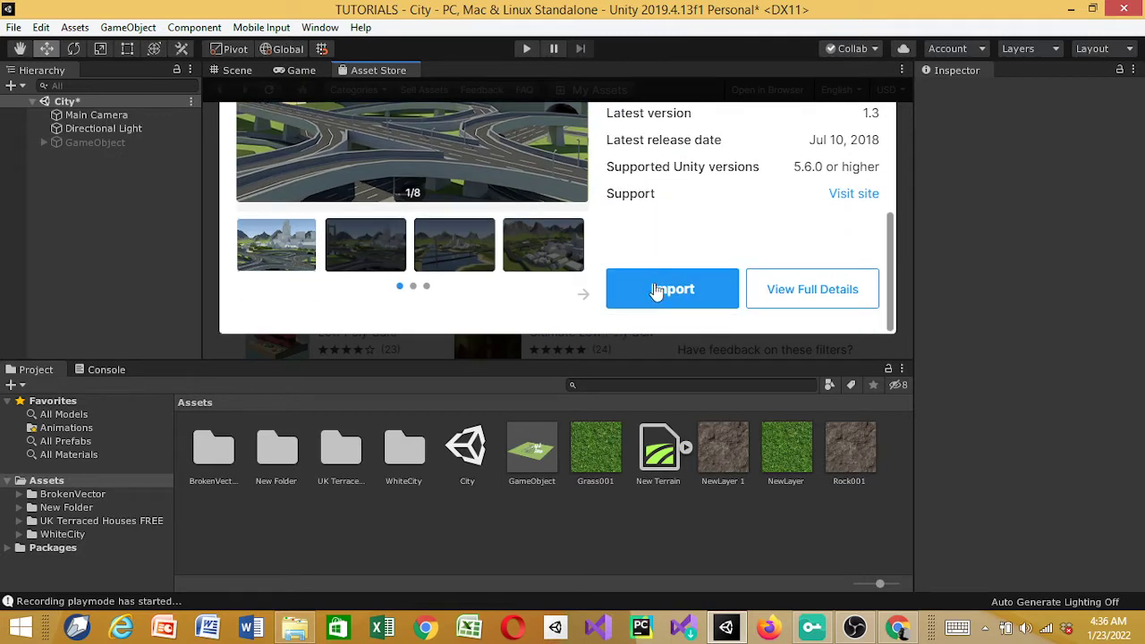
click(657, 286)
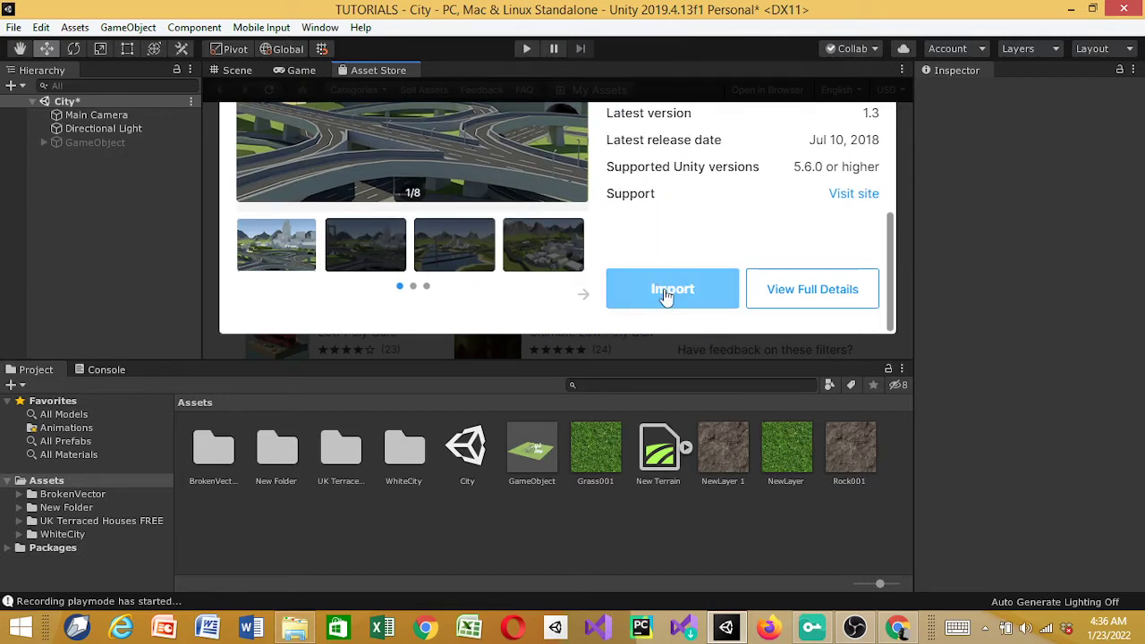
scroll(790, 190, up, 5)
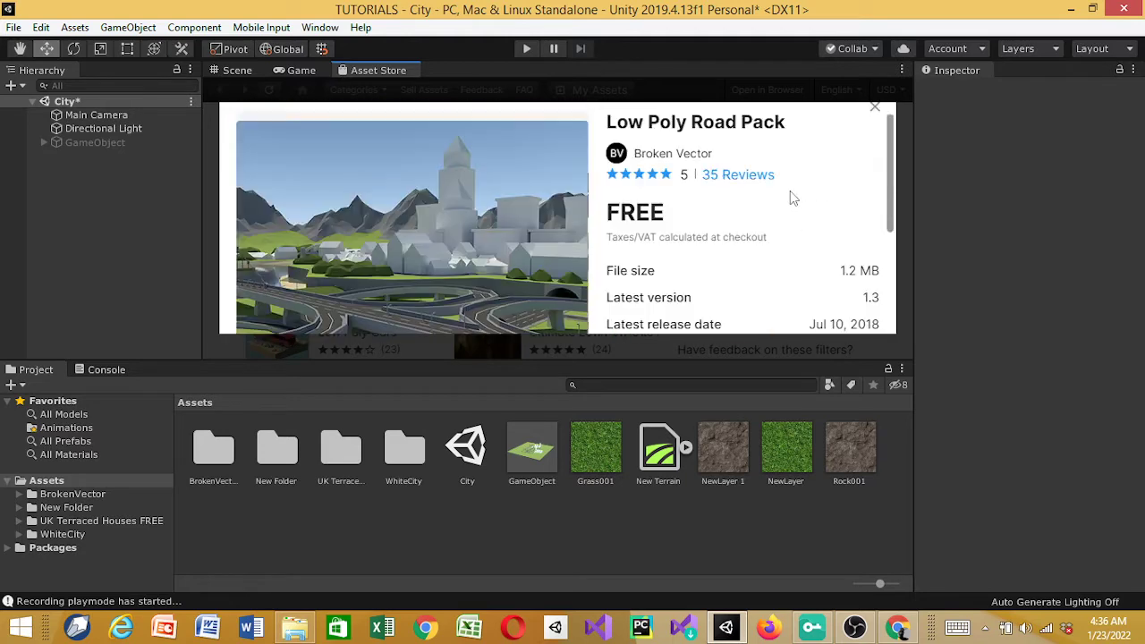
click(876, 125)
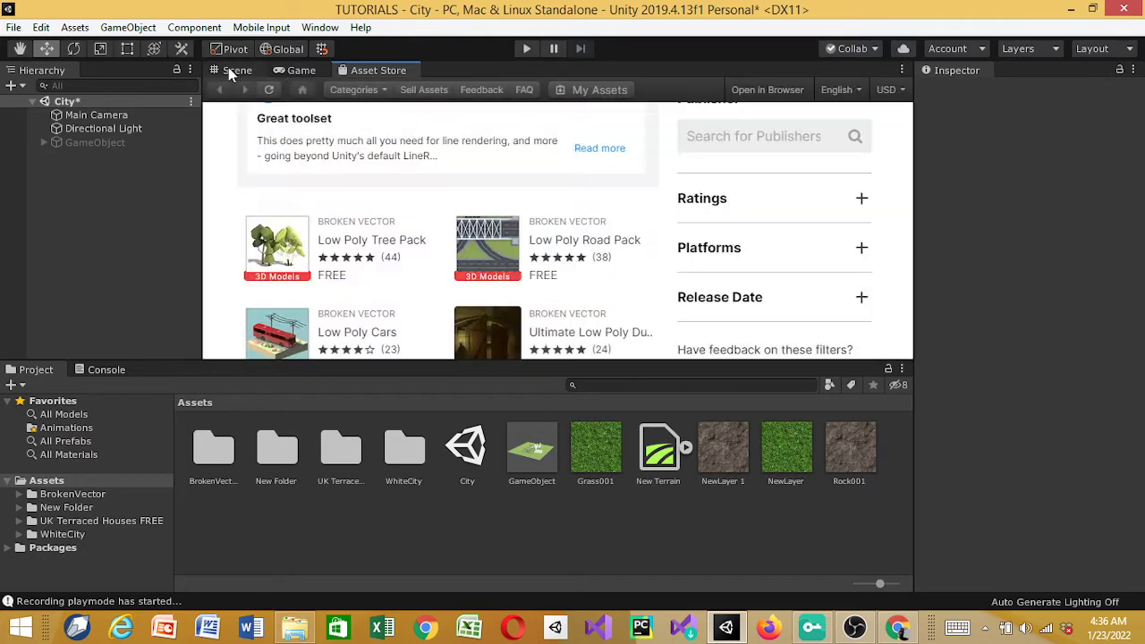
Return to the Scene view and add a new 3D Terrain object to the City scene.
click(234, 71)
right_click(105, 227)
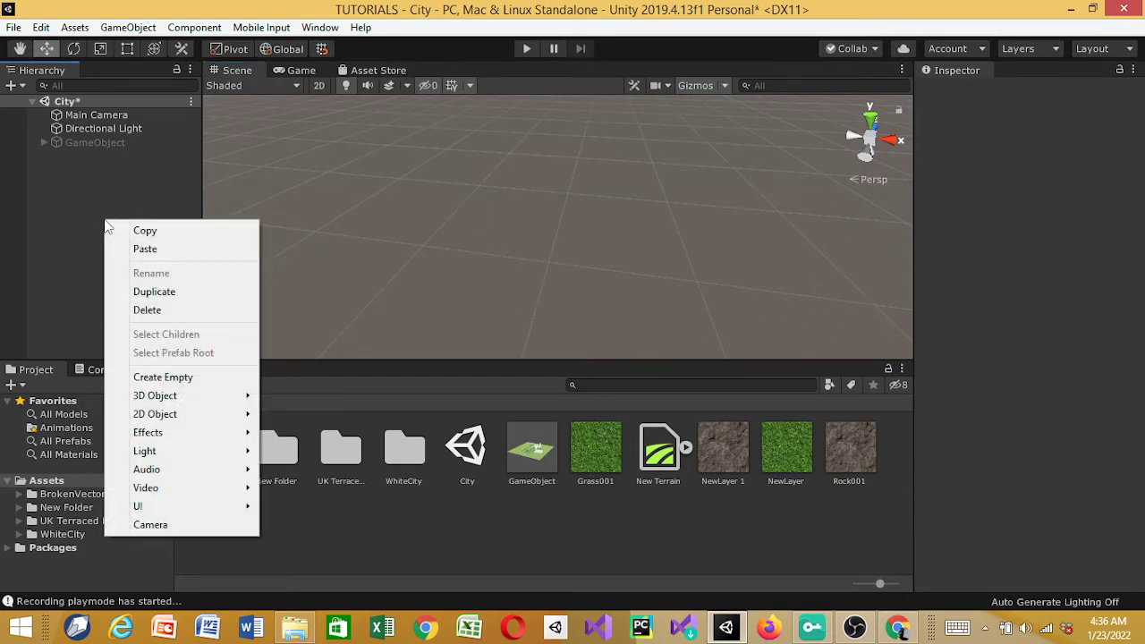
mouse_move(212, 400)
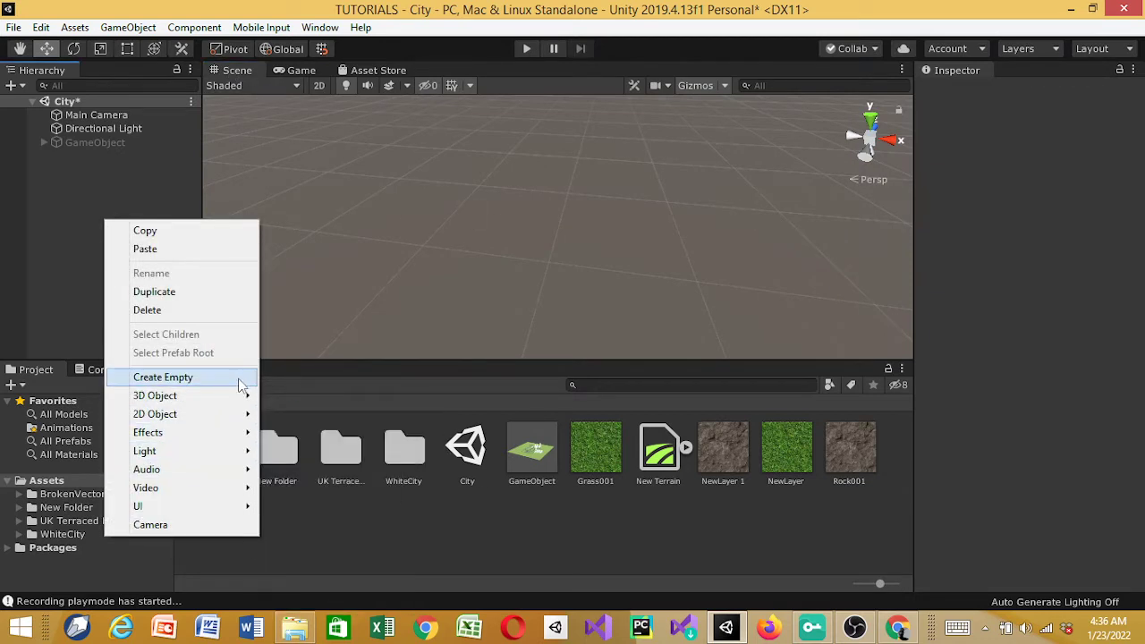
mouse_move(179, 396)
click(324, 543)
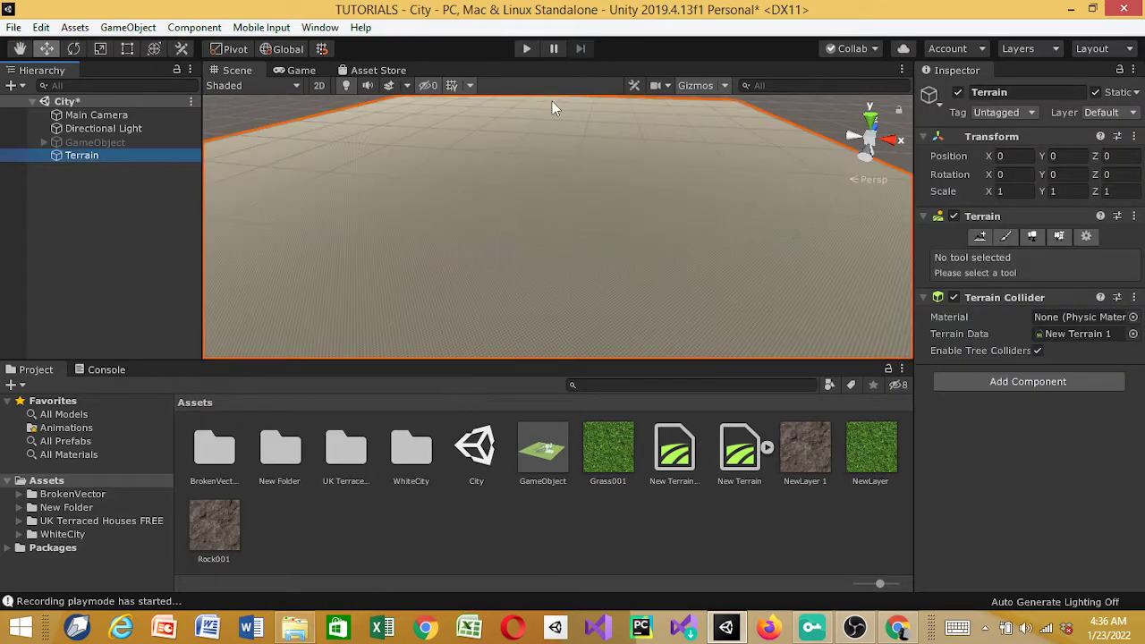
Raise uneven hills all around the terrain's edges with the Raise or Lower Terrain brush, leaving the middle flat.
scroll(550, 215, down, 3)
click(1000, 242)
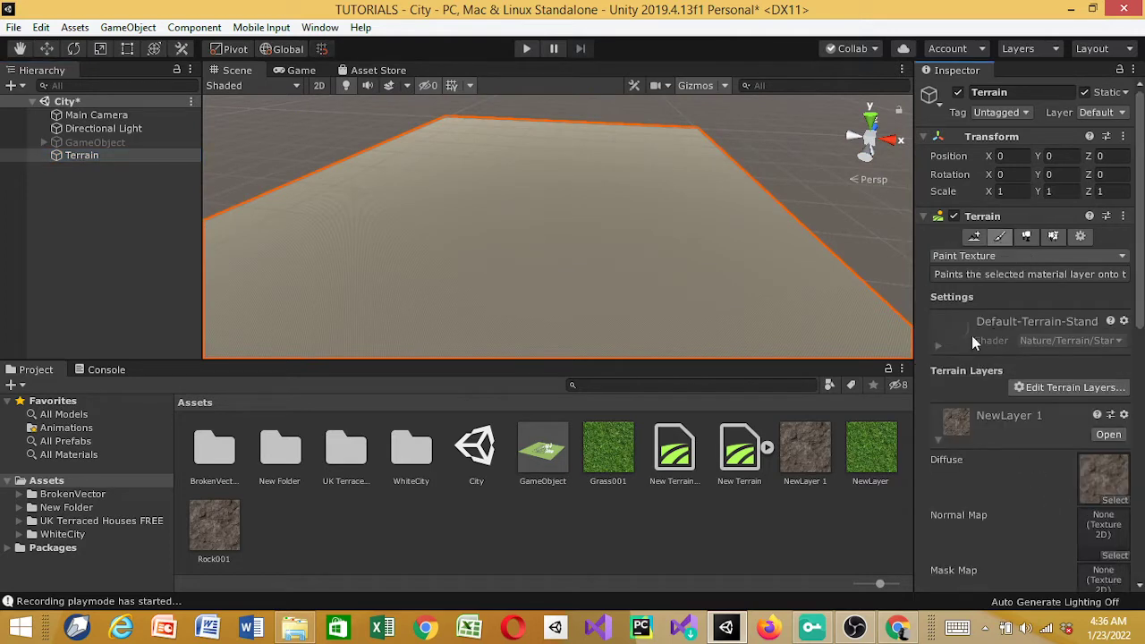
click(1009, 256)
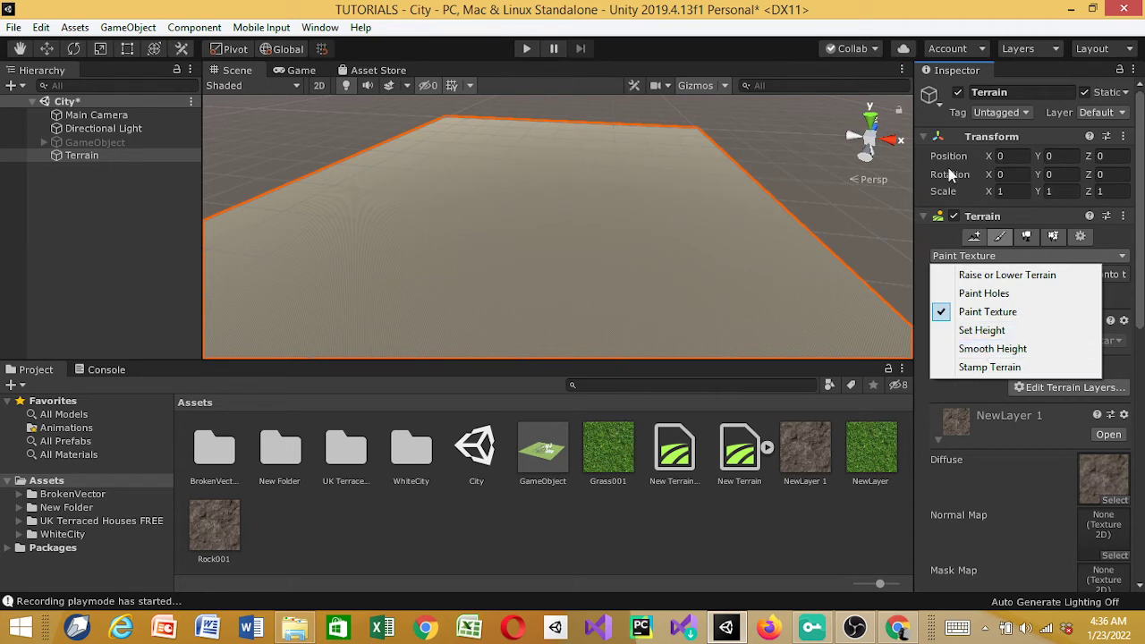
click(971, 275)
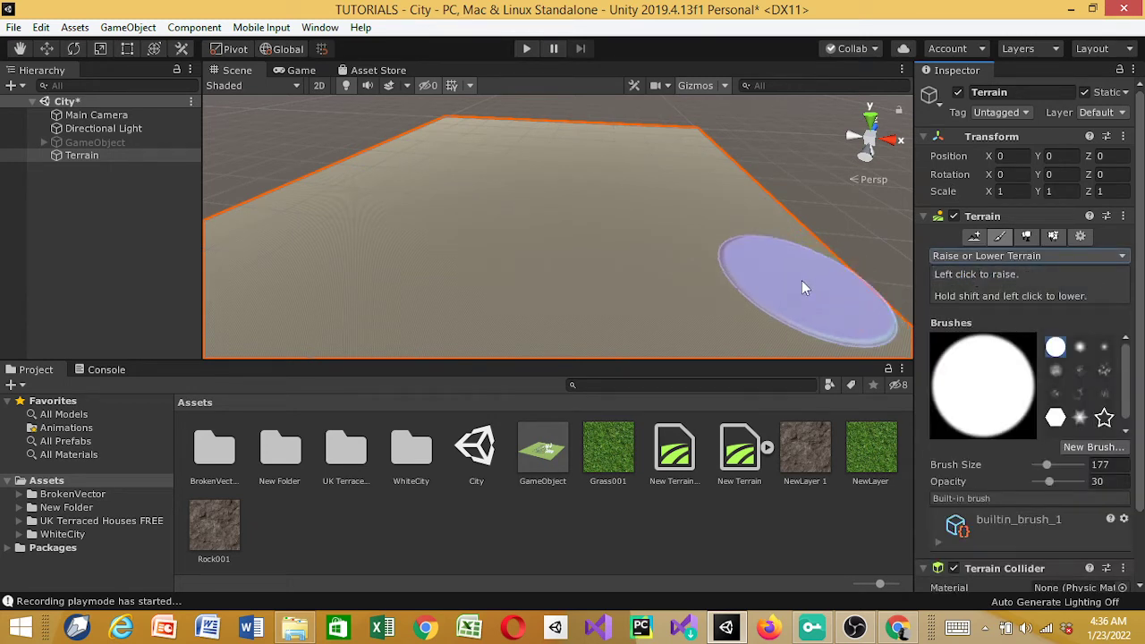
click(795, 276)
click(672, 159)
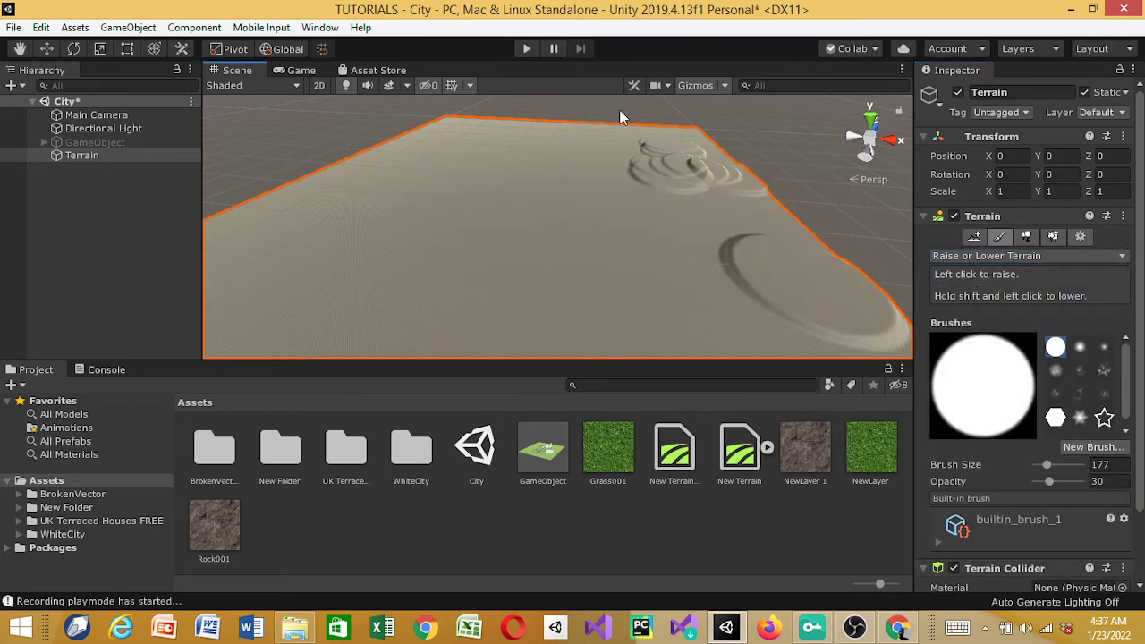
click(577, 139)
click(384, 152)
click(306, 184)
mouse_move(195, 290)
mouse_down()
mouse_move(255, 324)
mouse_move(470, 411)
mouse_move(603, 404)
mouse_move(707, 343)
mouse_move(760, 338)
mouse_up()
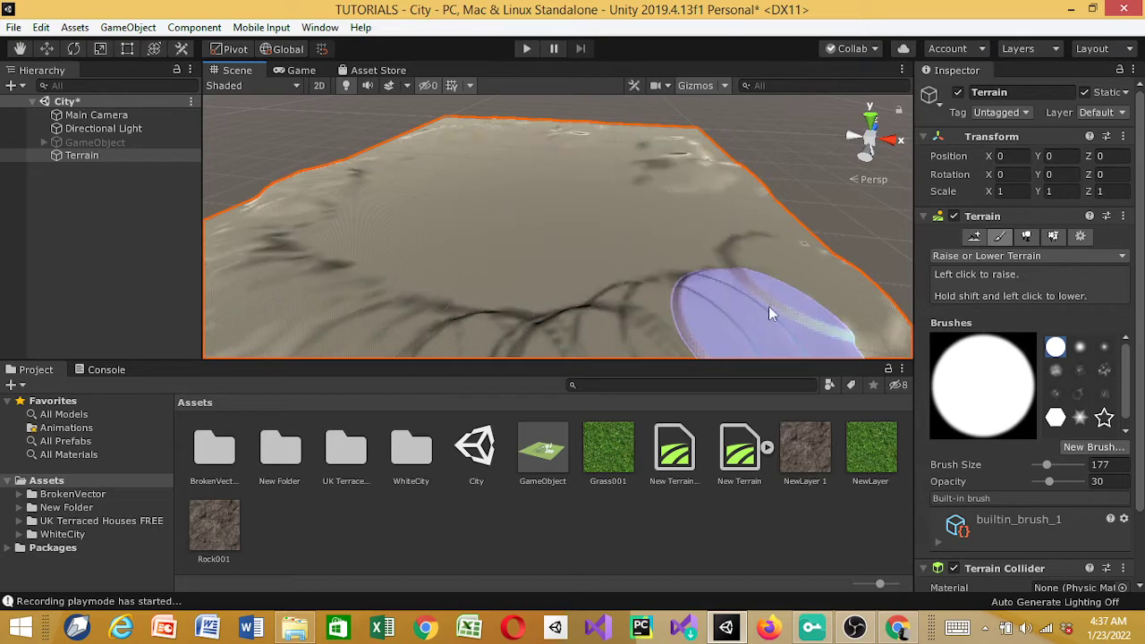
Search the Asset Store for "texture" and browse the resulting texture packs.
click(359, 73)
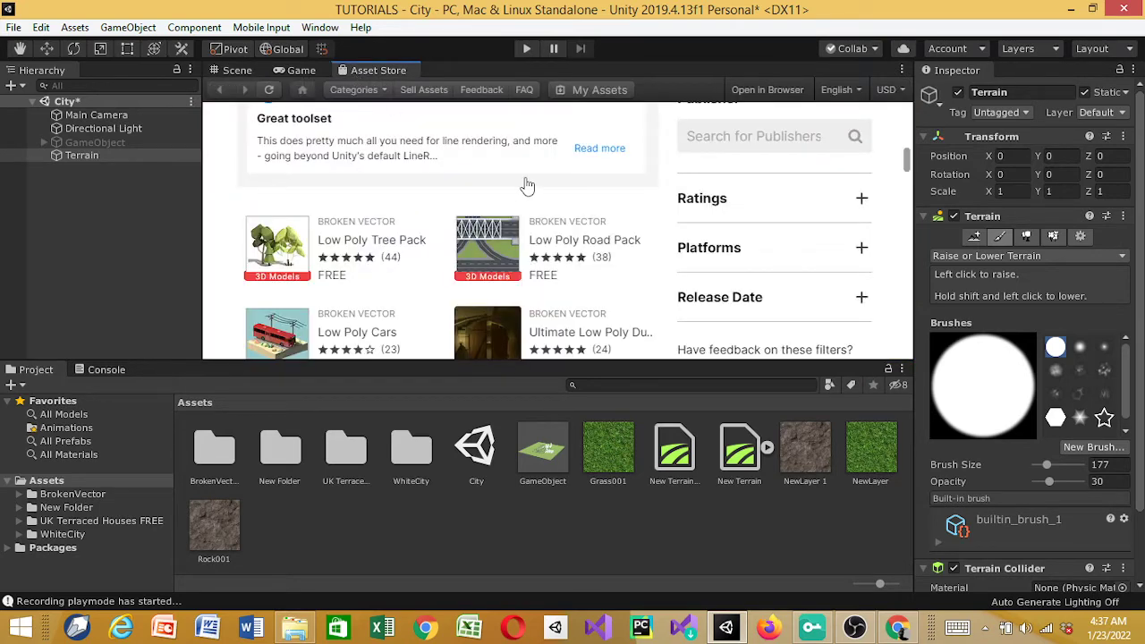
scroll(526, 184, up, 1)
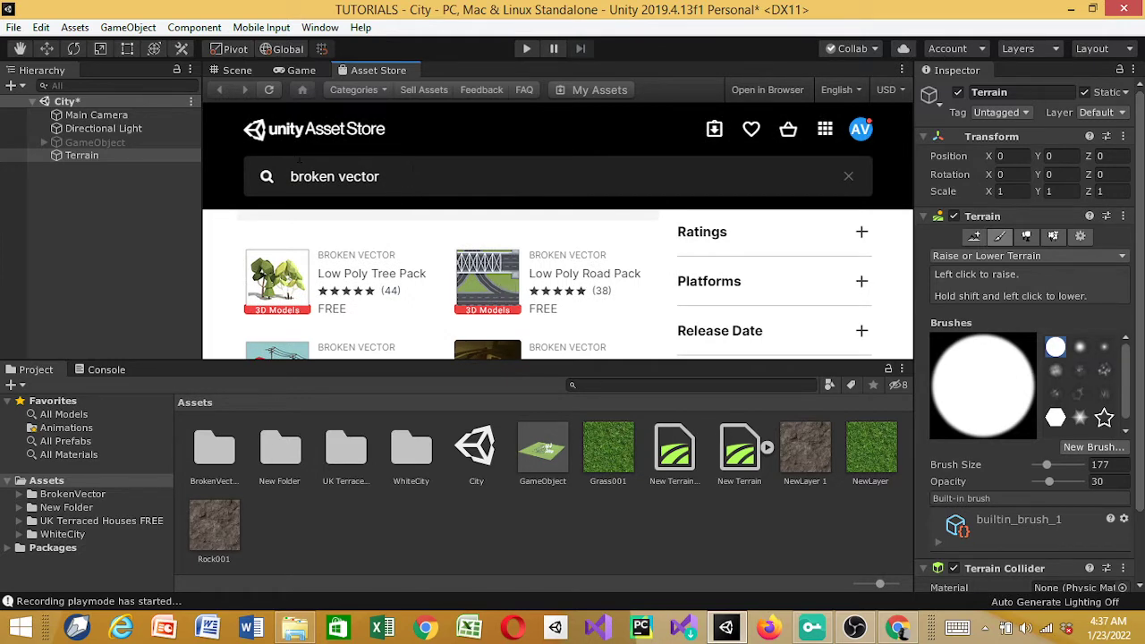
drag(408, 168, 293, 170)
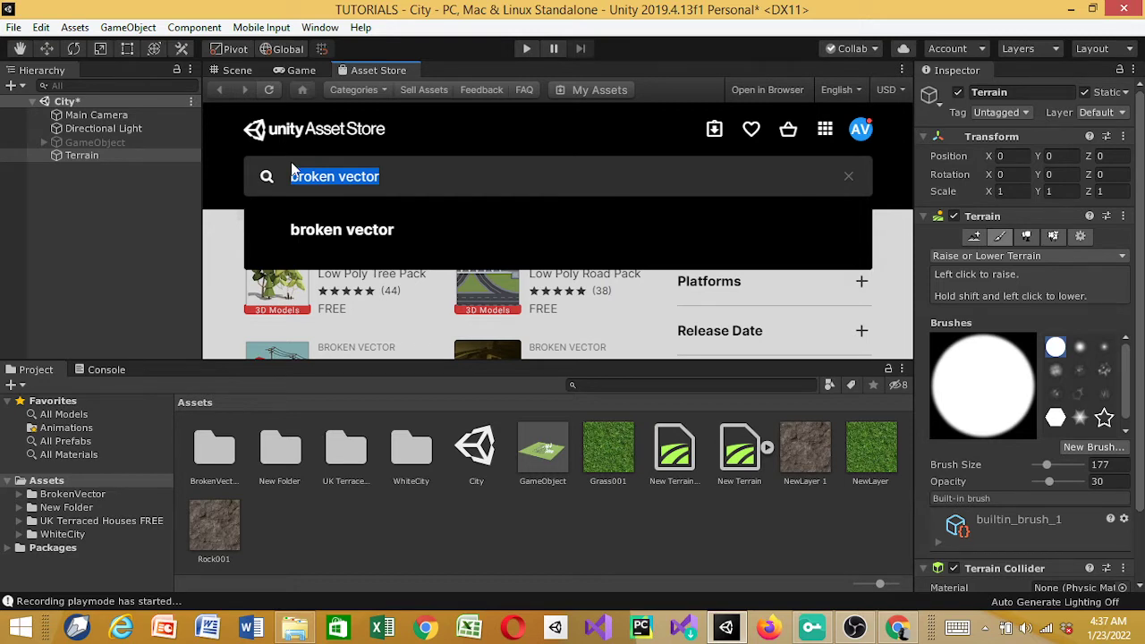
text(t)
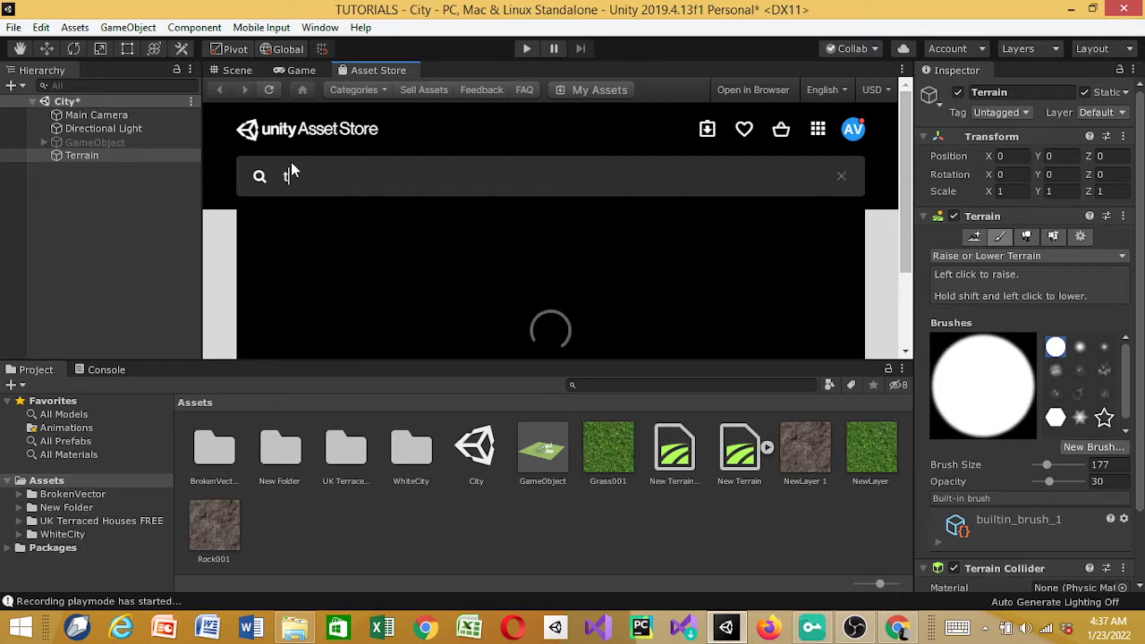
text(exture)
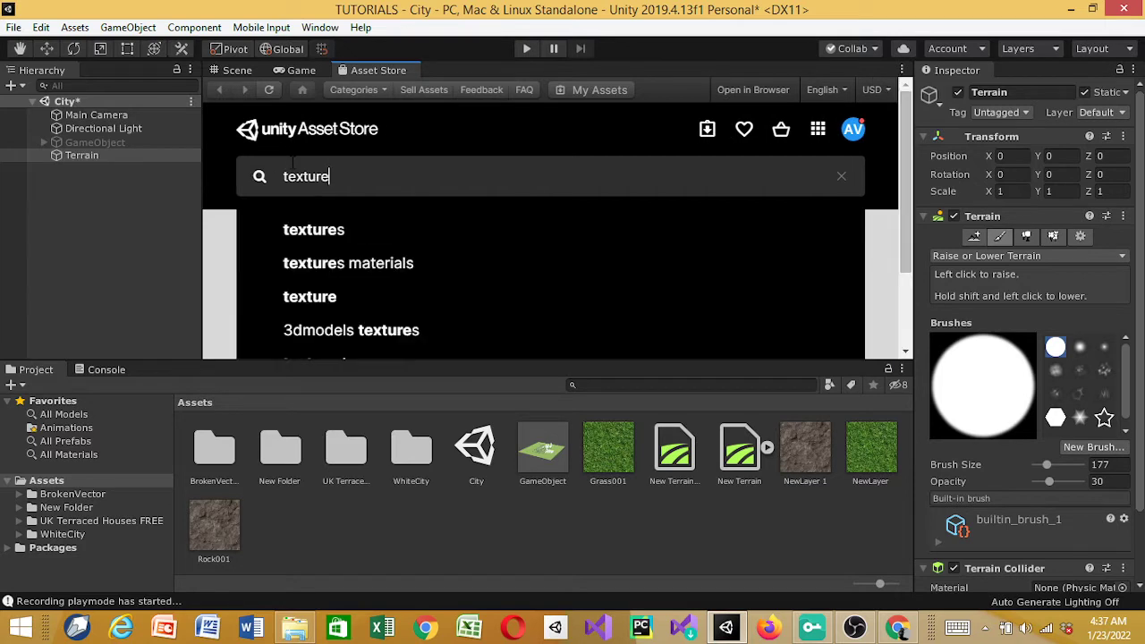
key(Return)
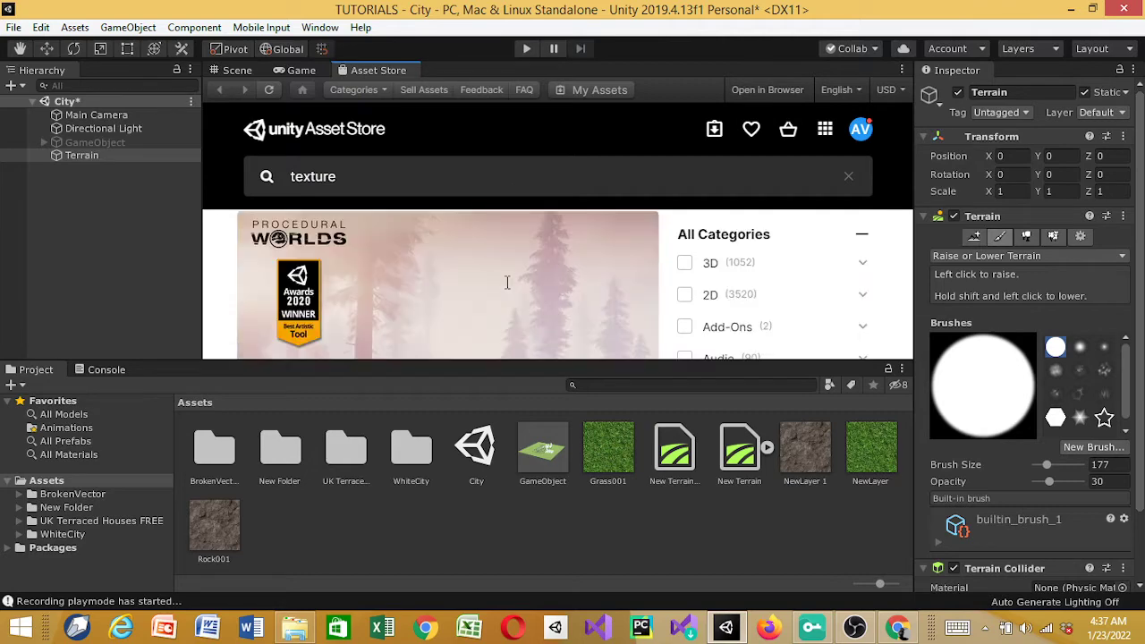
scroll(507, 283, down, 5)
scroll(507, 284, down, 3)
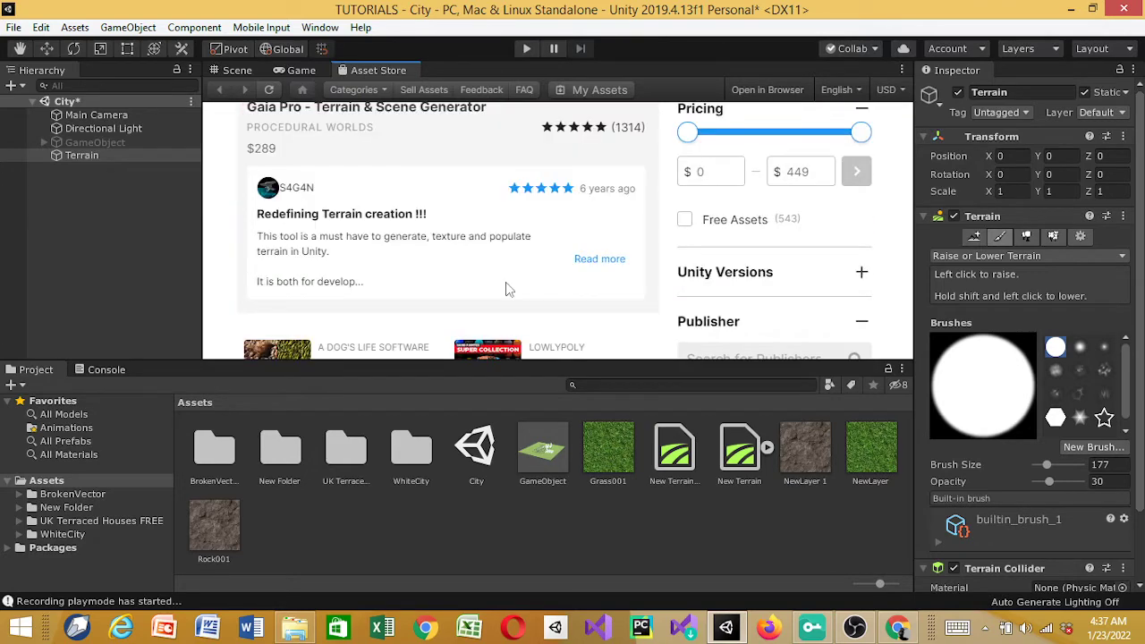
scroll(403, 309, down, 2)
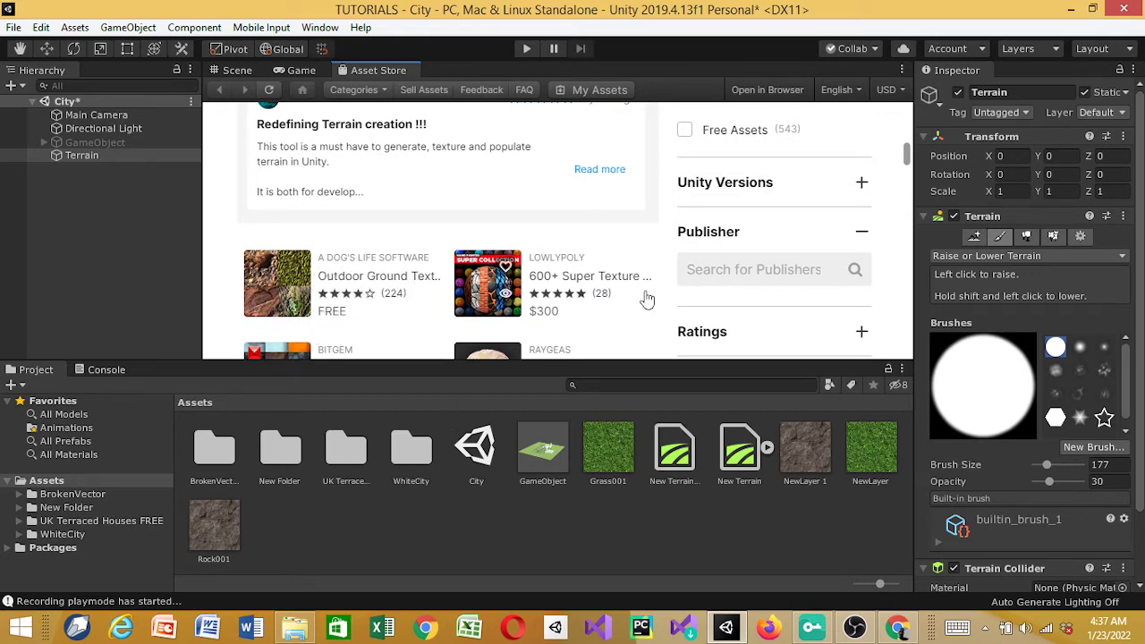
scroll(648, 299, up, 5)
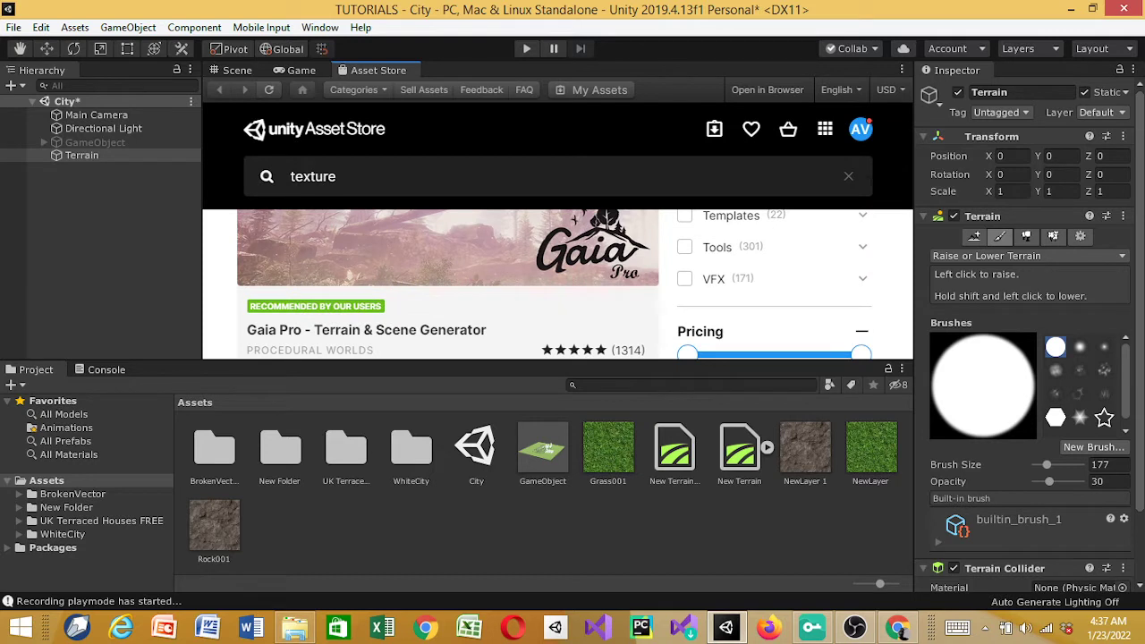
click(331, 178)
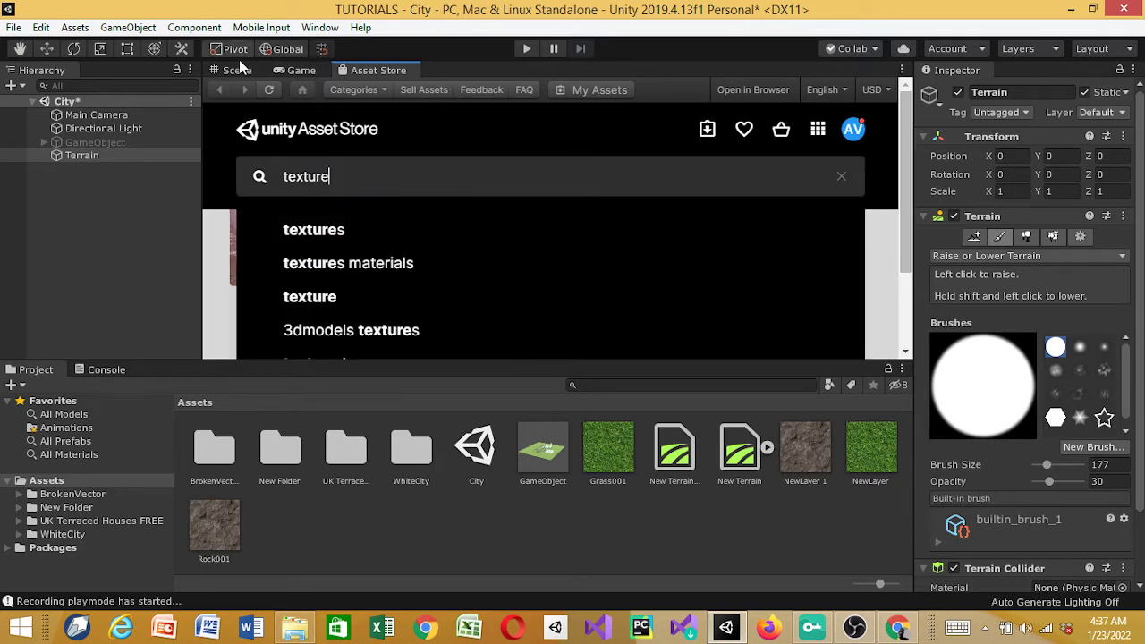
Return to the Scene view and create a terrain layer from a grass texture for Paint Texture, covering the whole terrain.
click(247, 75)
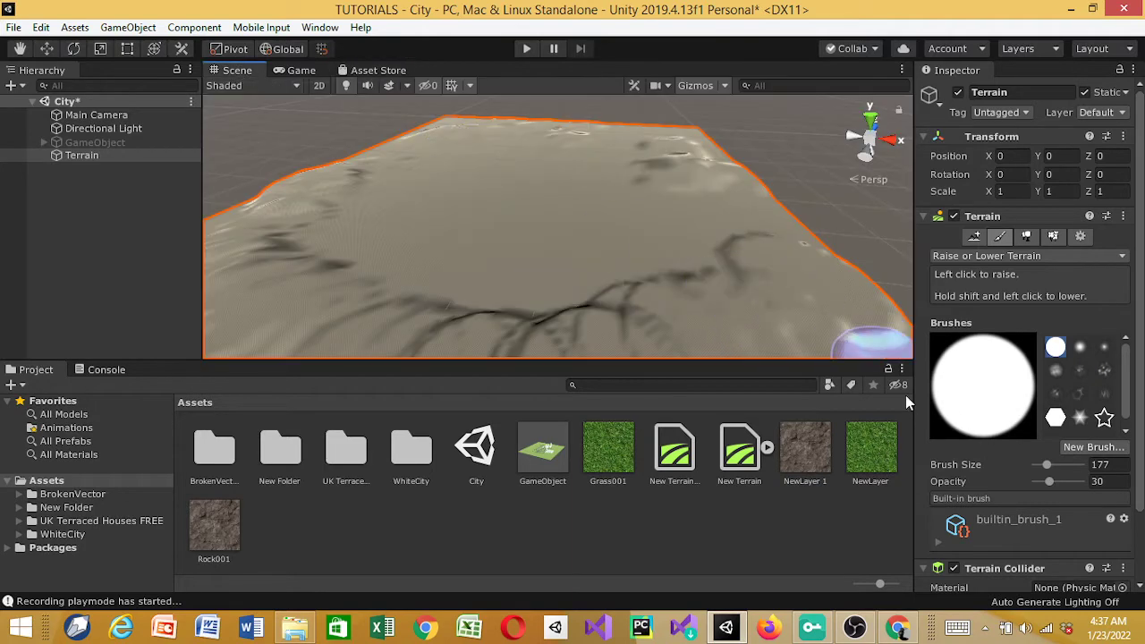
click(1014, 255)
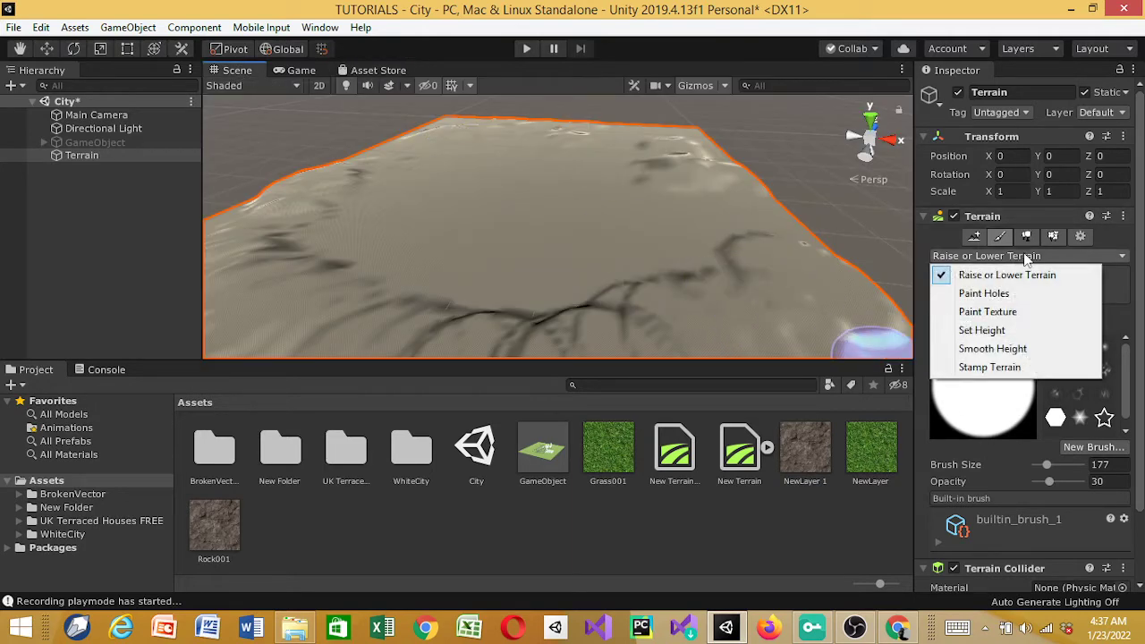
click(984, 310)
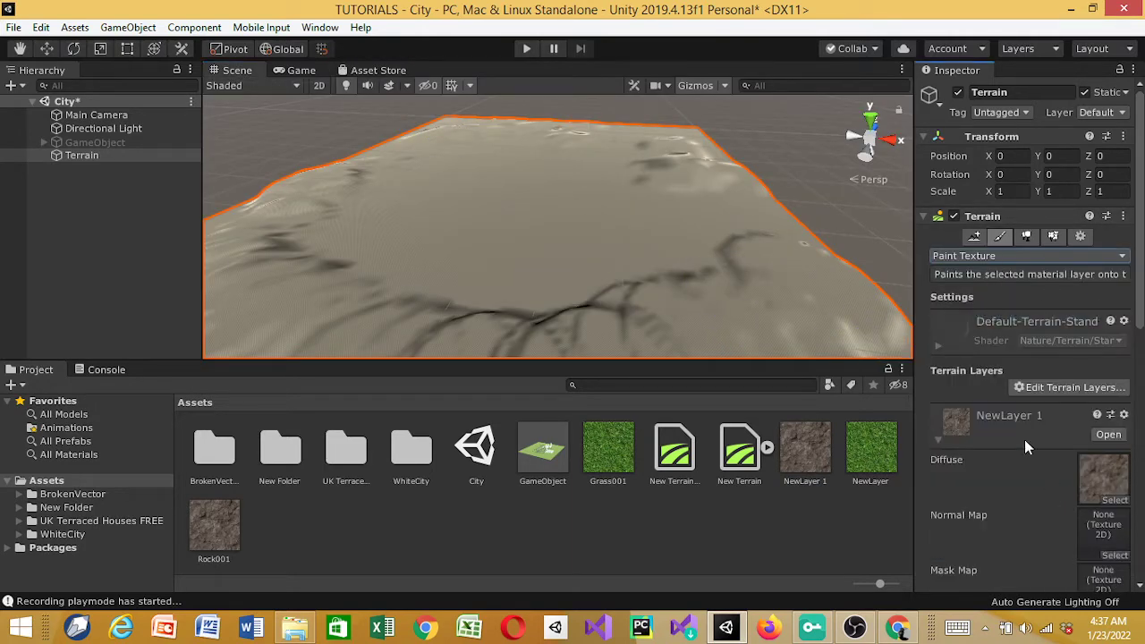
click(1026, 392)
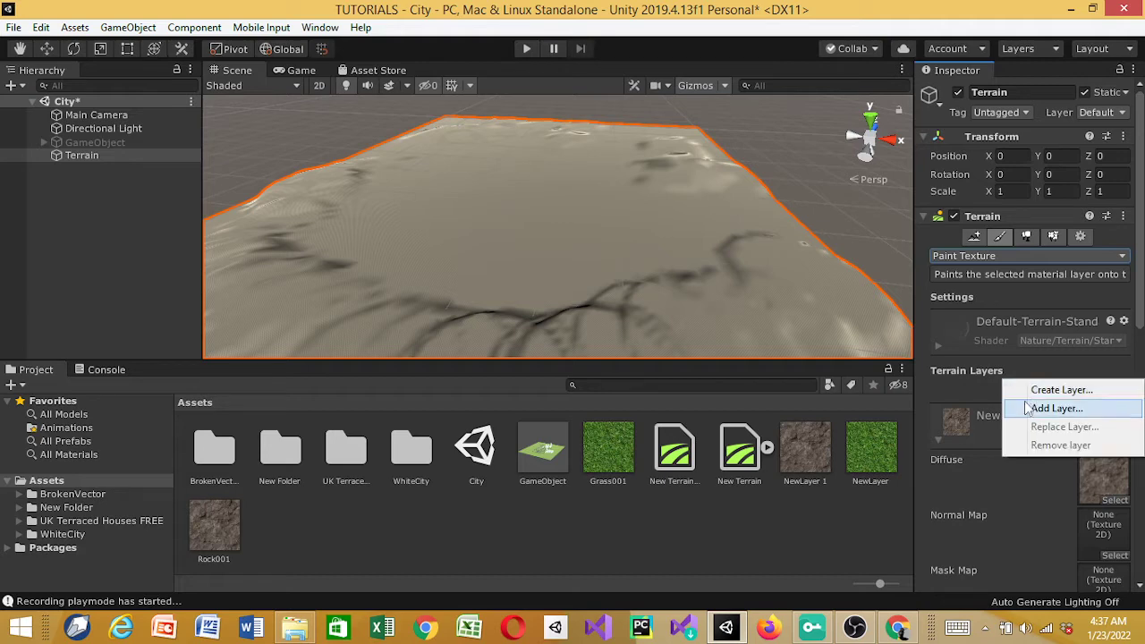
click(1035, 390)
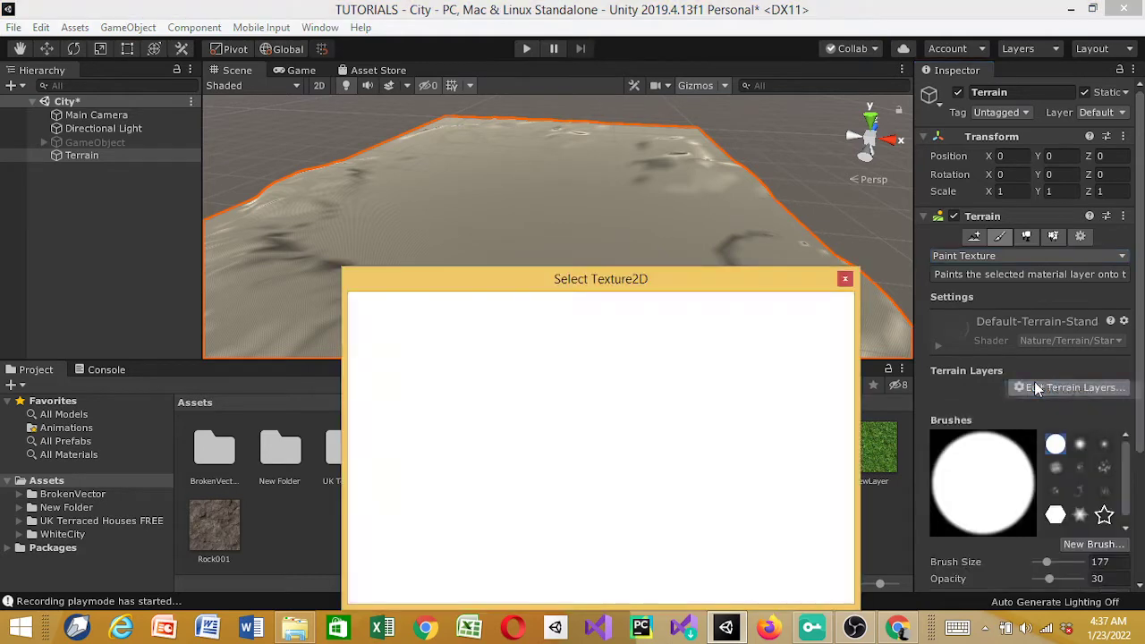
scroll(697, 498, down, 15)
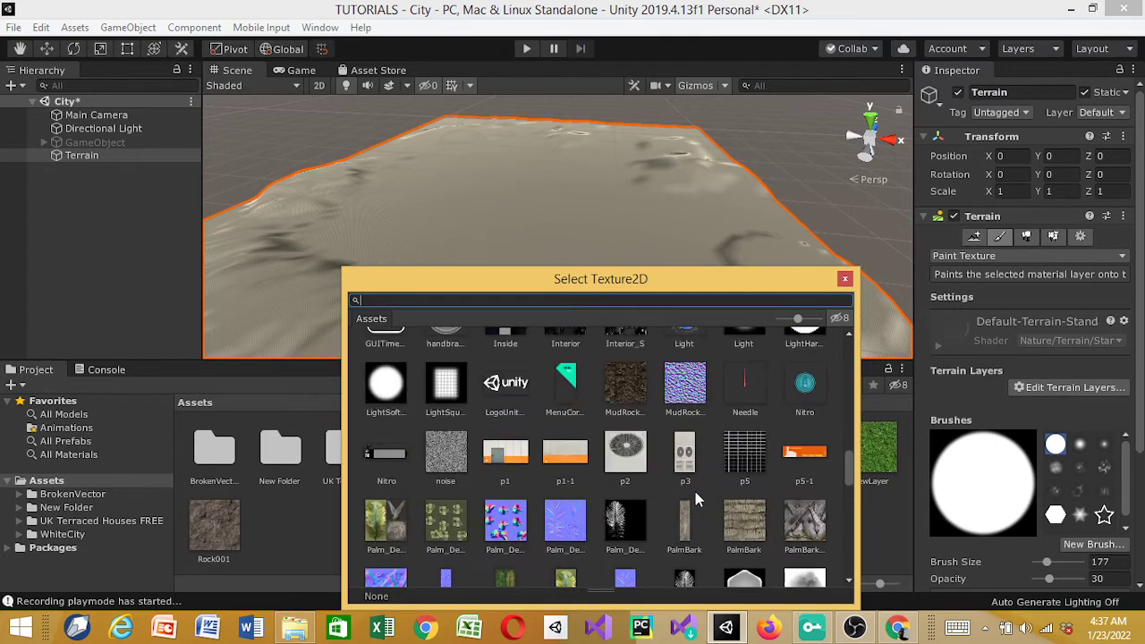
scroll(695, 491, up, 5)
double_click(388, 442)
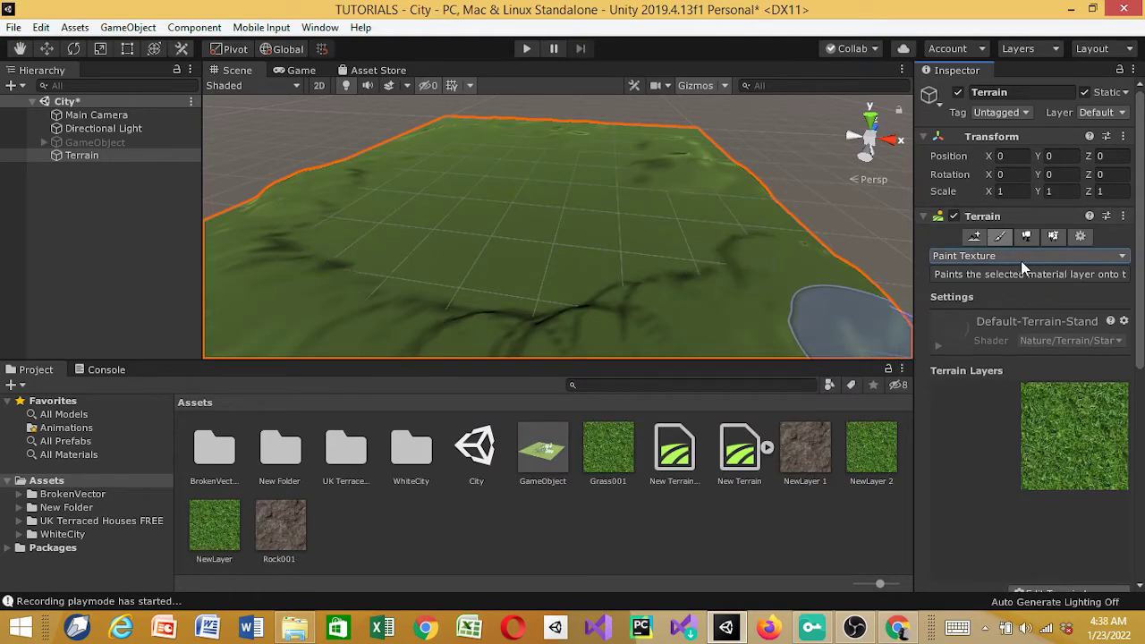
Create a second terrain layer from the Rock001 texture for the terrain's Paint Texture tool.
scroll(1021, 340, down, 5)
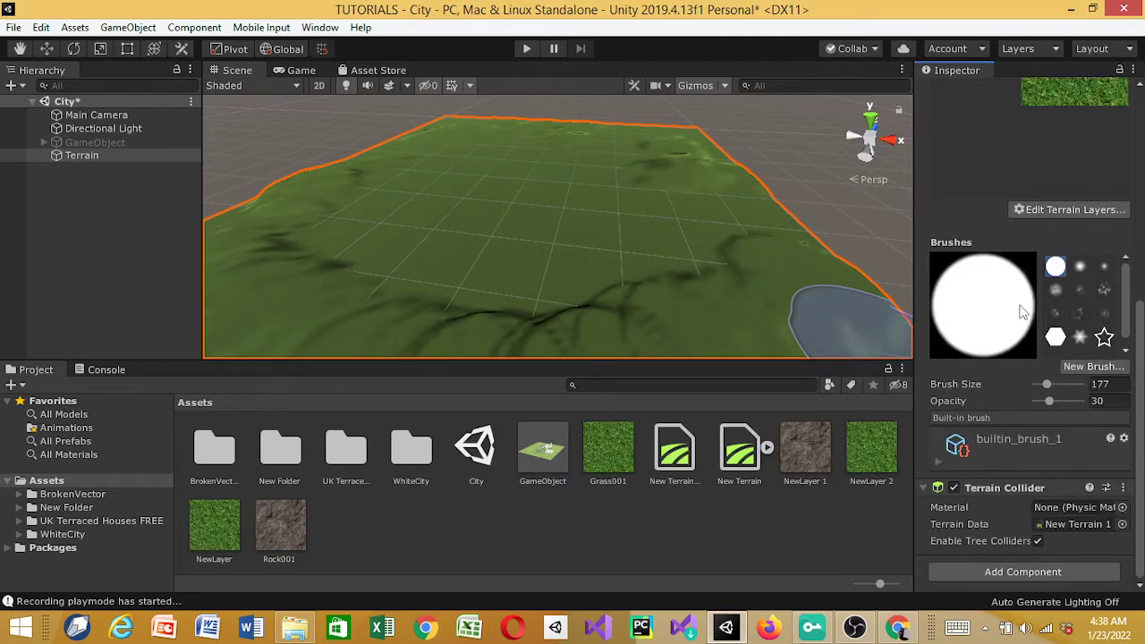
click(1076, 213)
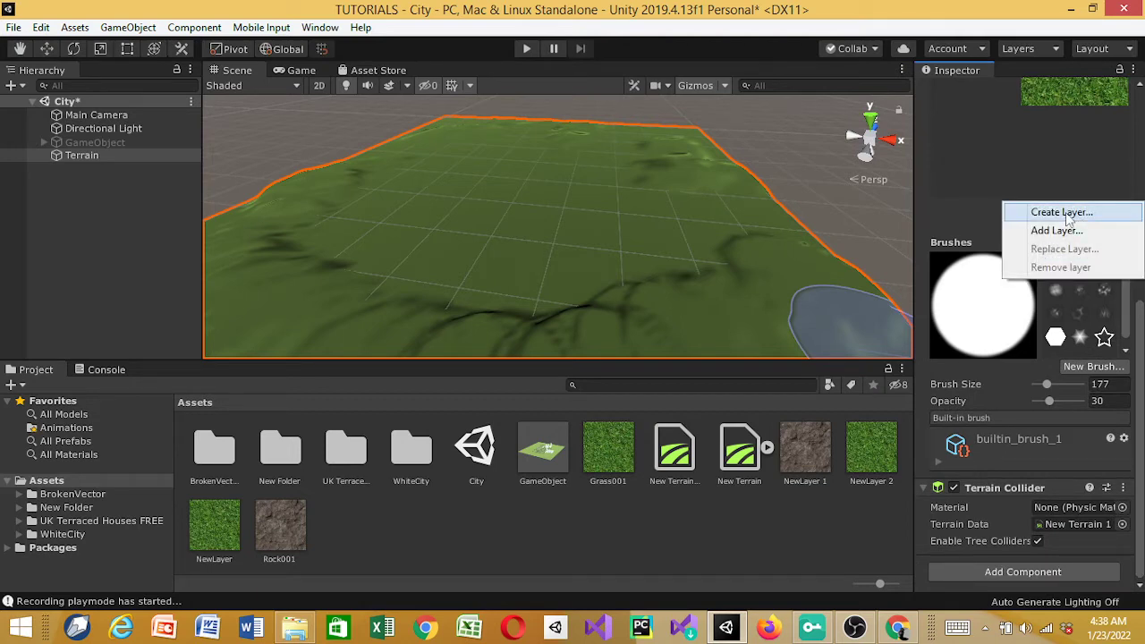
click(1066, 212)
scroll(717, 367, down, 5)
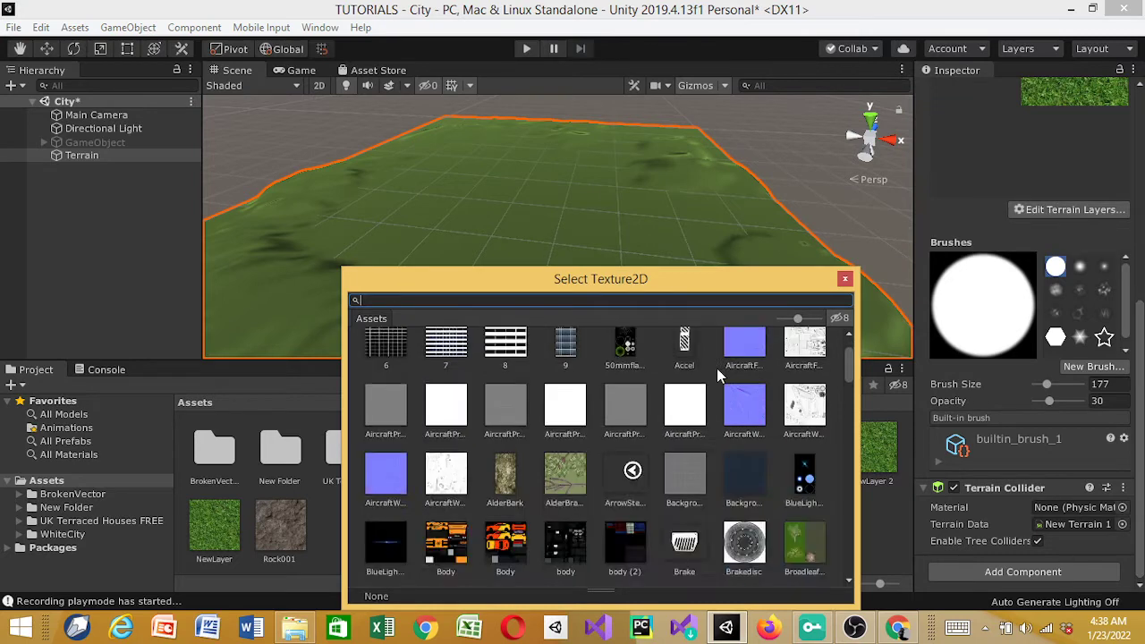
scroll(717, 368, down, 15)
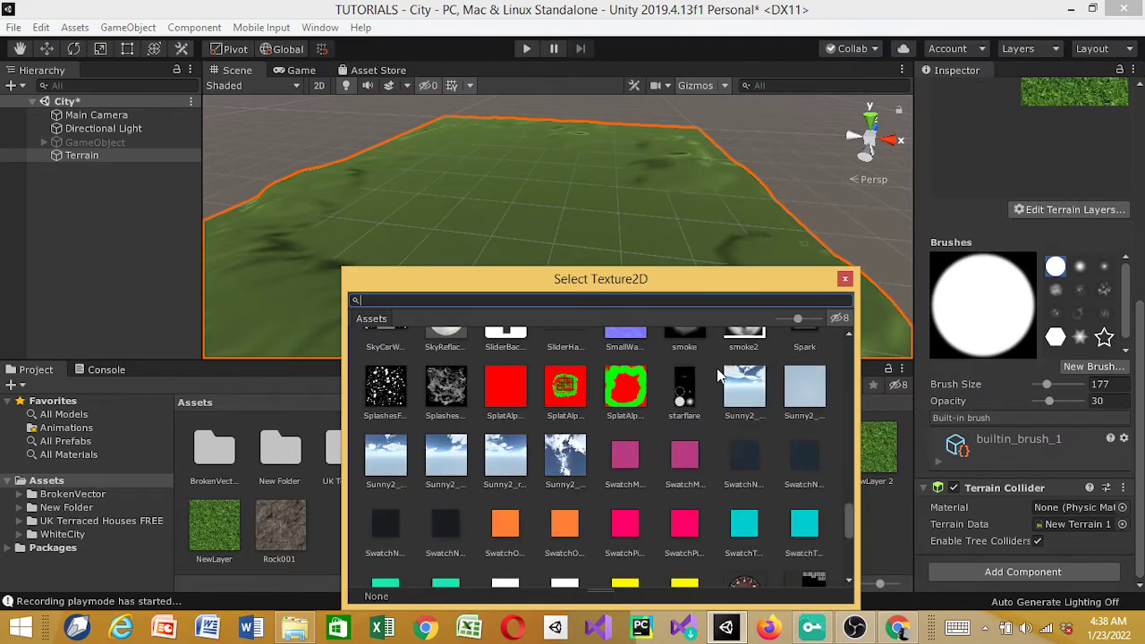
scroll(660, 469, up, 3)
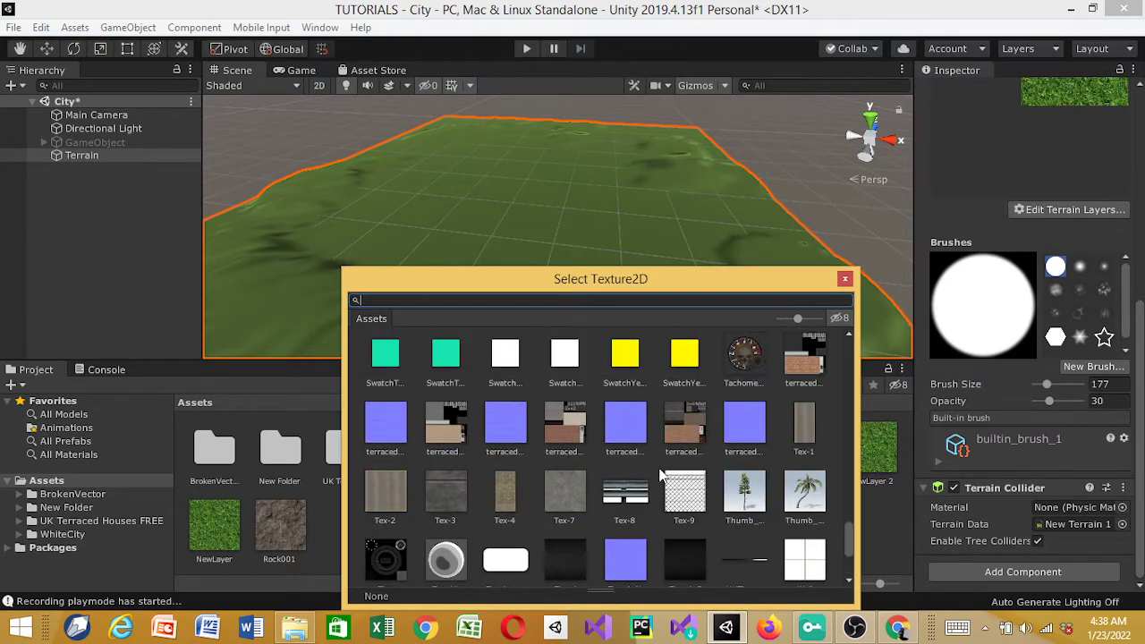
scroll(660, 476, up, 8)
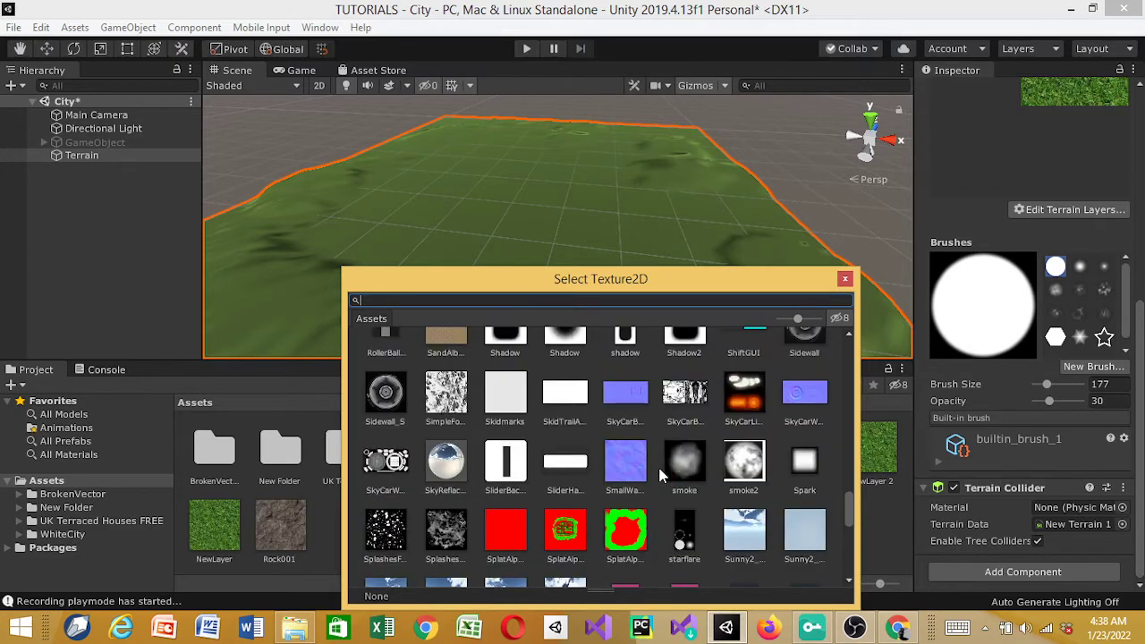
scroll(660, 476, down, 5)
scroll(660, 476, up, 6)
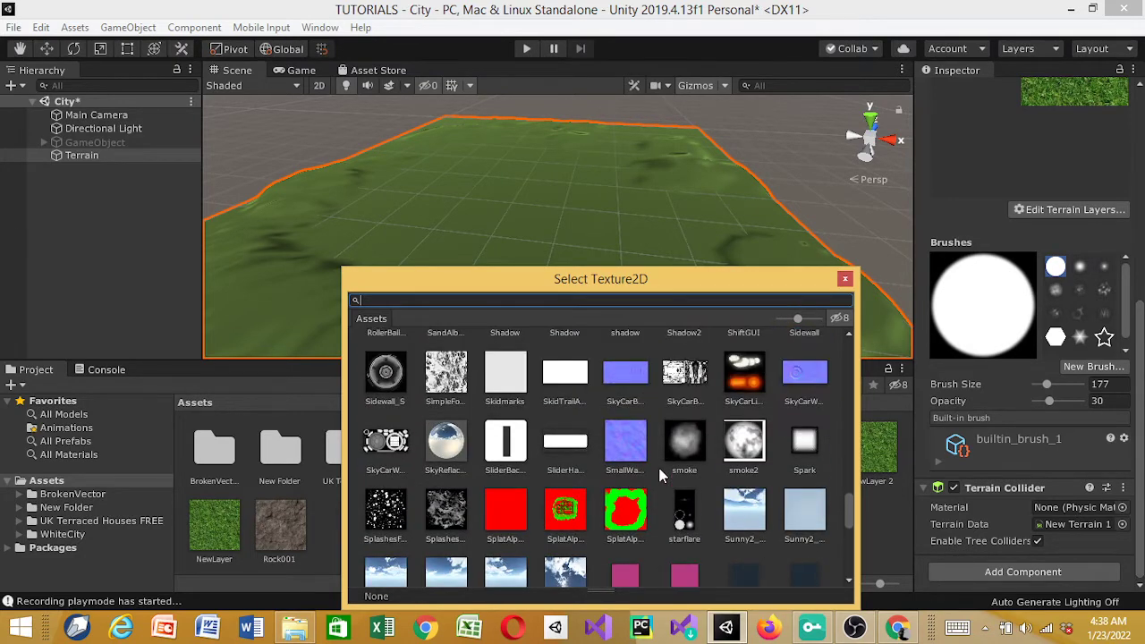
double_click(741, 448)
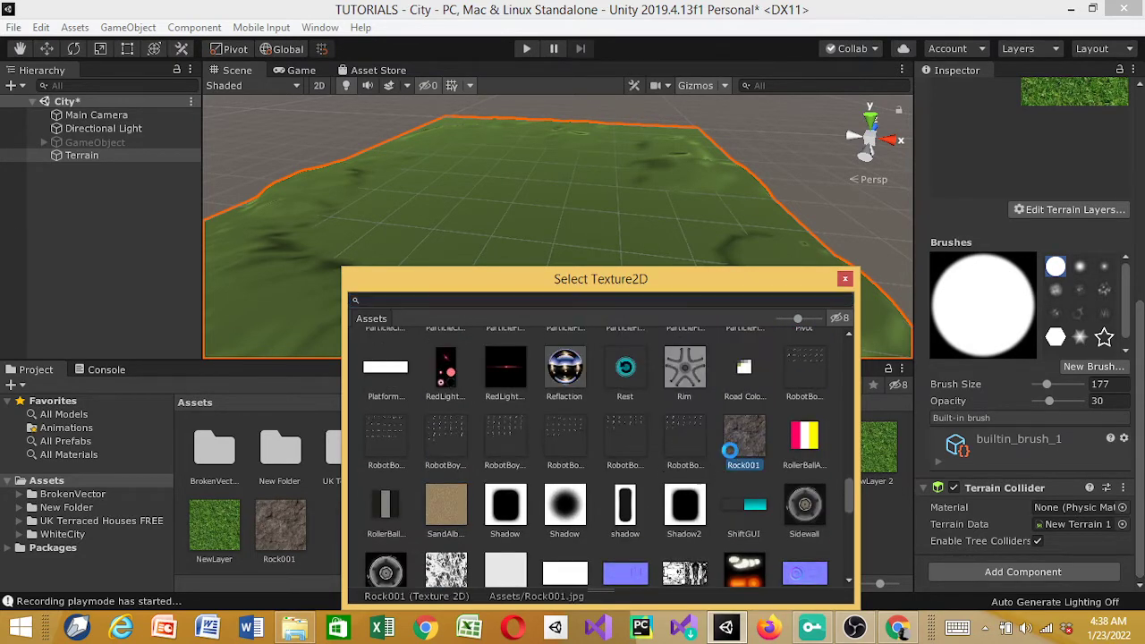
Paint the rock layer over the hills around the terrain's edges, leaving the flat middle grass, and save the City scene.
click(1065, 200)
mouse_move(863, 279)
mouse_down()
mouse_move(587, 318)
mouse_move(350, 287)
mouse_up()
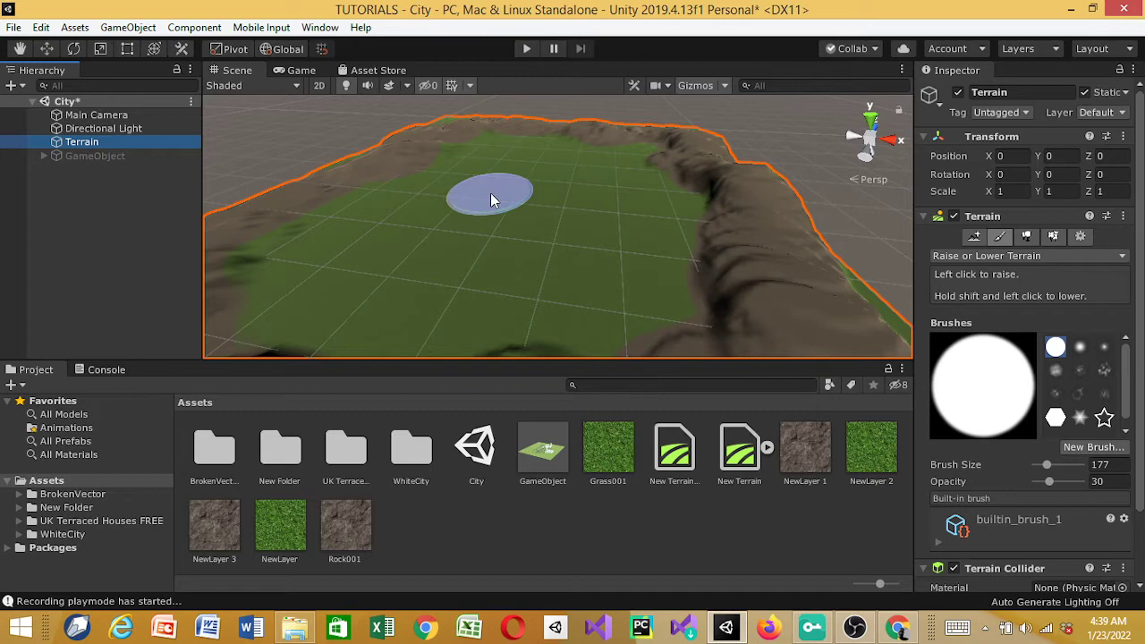
alt+drag(491, 198, 537, 195)
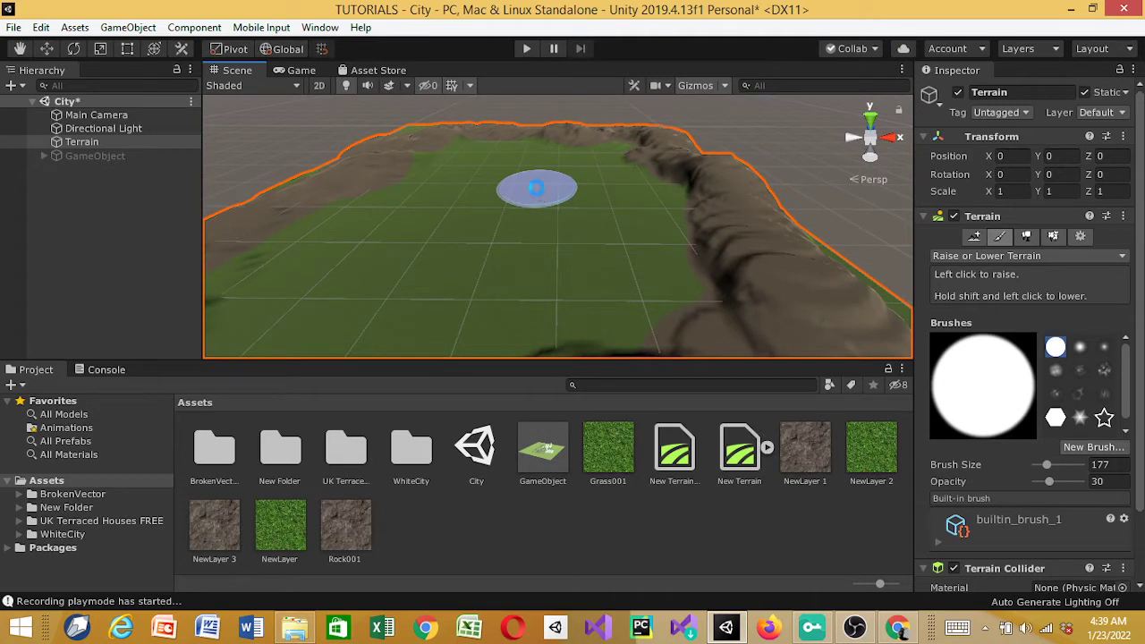
key(ctrl+s)
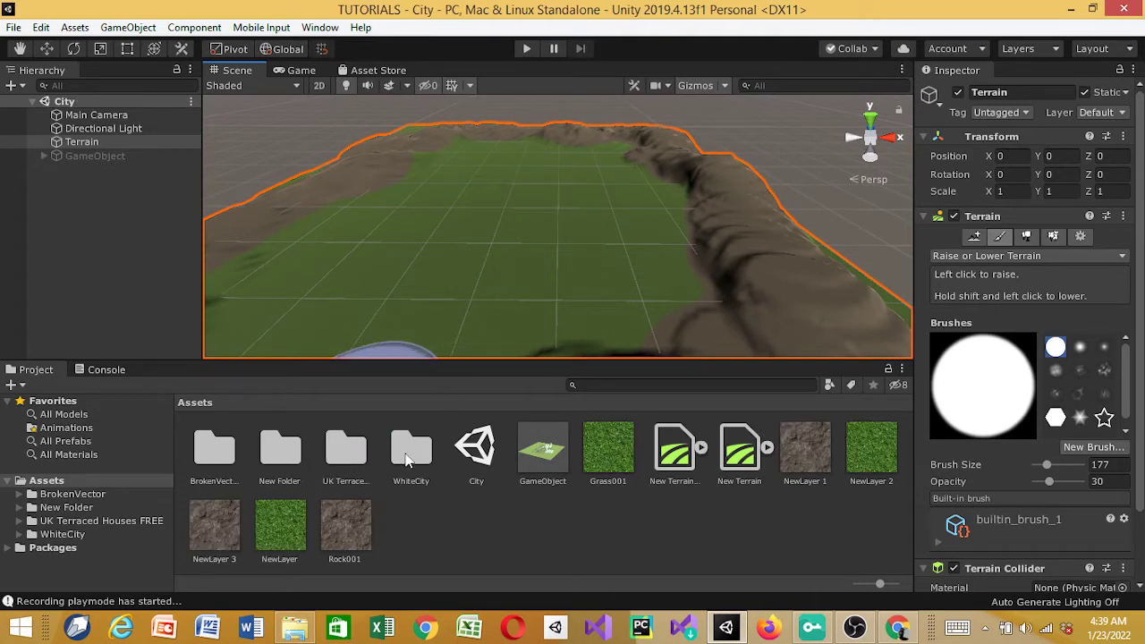
Open the Low Poly Road Pack Demo scene from the BrokenVector/LowPolyRoadPack/Demo folder.
double_click(233, 460)
double_click(234, 461)
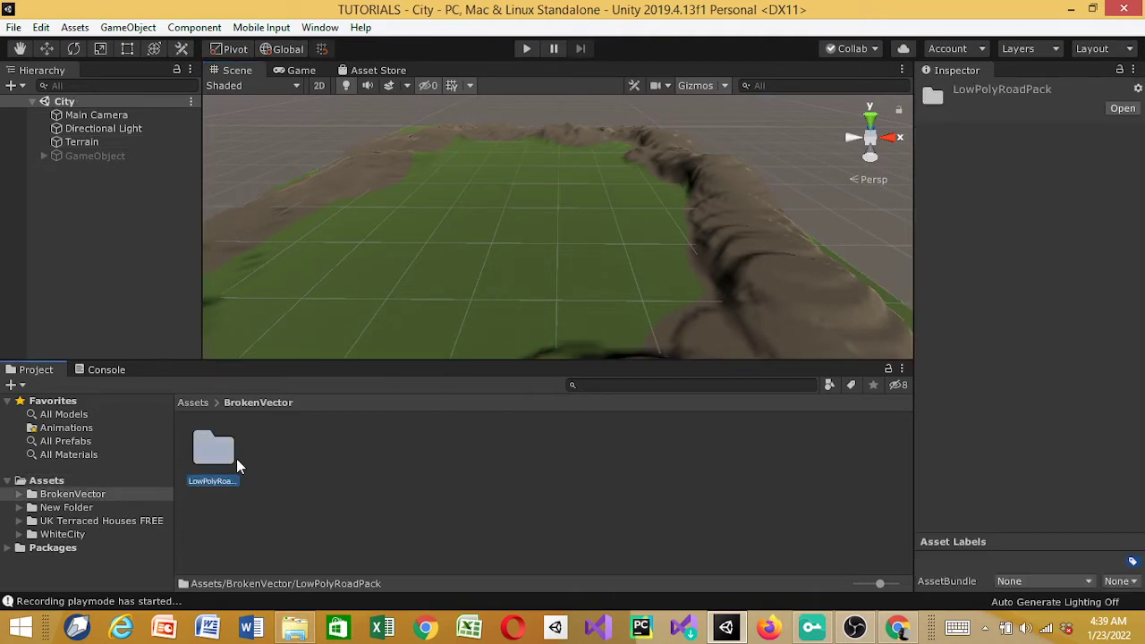
click(212, 465)
double_click(211, 463)
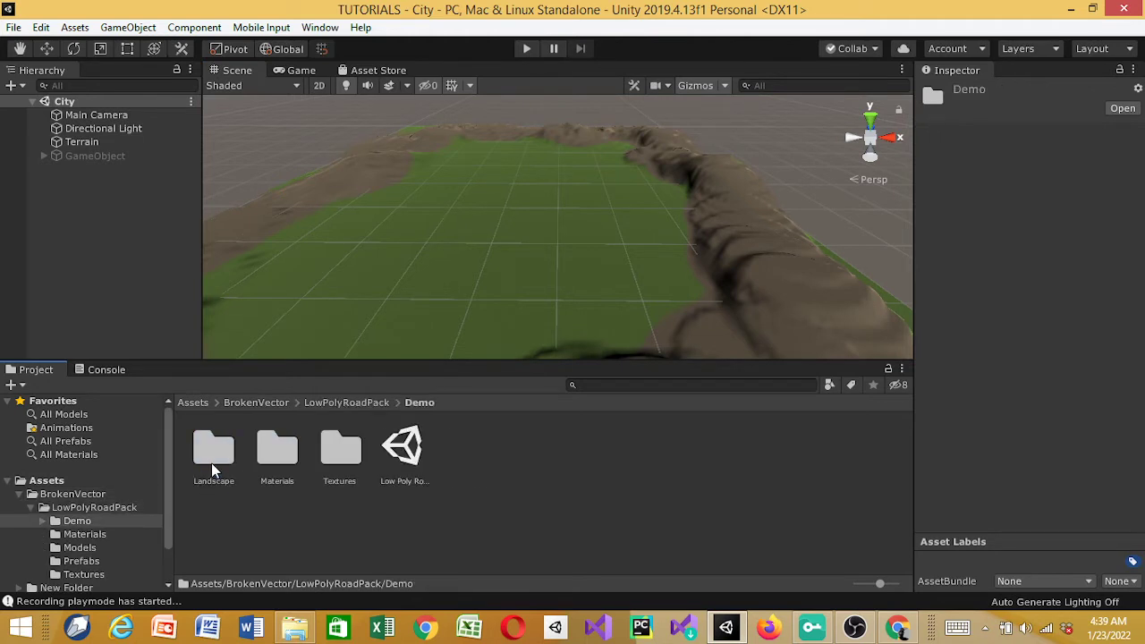
click(399, 474)
double_click(399, 475)
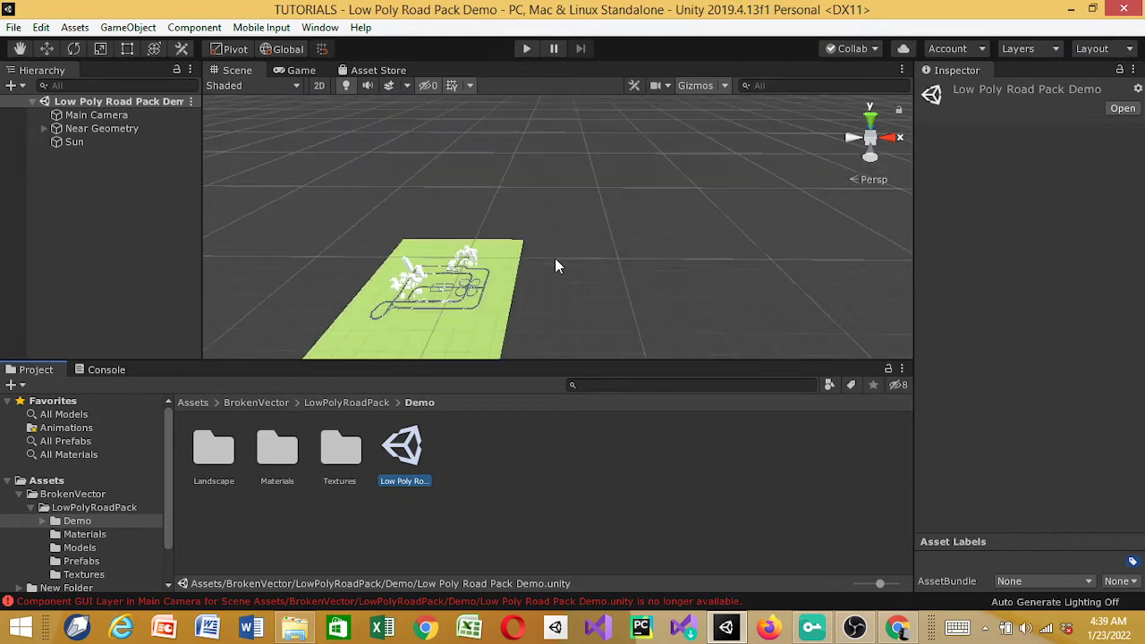
Make a prefab of the Map object under Near Geometry and move it into the root Assets folder.
click(44, 129)
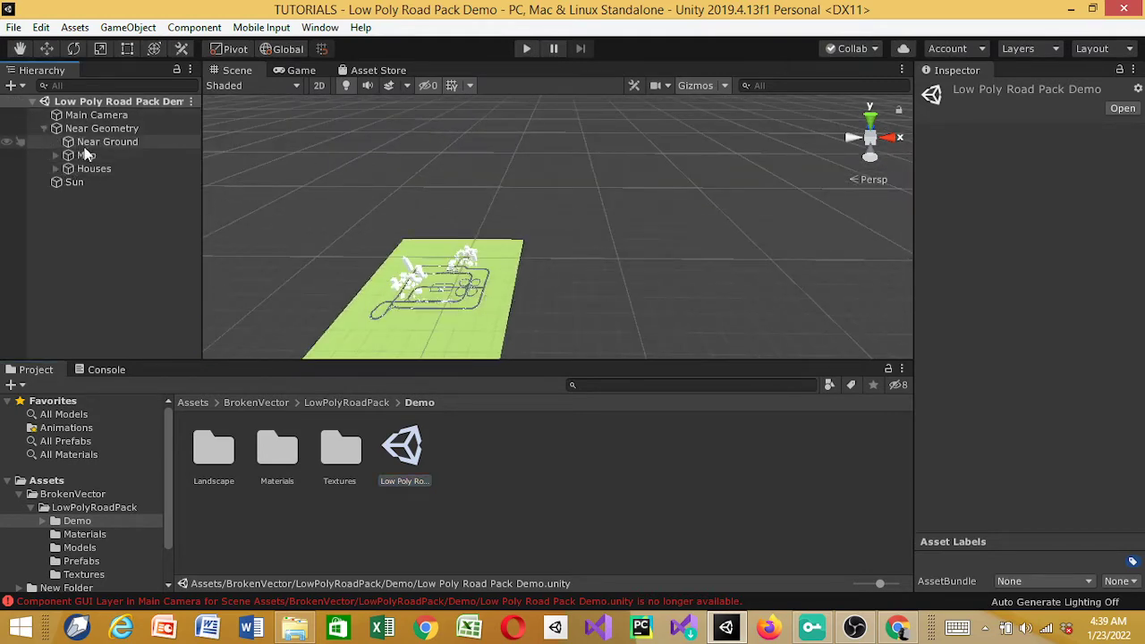
drag(83, 157, 650, 515)
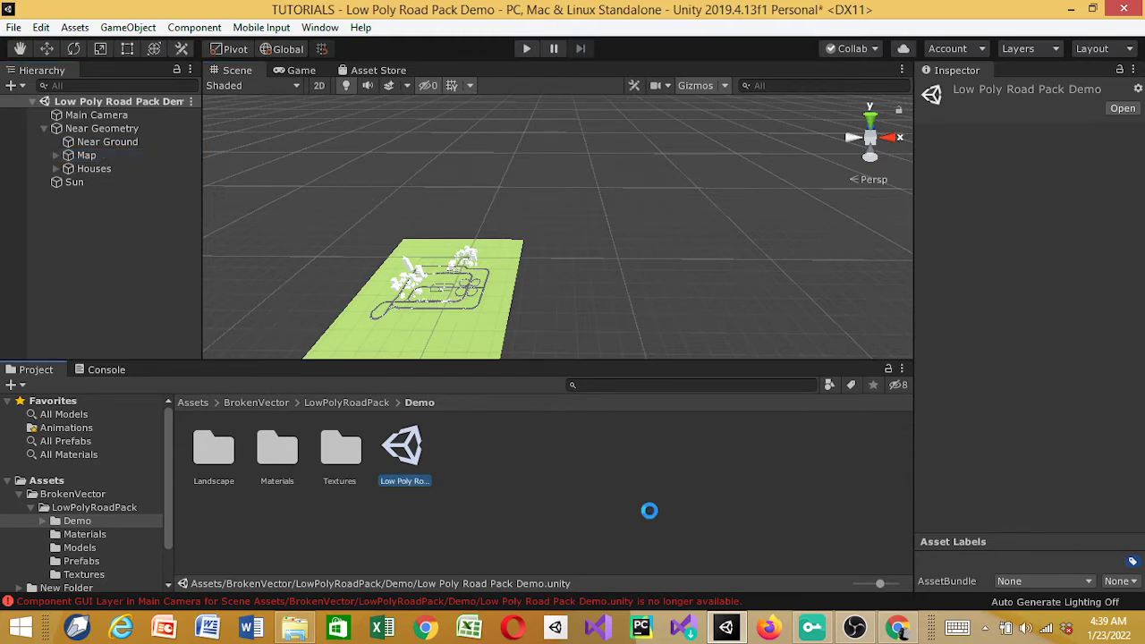
click(475, 457)
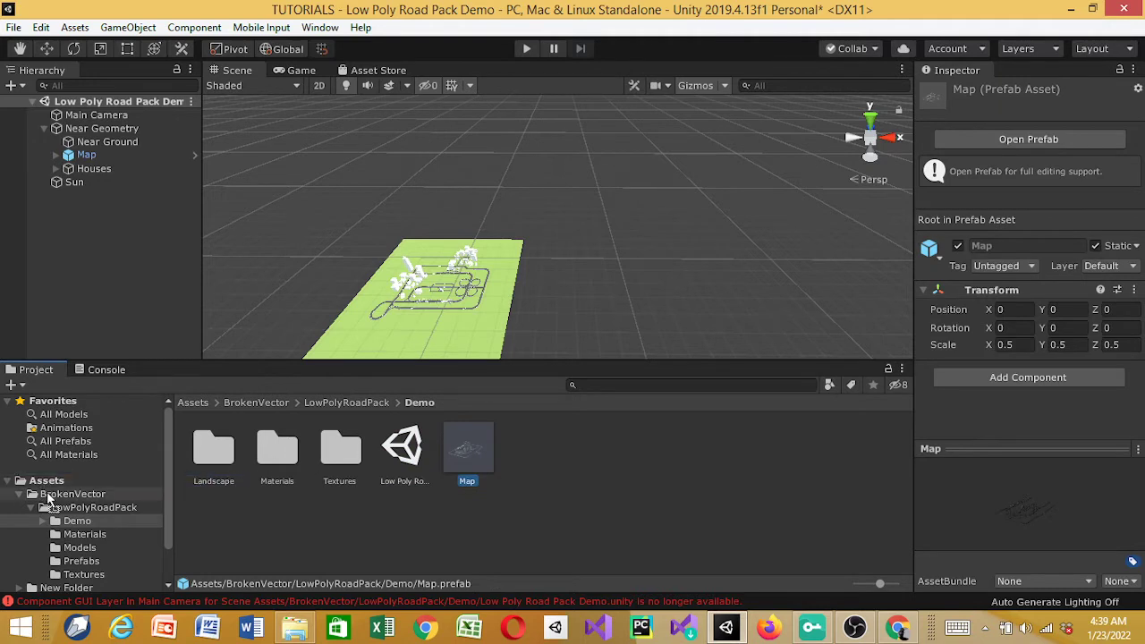
drag(56, 495, 54, 483)
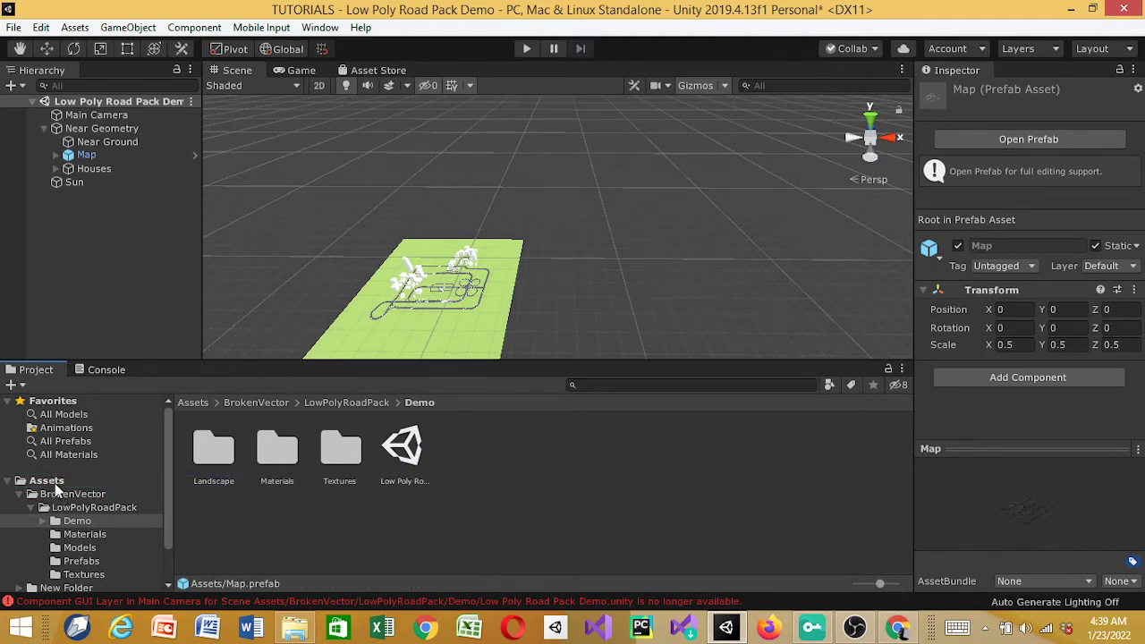
click(52, 483)
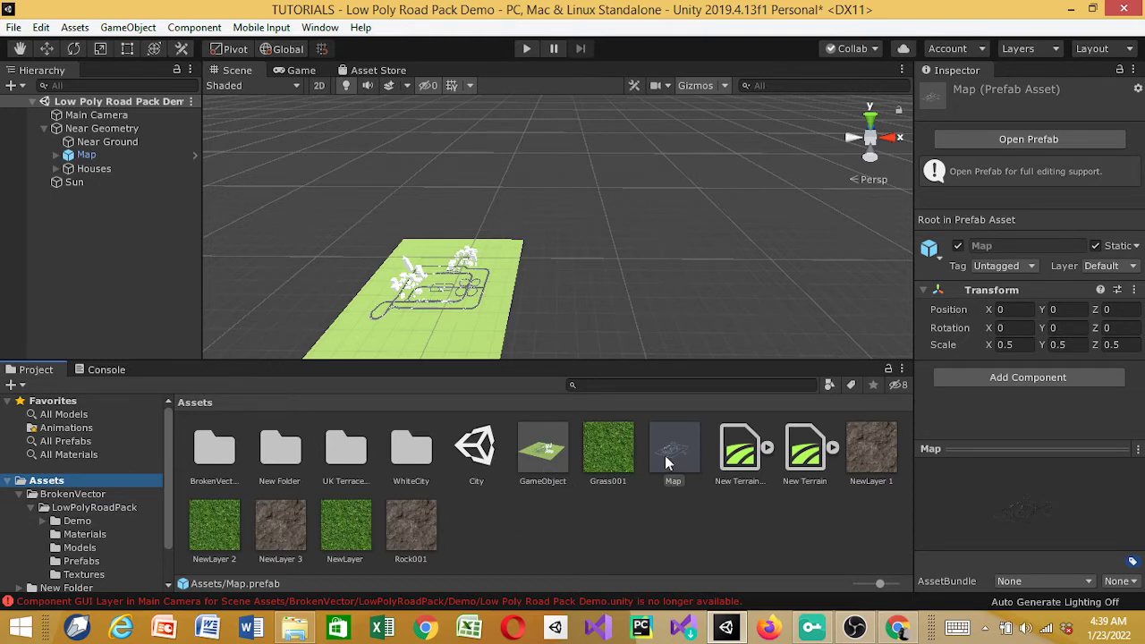
Reopen the City scene without saving the changes to the road pack demo scene.
double_click(486, 462)
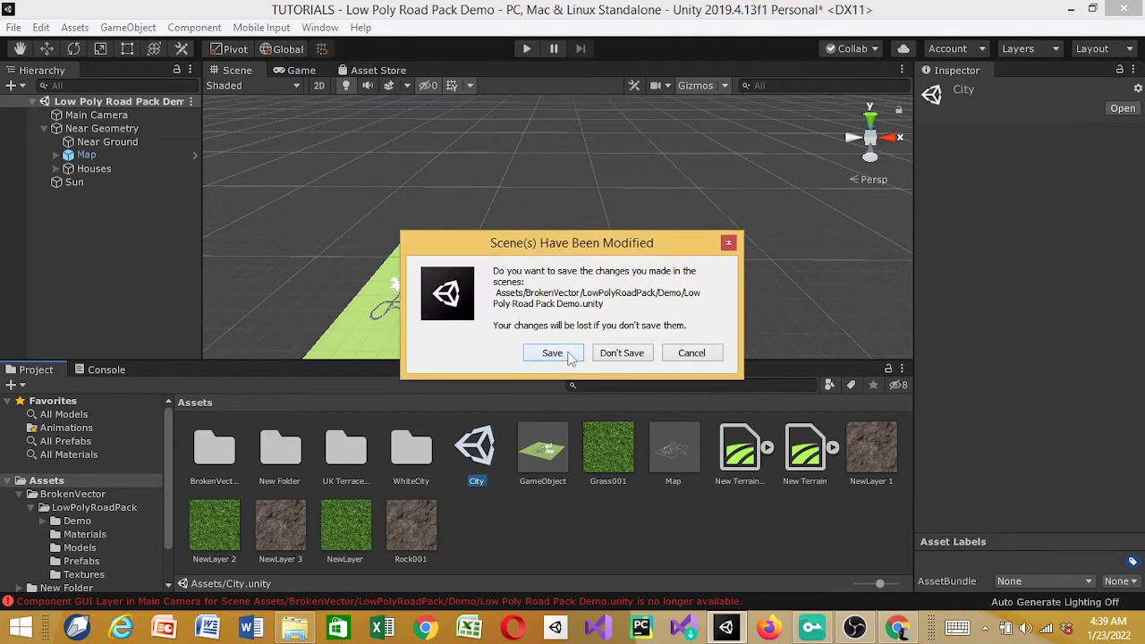
click(607, 354)
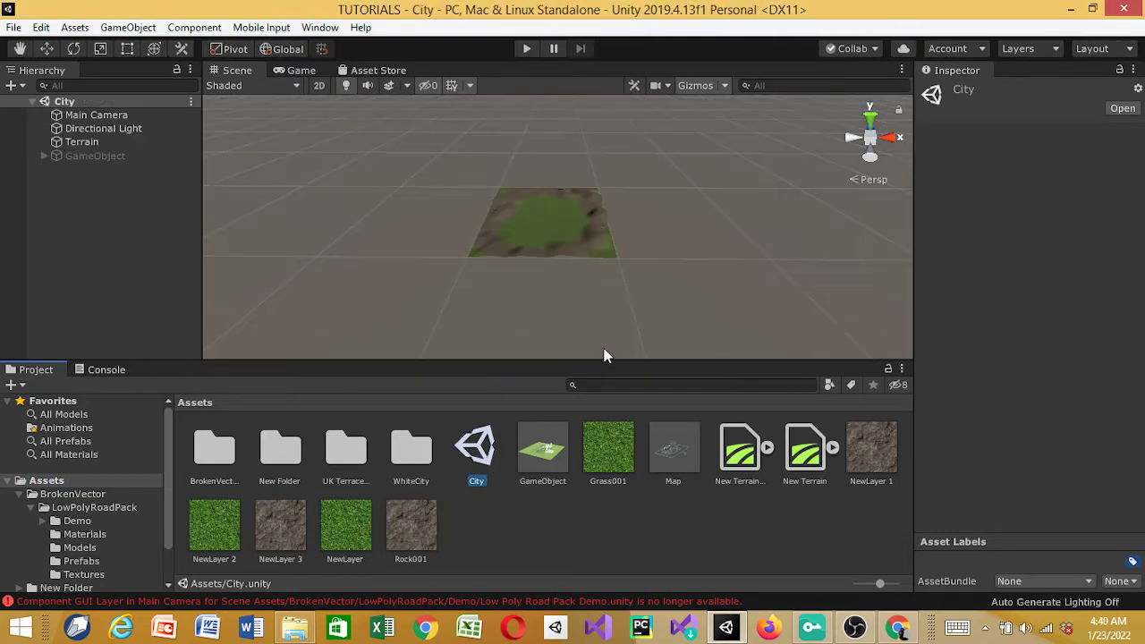
scroll(811, 182, up, 10)
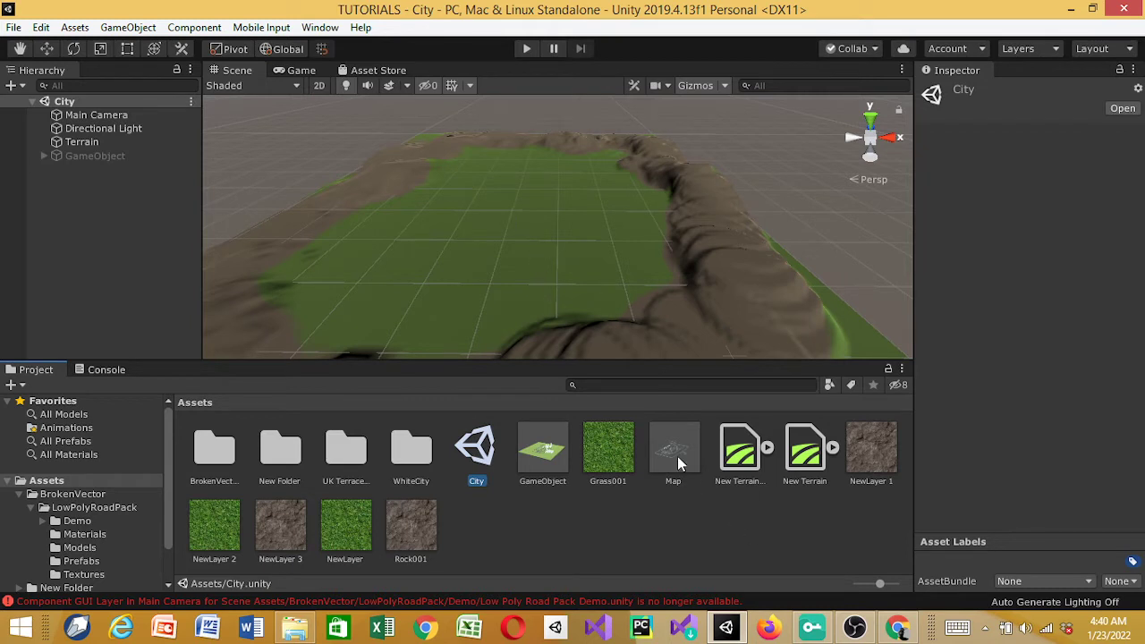
Add the Map prefab to the City scene and move the road network onto the flat grass inside the hills.
drag(677, 463, 99, 291)
scroll(439, 211, down, 5)
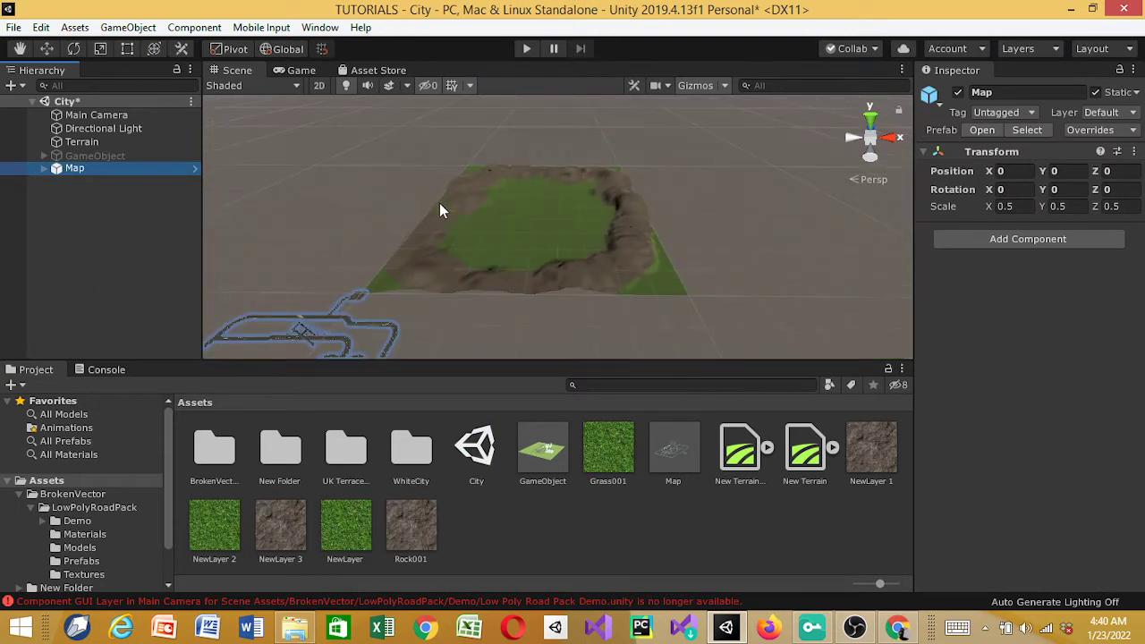
key(f)
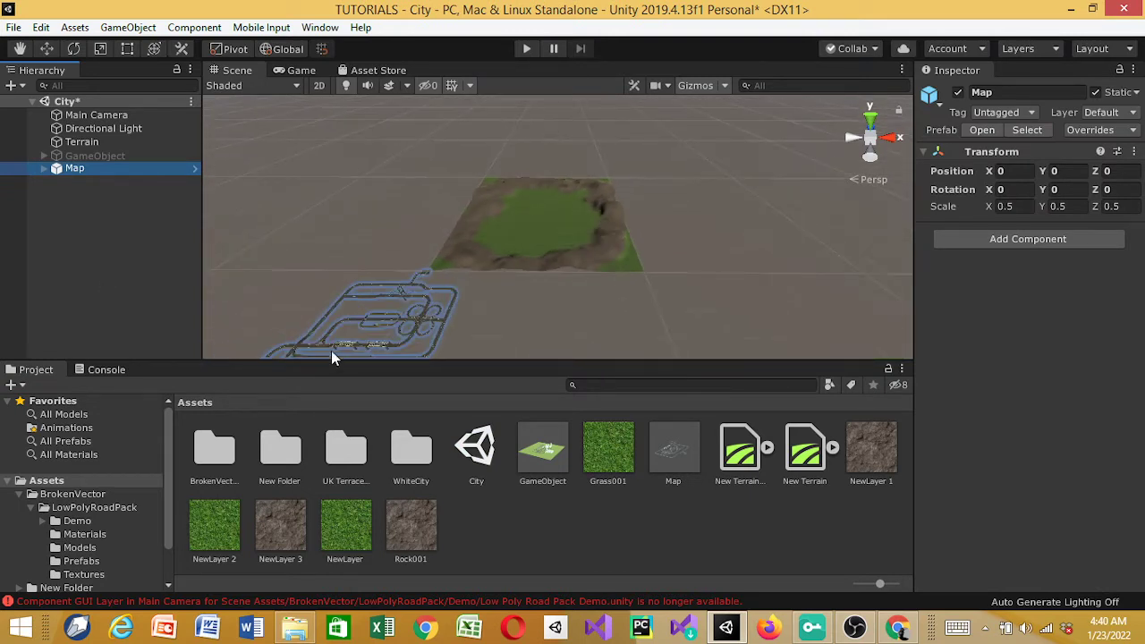
click(47, 48)
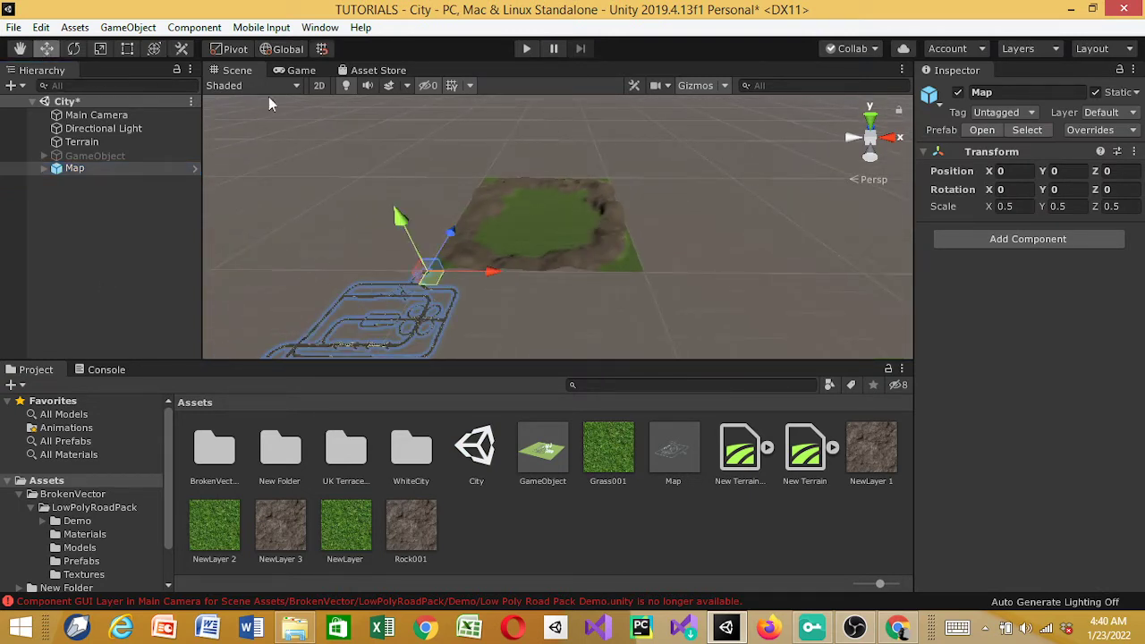
drag(450, 234, 572, 213)
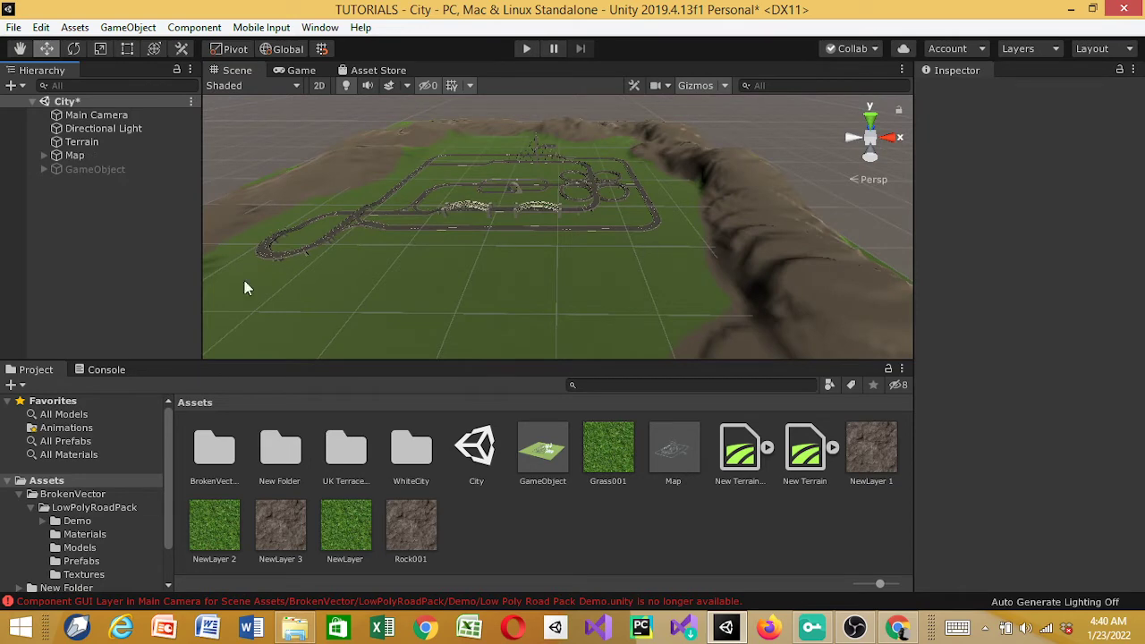
scroll(682, 227, up, 5)
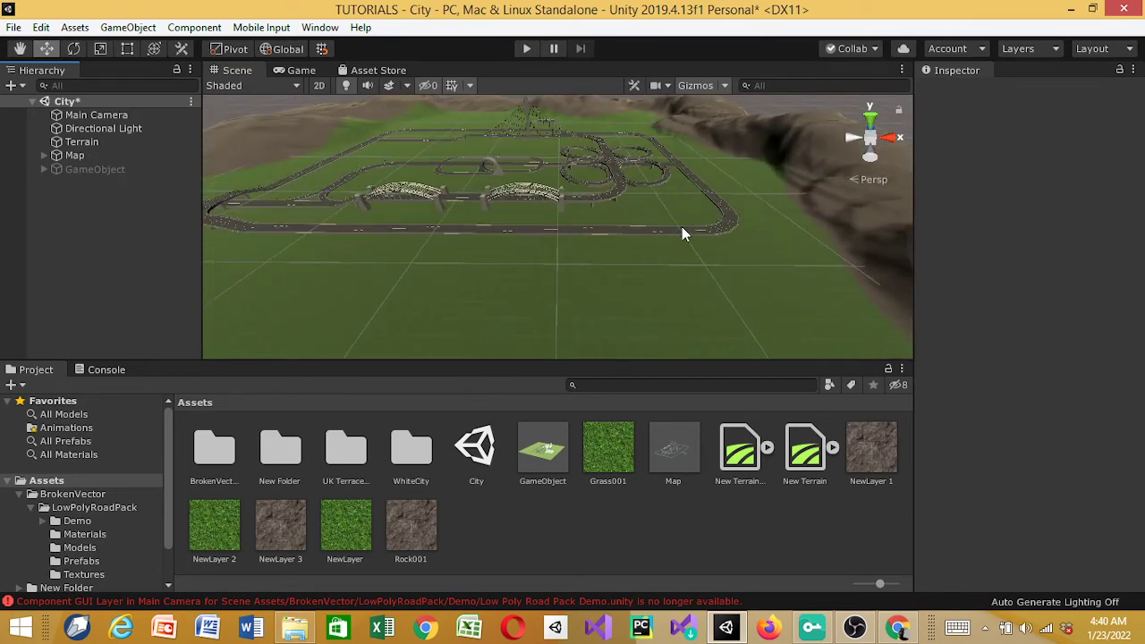
scroll(682, 234, down, 3)
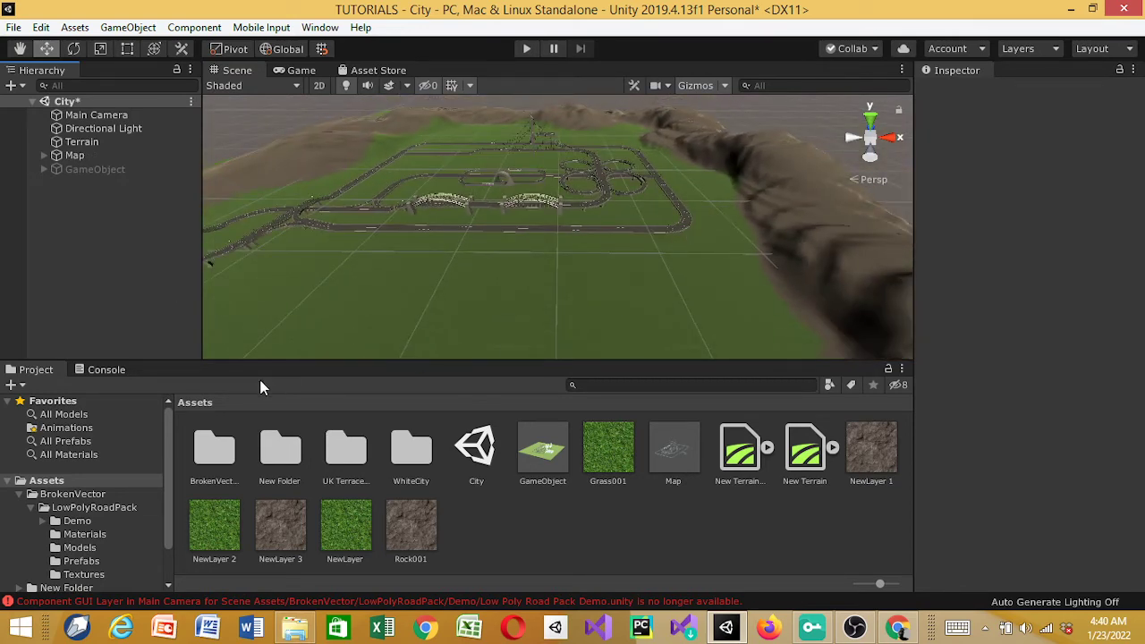
Clear the messages in the Console and return to the project's assets.
click(111, 374)
click(18, 386)
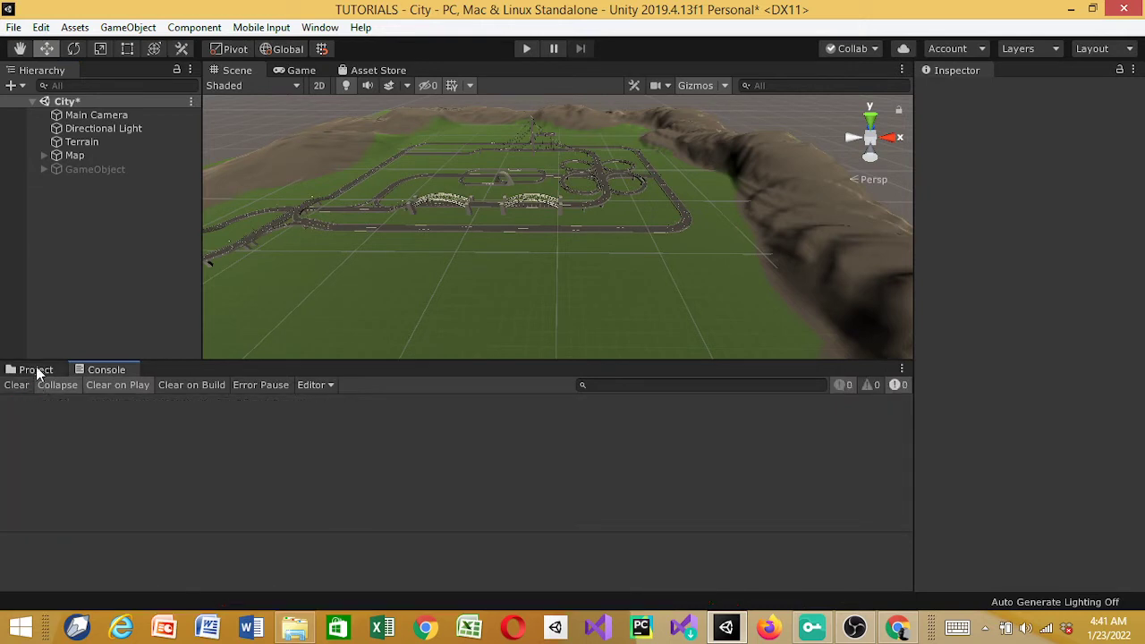
click(35, 370)
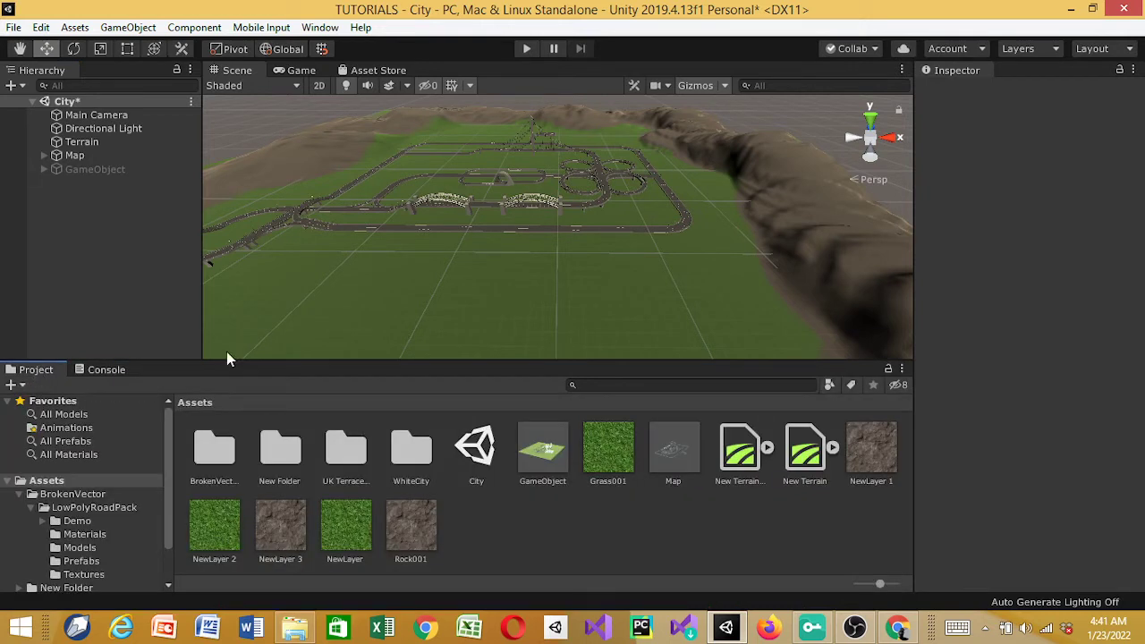
Place the terraced1a house from the UK Terraced Houses FREE prefabs on the grass beside the roads, behind the arched bridges.
click(557, 265)
scroll(558, 265, down, 3)
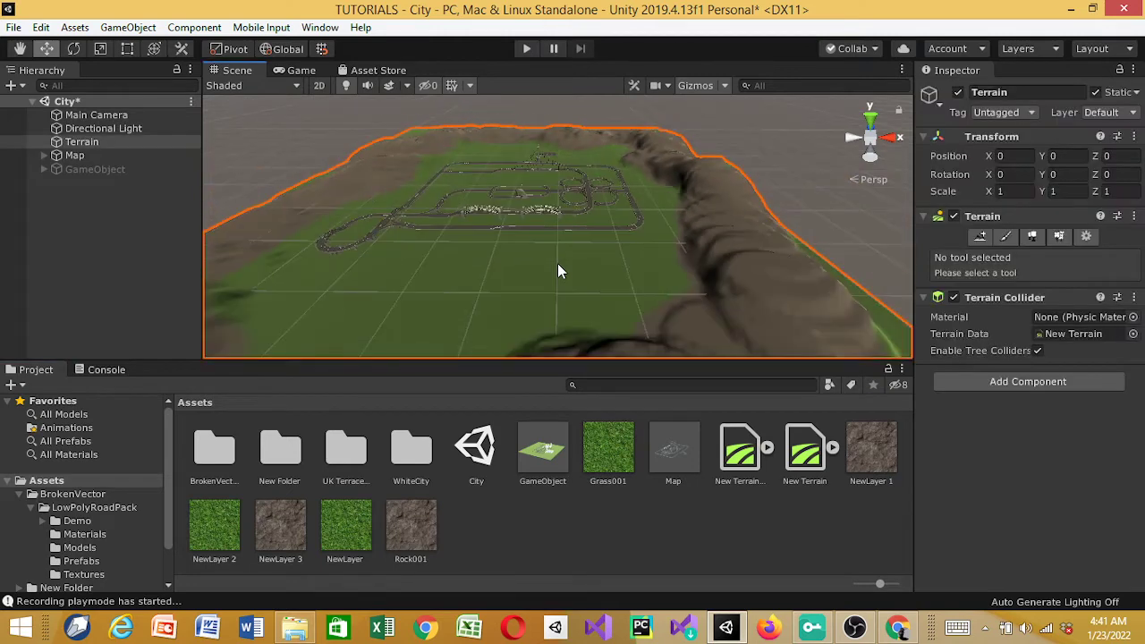
scroll(558, 267, up, 5)
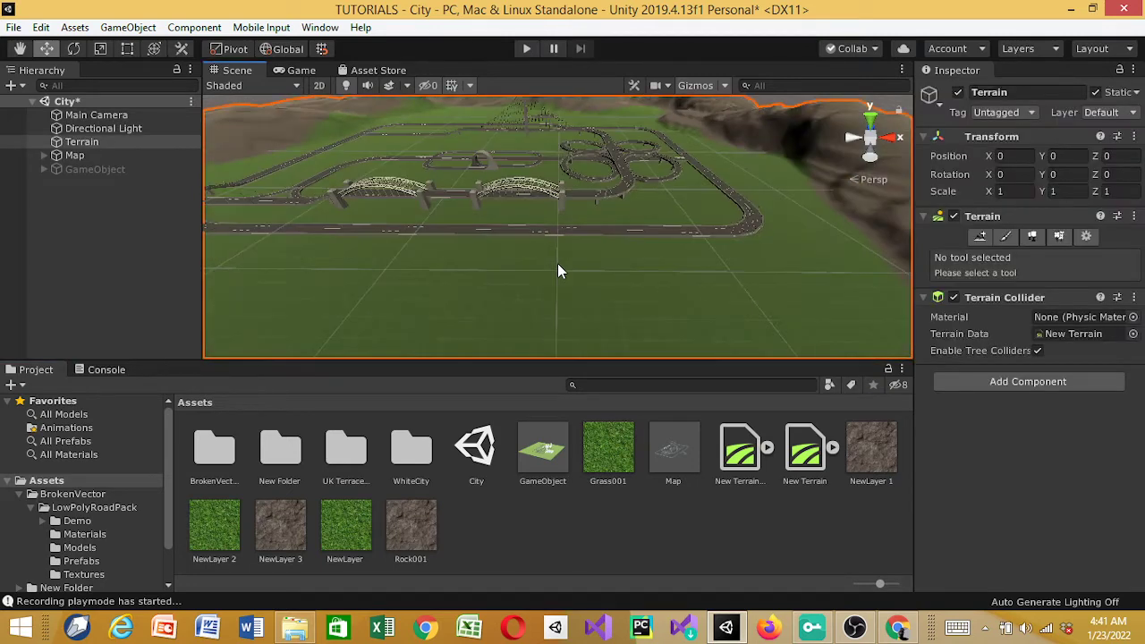
double_click(365, 461)
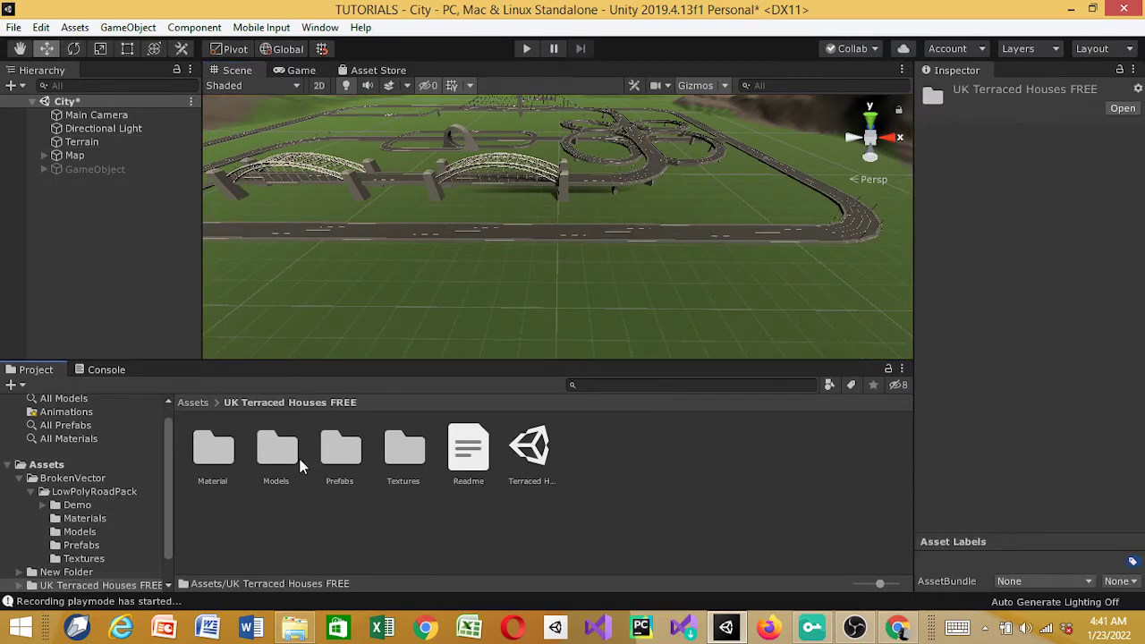
double_click(349, 458)
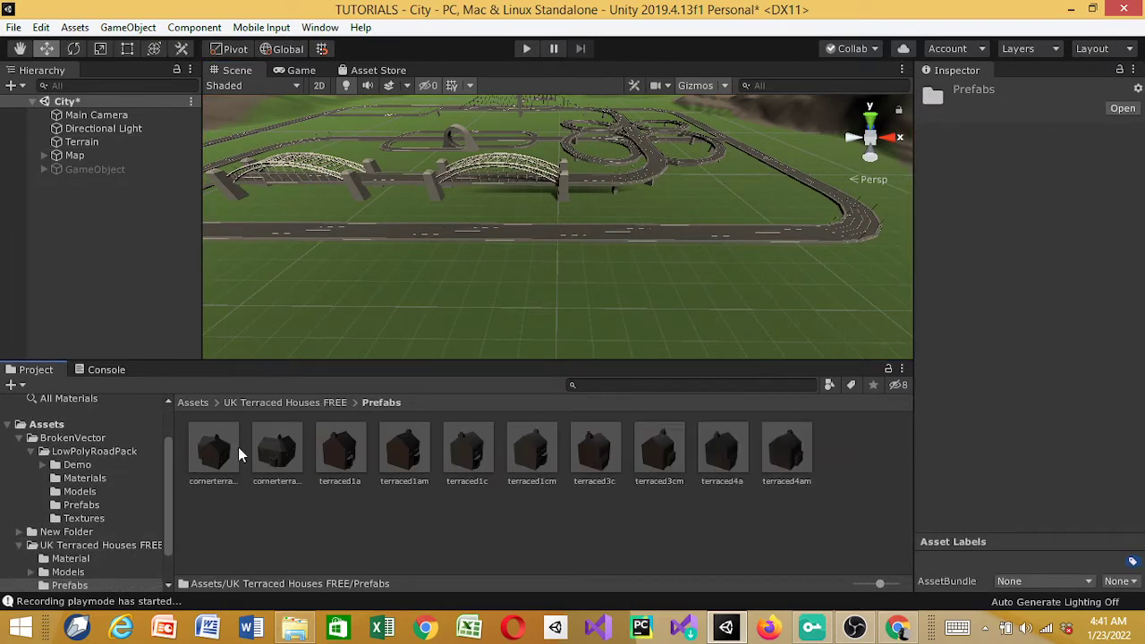
click(345, 455)
drag(345, 447, 246, 152)
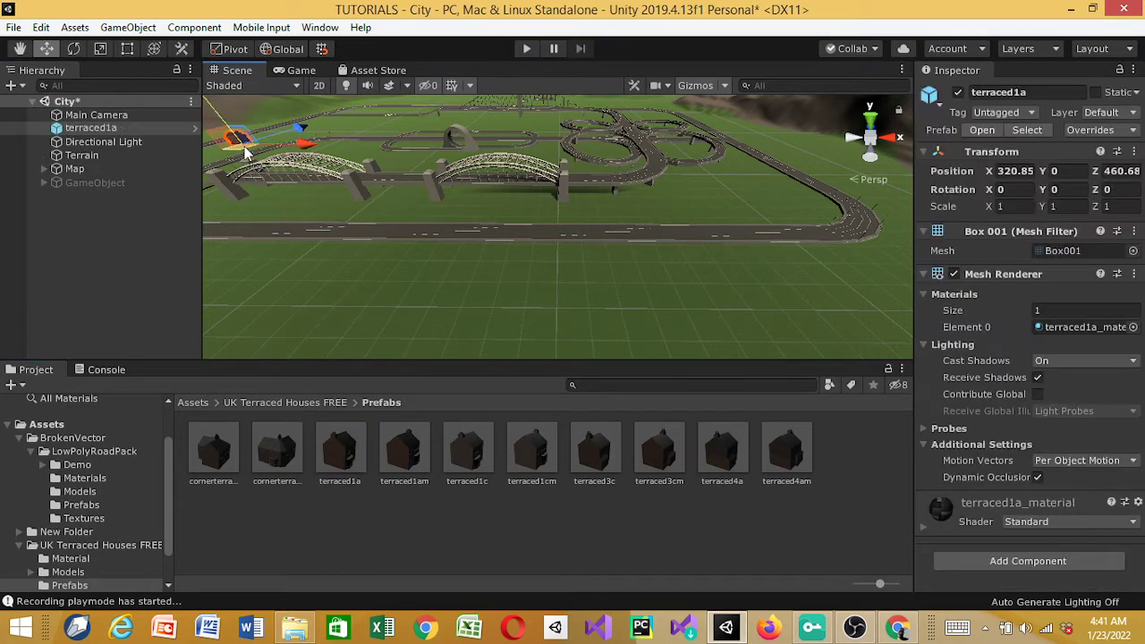
Move the terraced1a house across the straight road onto the grass on the hill side, at X about 279.7.
key(f)
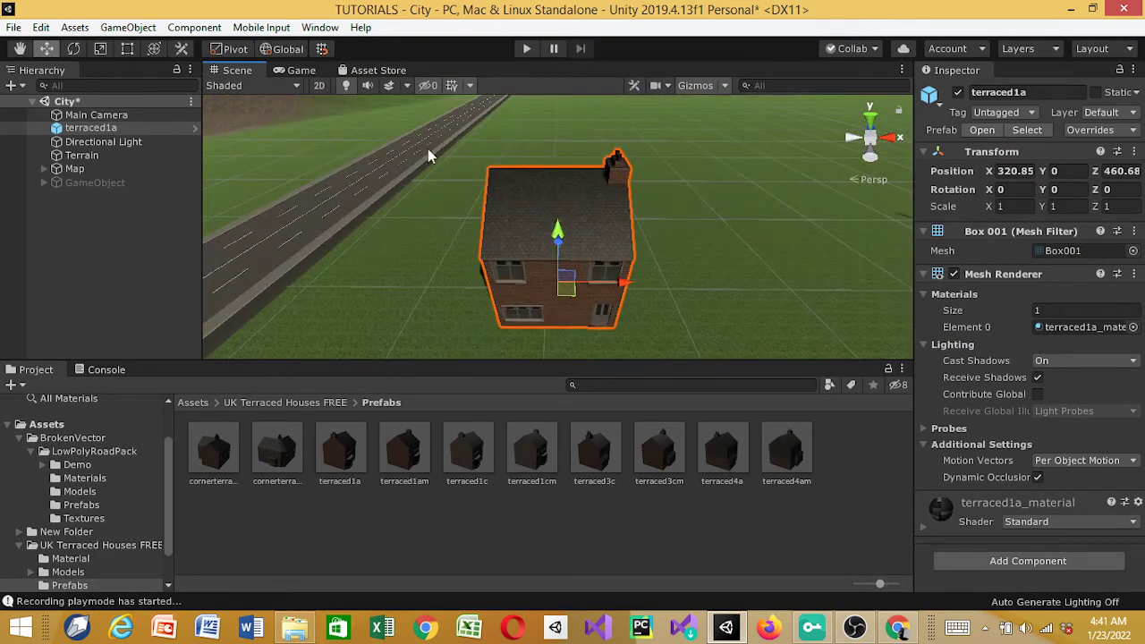
drag(626, 283, 523, 267)
mouse_move(523, 267)
right_down()
mouse_move(421, 271)
mouse_move(523, 268)
right_up()
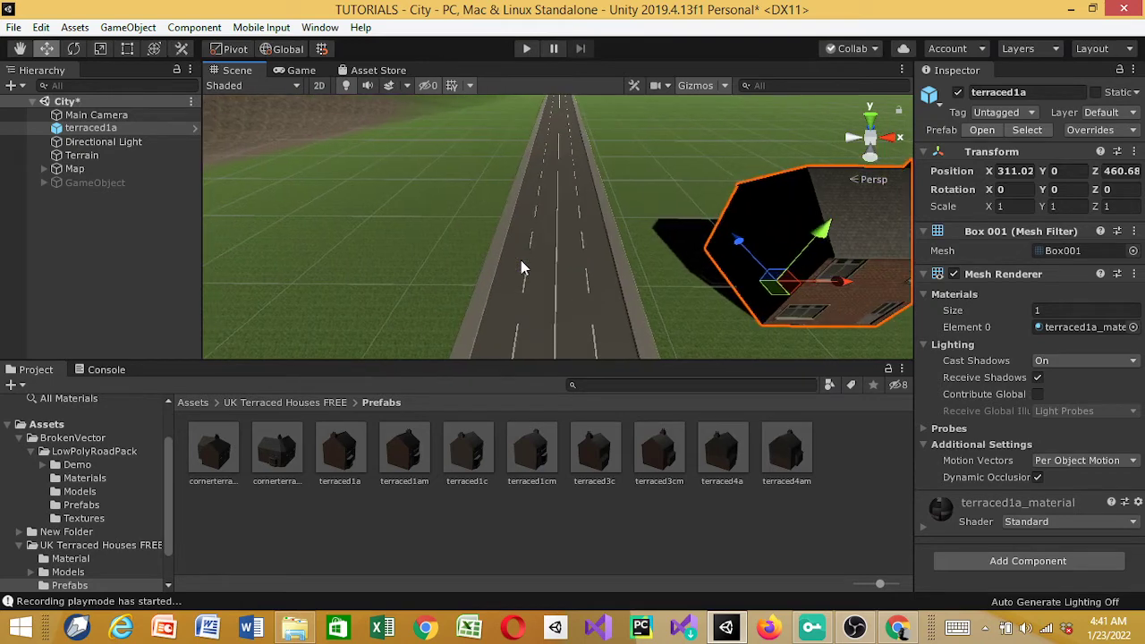
key(Right)
drag(771, 282, 410, 253)
Set the terraced1a house's Y rotation to 90 so its front faces the road.
click(1066, 190)
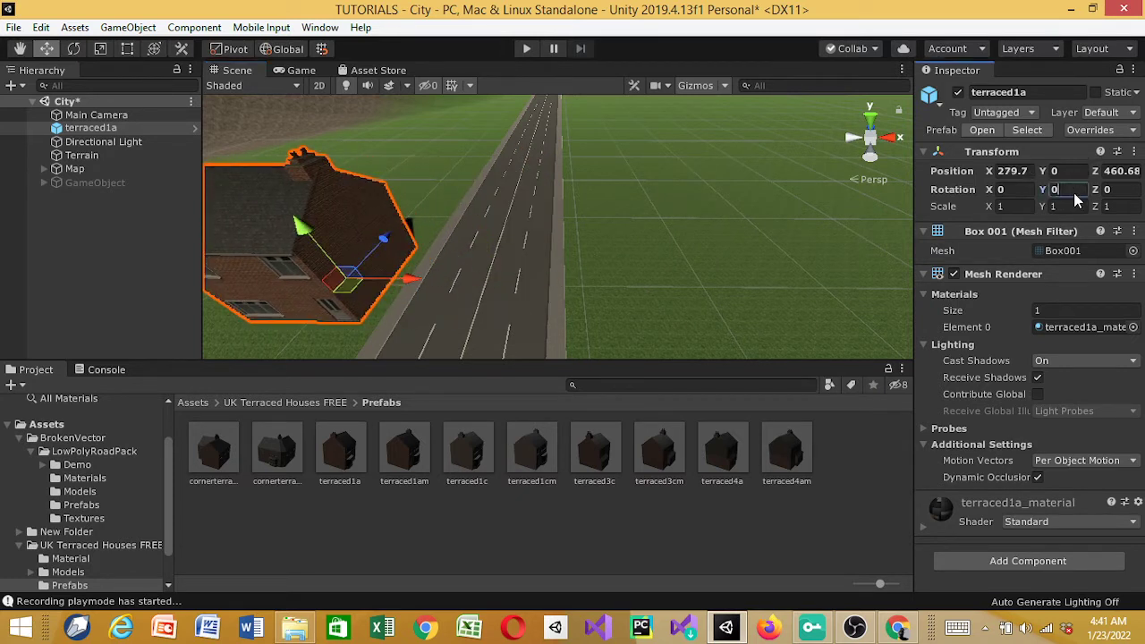
text(180)
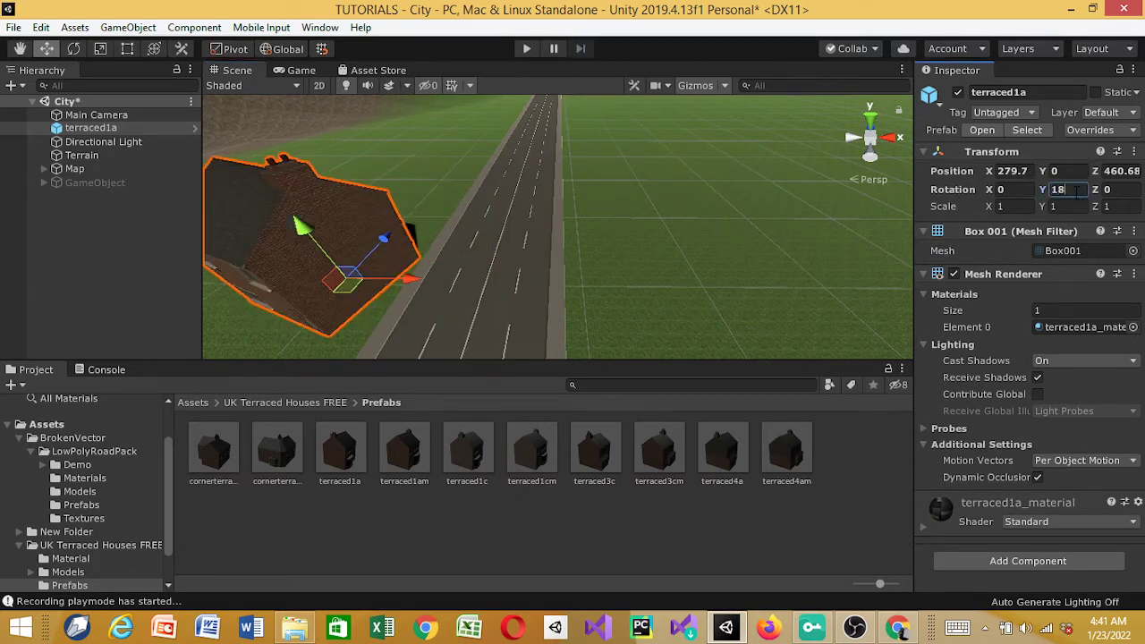
key(BackSpace)
key(BackSpace)
key(BackSpace)
text(90)
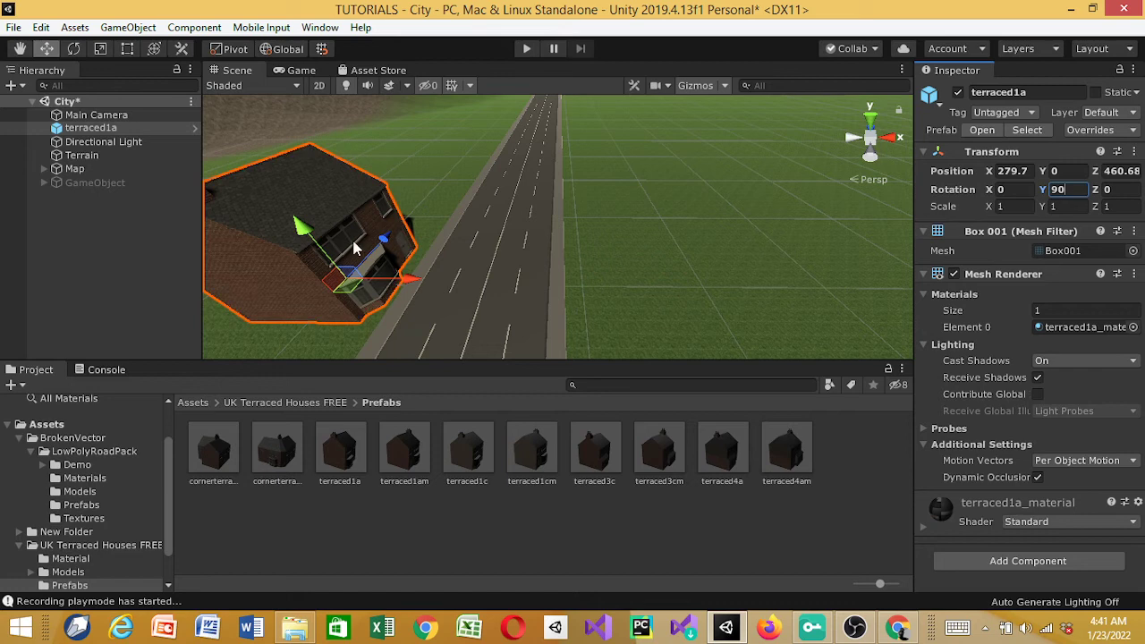
Duplicate the terraced1a house and move the copy directly across the road, to X about 304.77.
drag(428, 280, 630, 283)
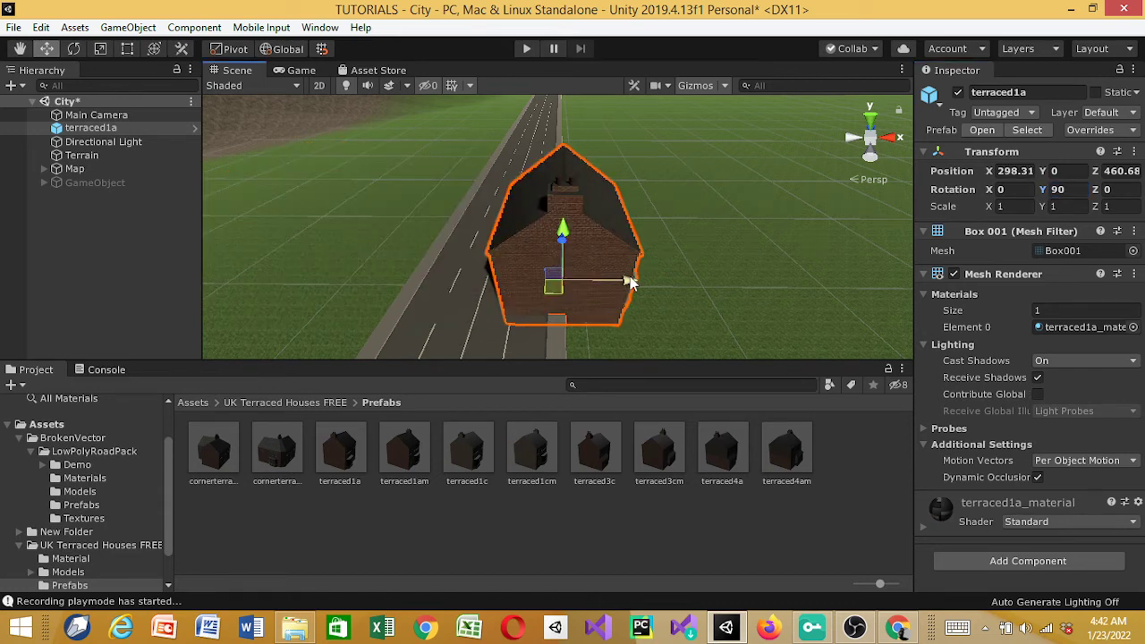
key(ctrl+z)
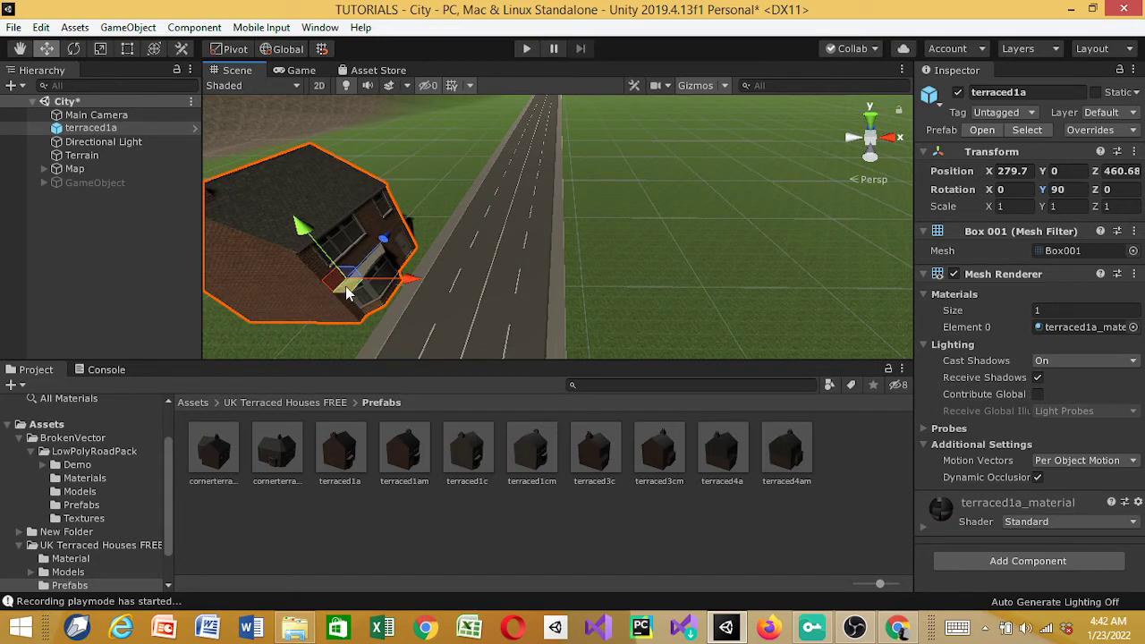
key(ctrl+d)
drag(411, 281, 687, 306)
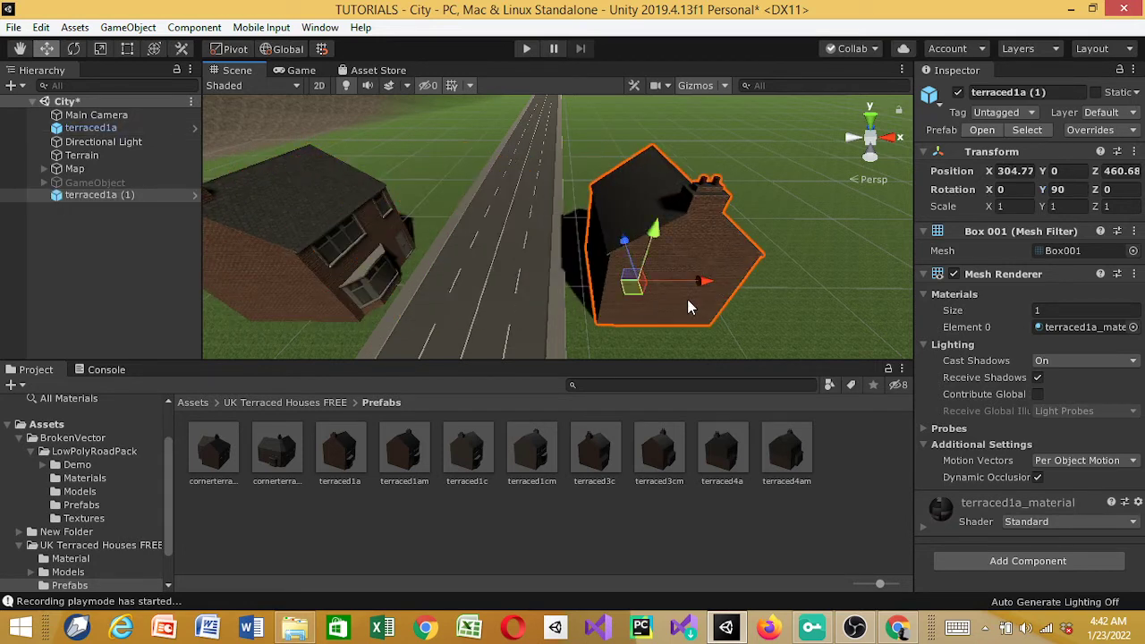
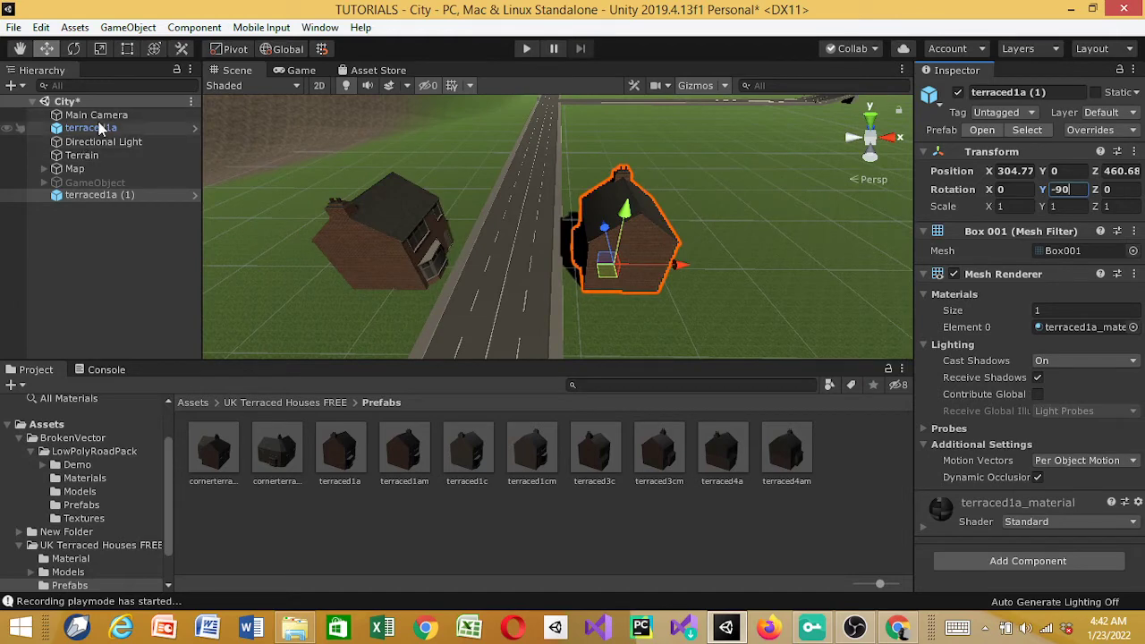
Reorder terraced1a below its copy in the Hierarchy, and create an empty game object with its position reset to 0, 0, 0.
drag(100, 130, 103, 219)
click(96, 114)
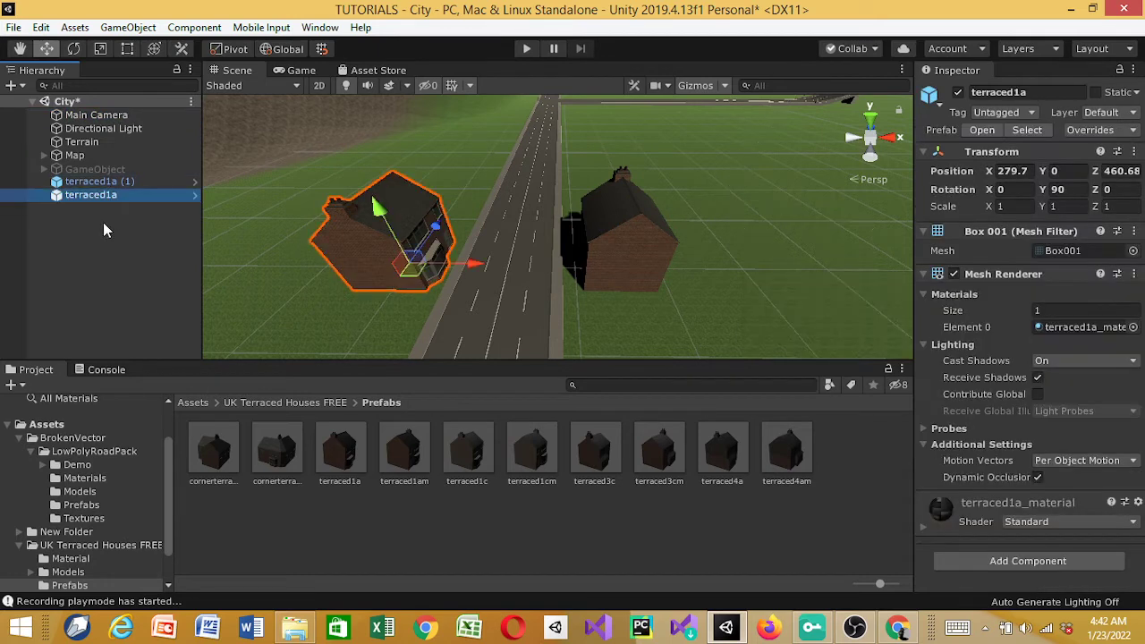
click(128, 27)
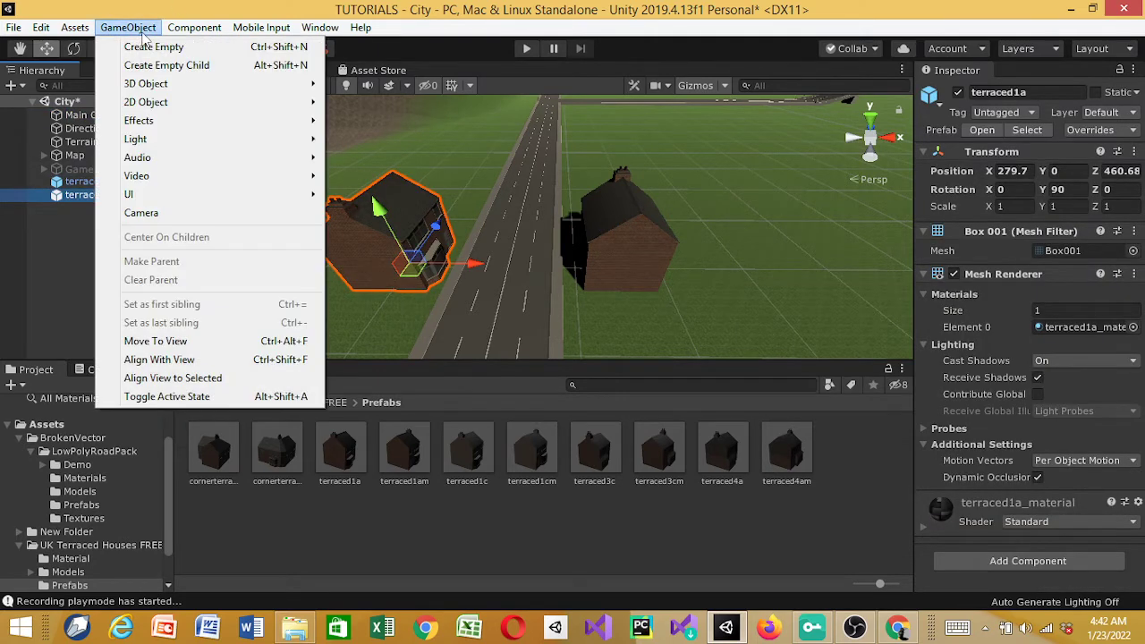
mouse_move(161, 89)
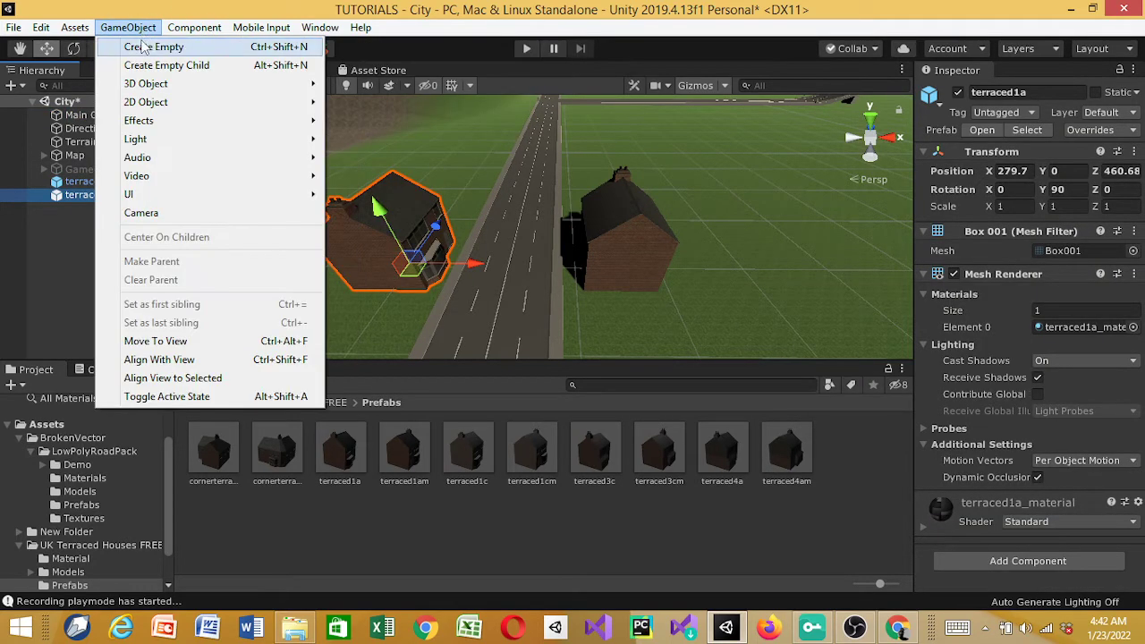
click(148, 47)
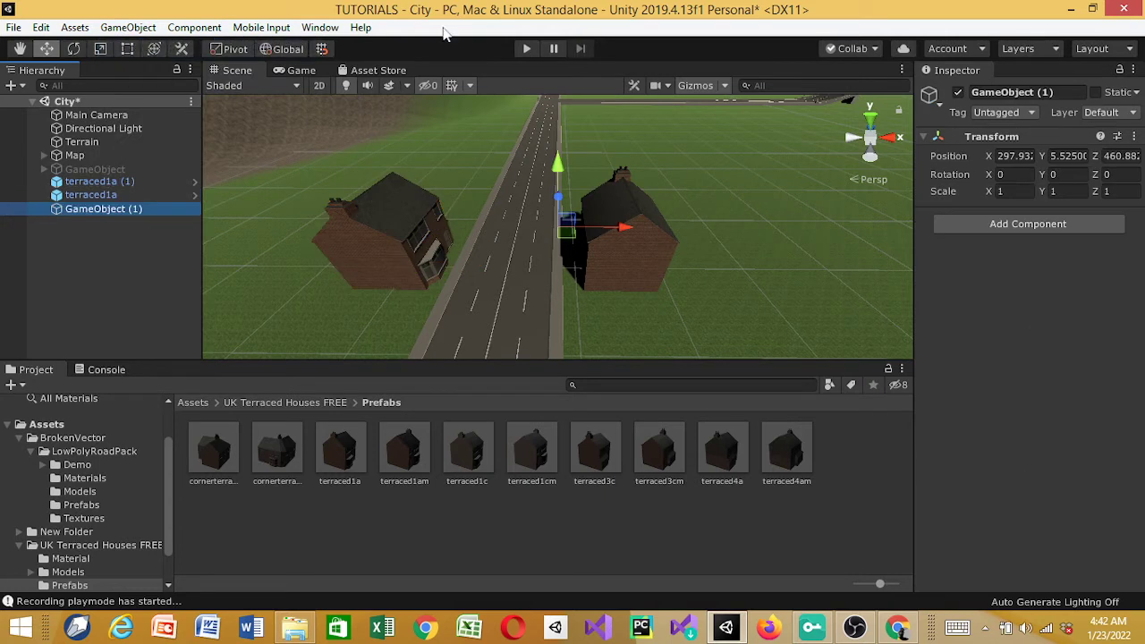
click(1134, 143)
click(993, 155)
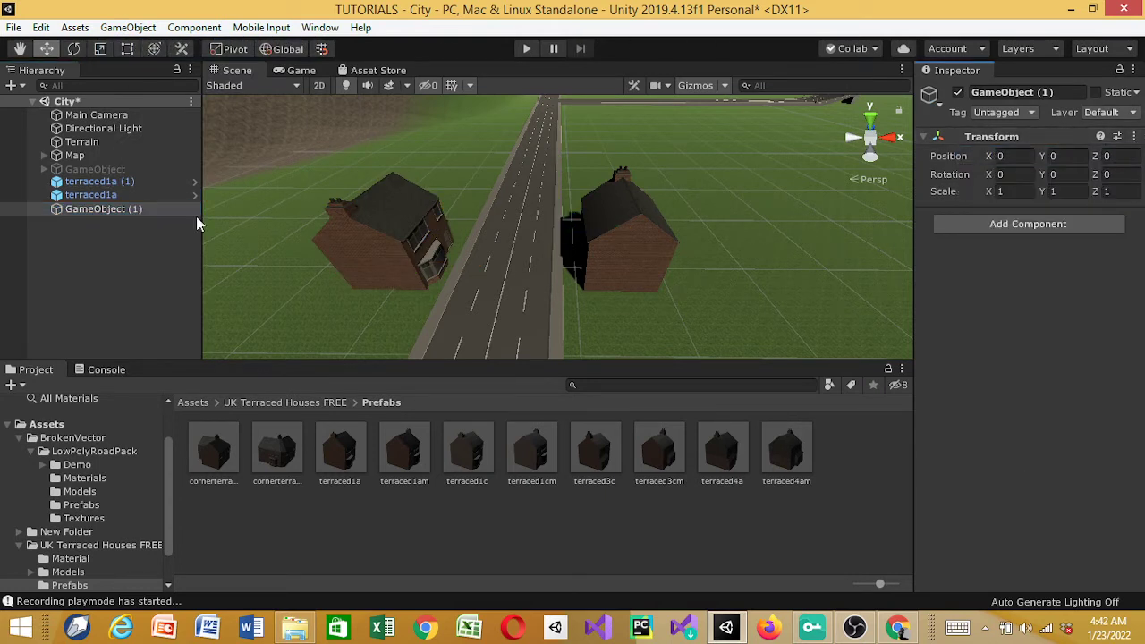
click(110, 206)
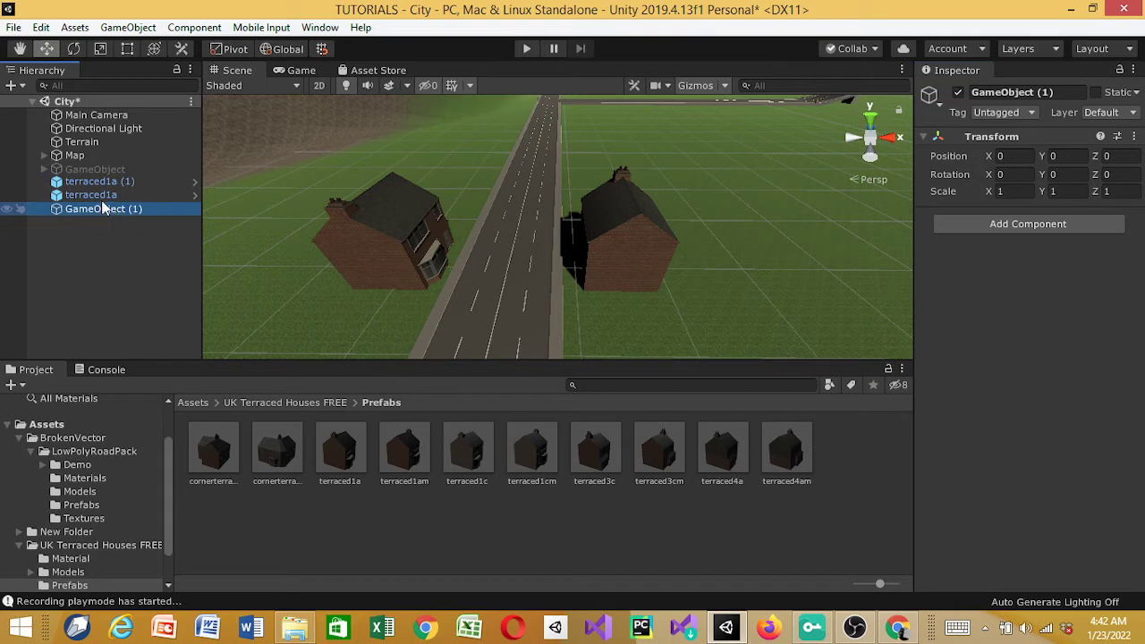
click(83, 183)
click(90, 217)
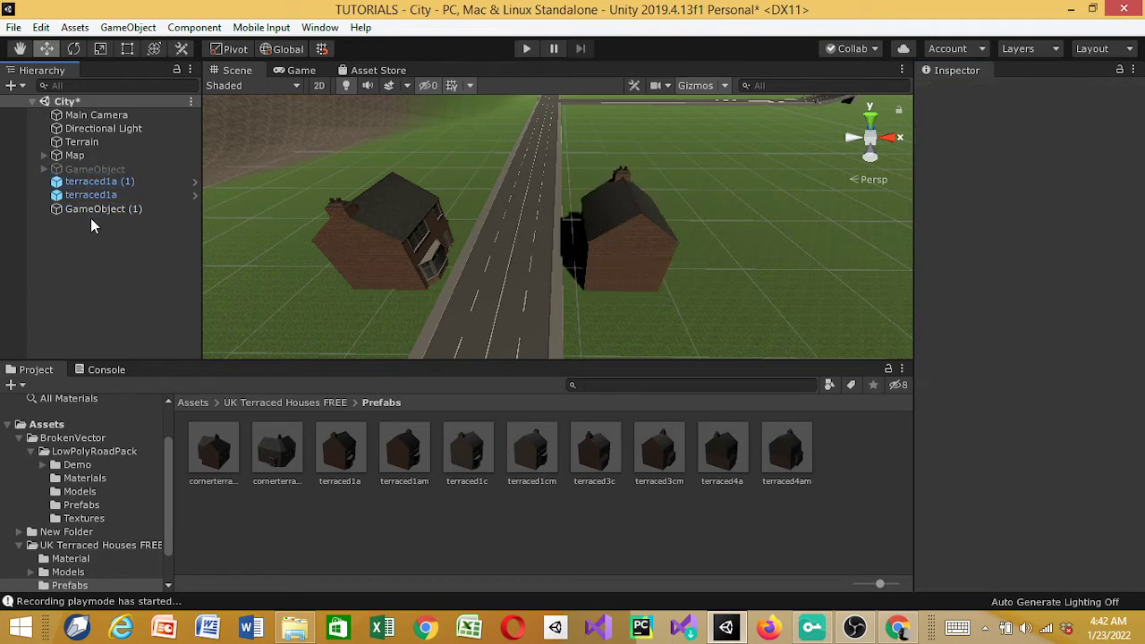
click(89, 209)
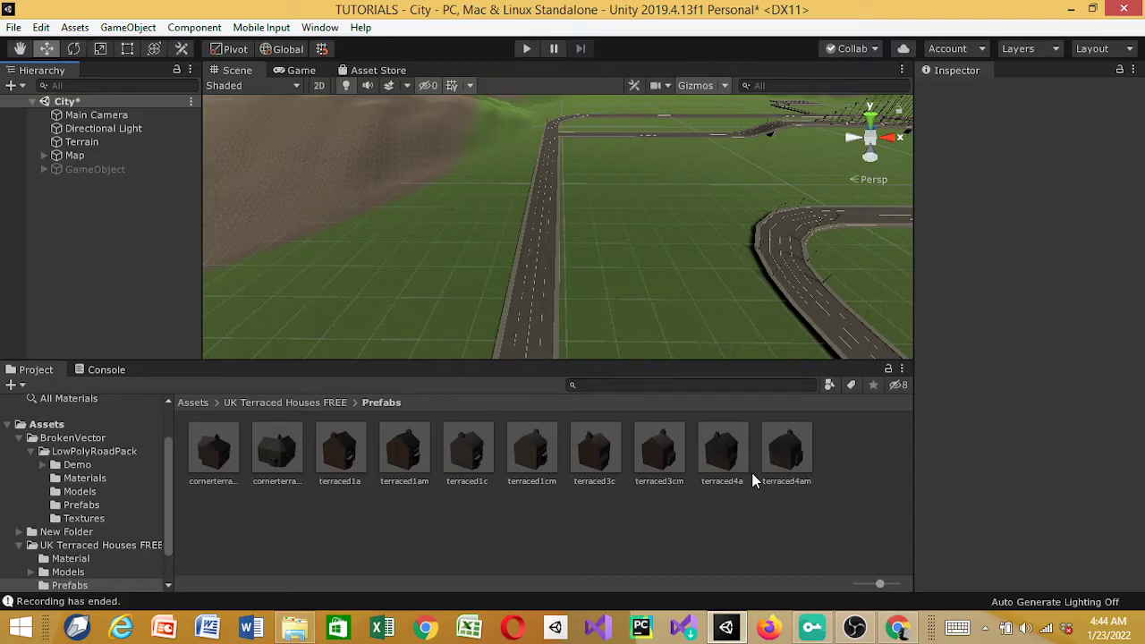
Undo the deletion of the Houses group so its terraced houses are back in the scene.
click(81, 169)
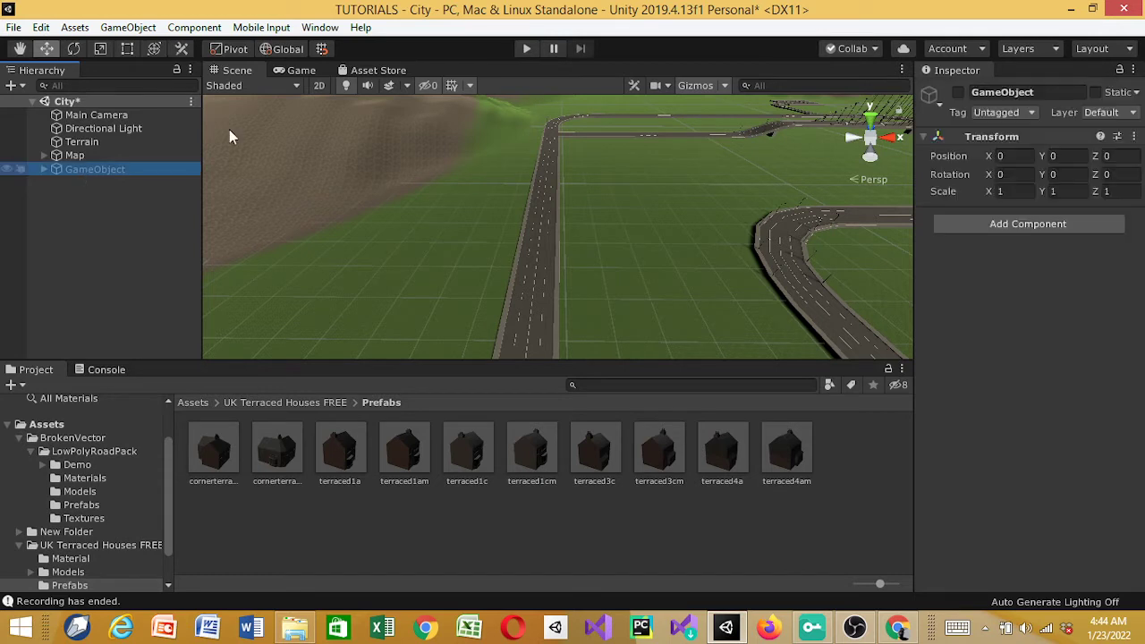
ctrl+click(152, 170)
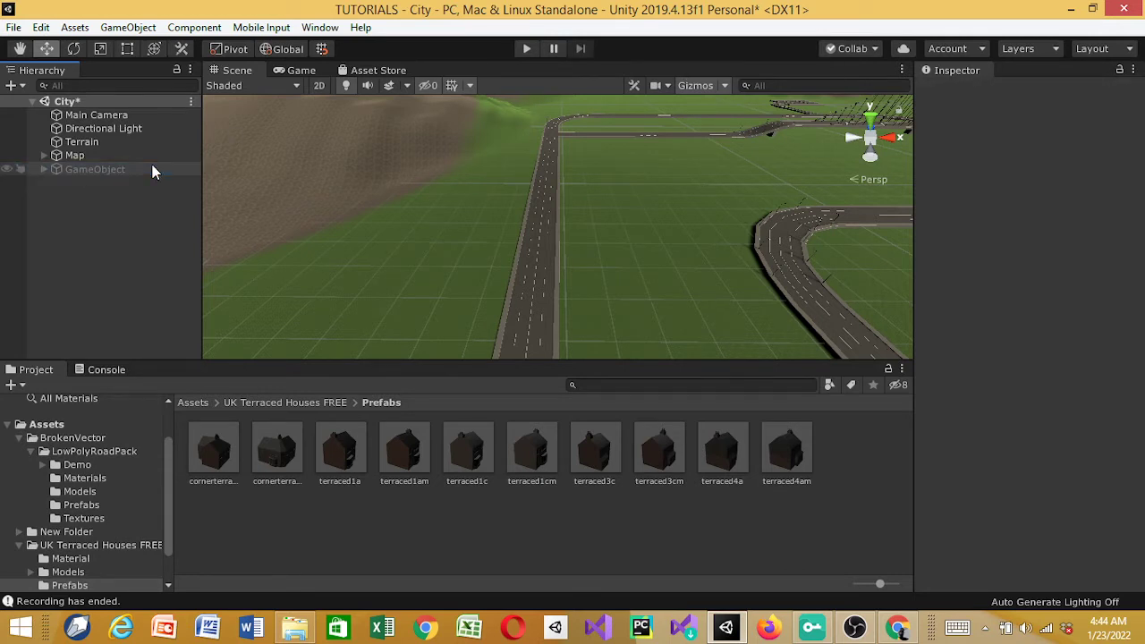
key(ctrl+z)
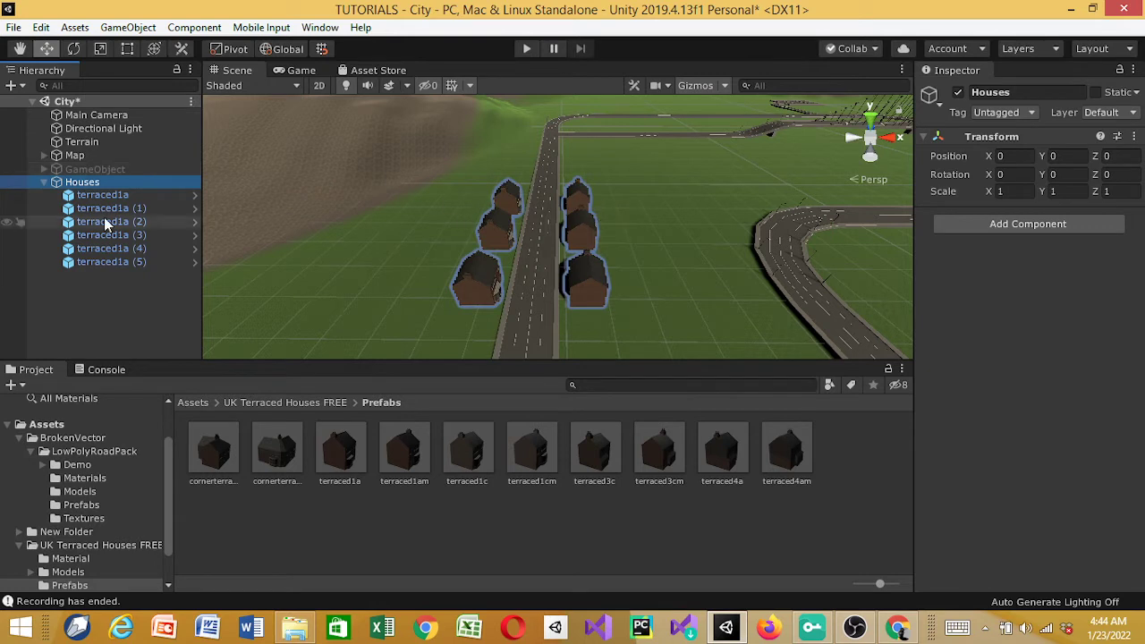
Duplicate the pair terraced1a (4) and (5) along the road to Z about 425.3, and duplicate that new pair again farther along.
click(121, 250)
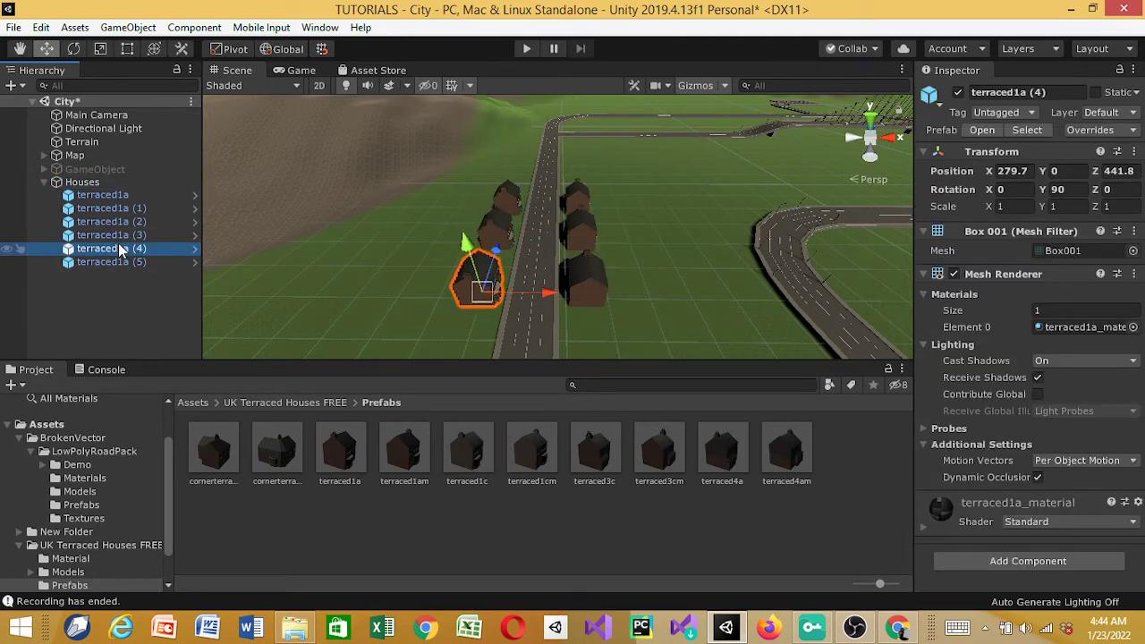
ctrl+click(121, 262)
key(ctrl+d)
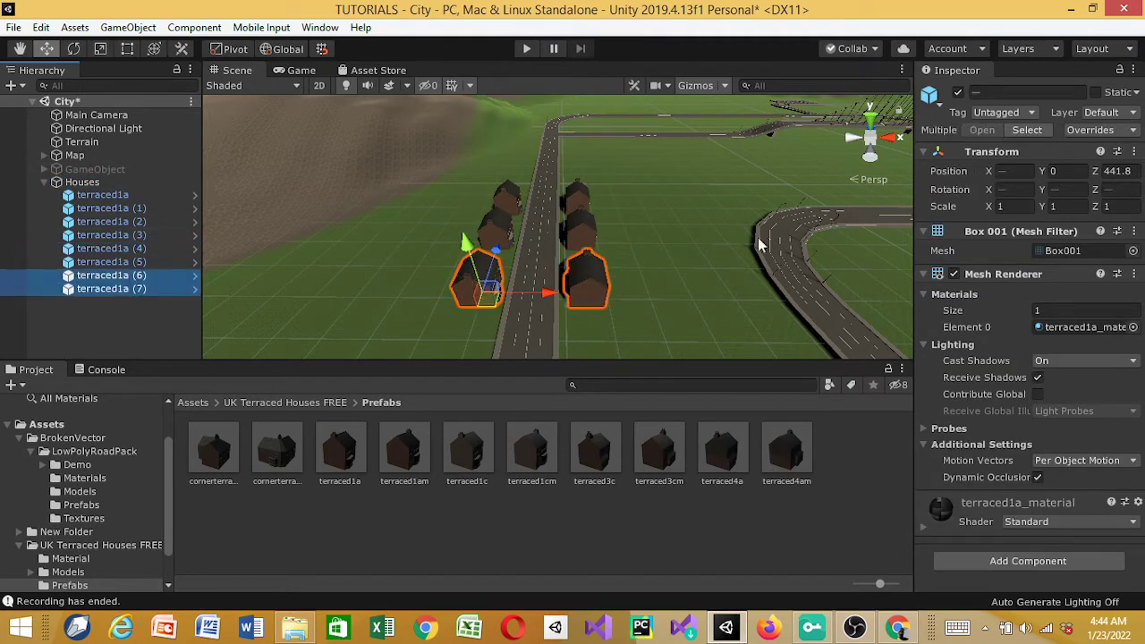
drag(495, 249, 493, 318)
scroll(442, 261, down, 5)
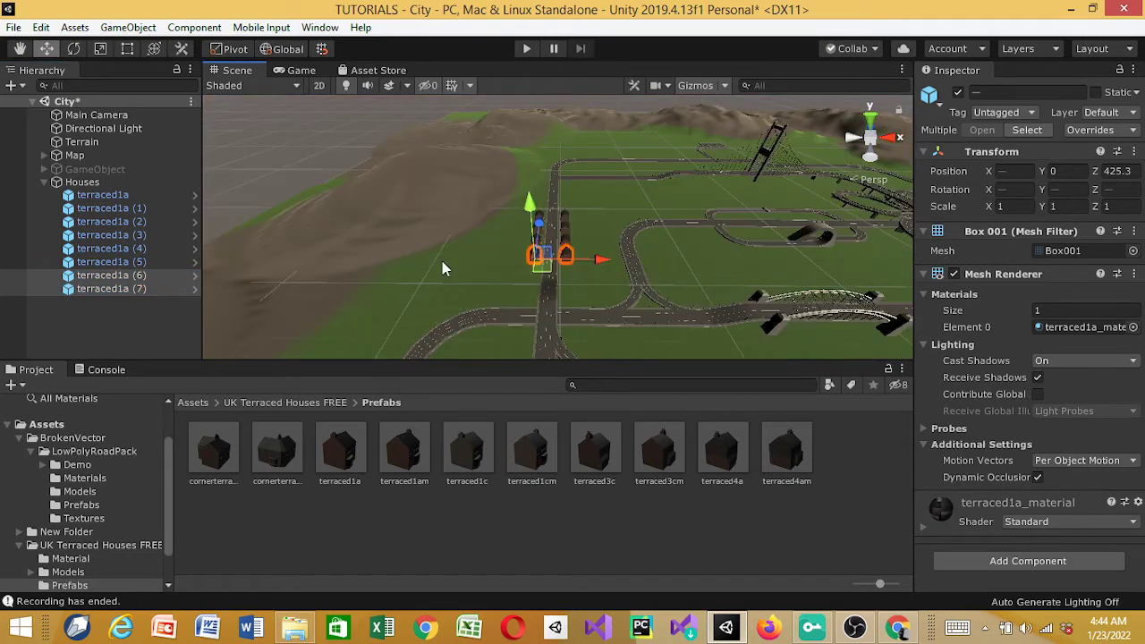
key(ctrl+d)
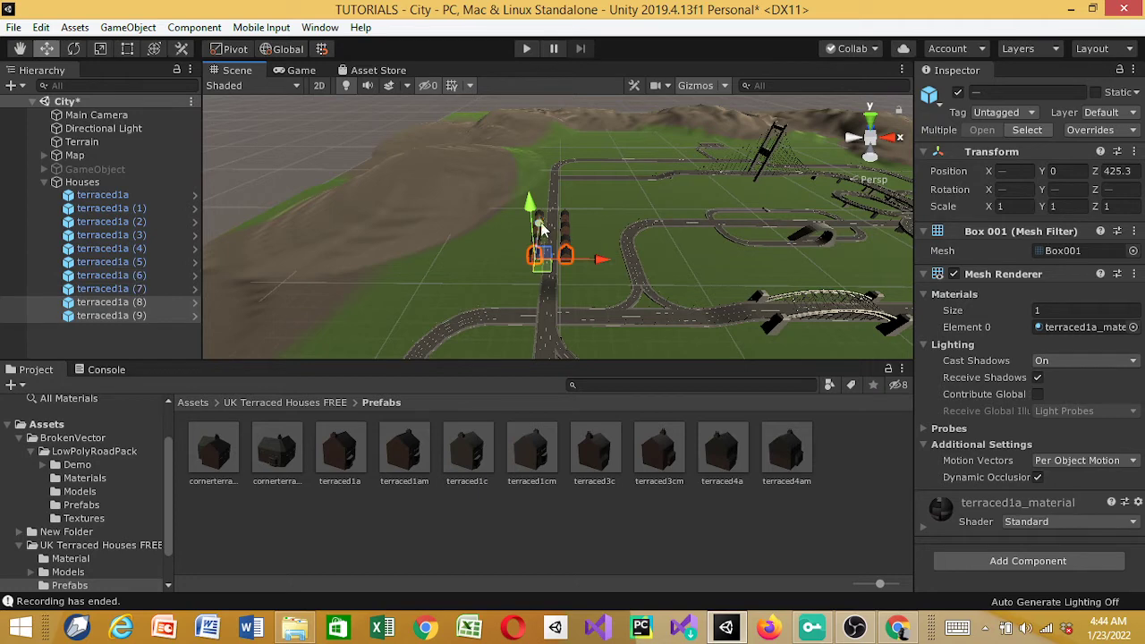
drag(538, 240, 533, 271)
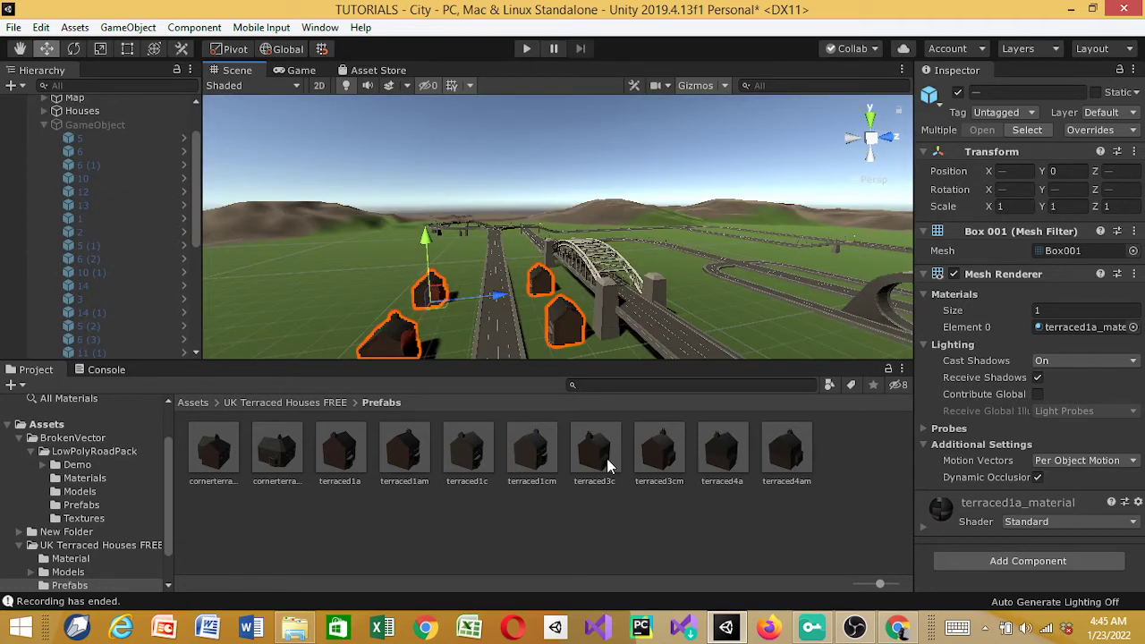
Collapse the disabled GameObject group in the Hierarchy and examine the rows of houses along the road.
key(f)
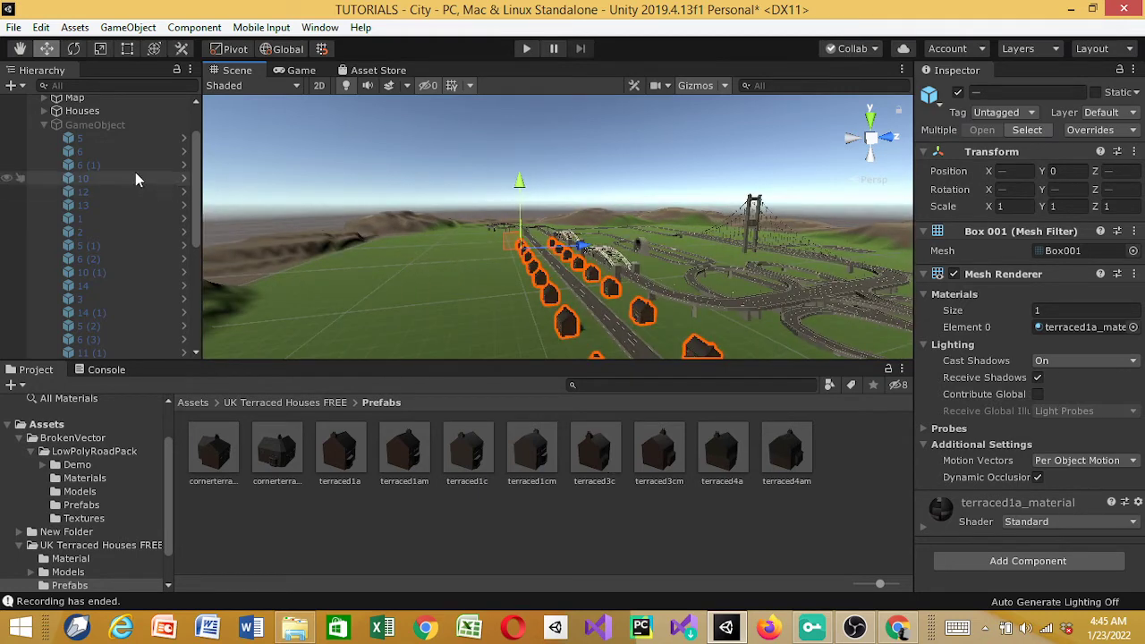
click(44, 125)
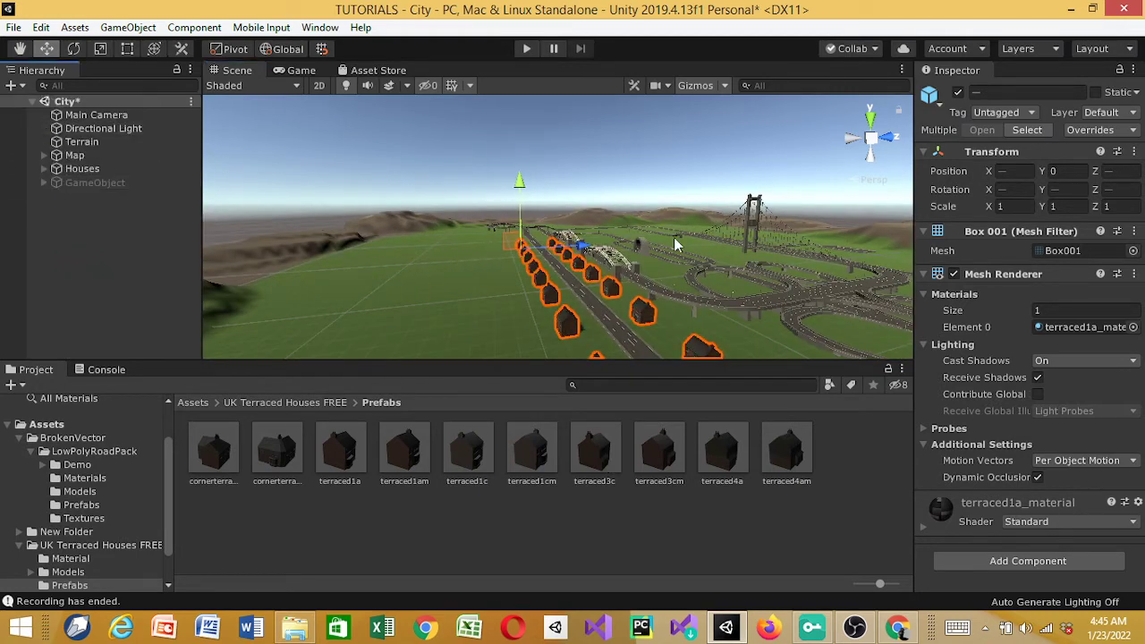
alt+drag(674, 237, 408, 306)
Collapse the BrokenVector folder and open the Buildings folder inside the WhiteCity prefabs.
click(46, 425)
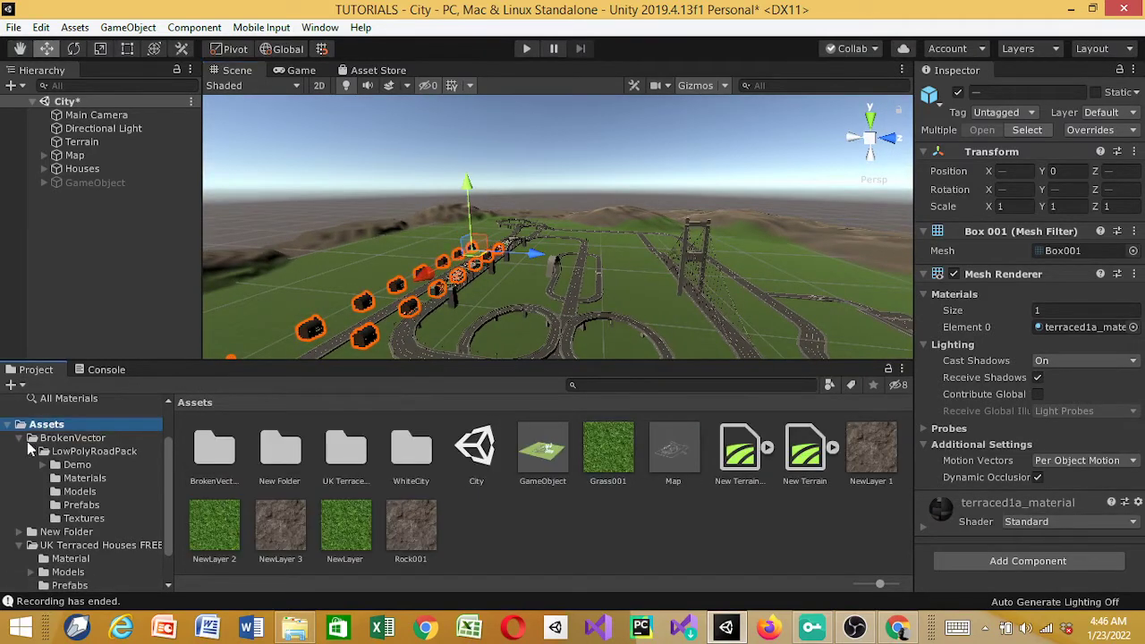
click(32, 464)
click(21, 438)
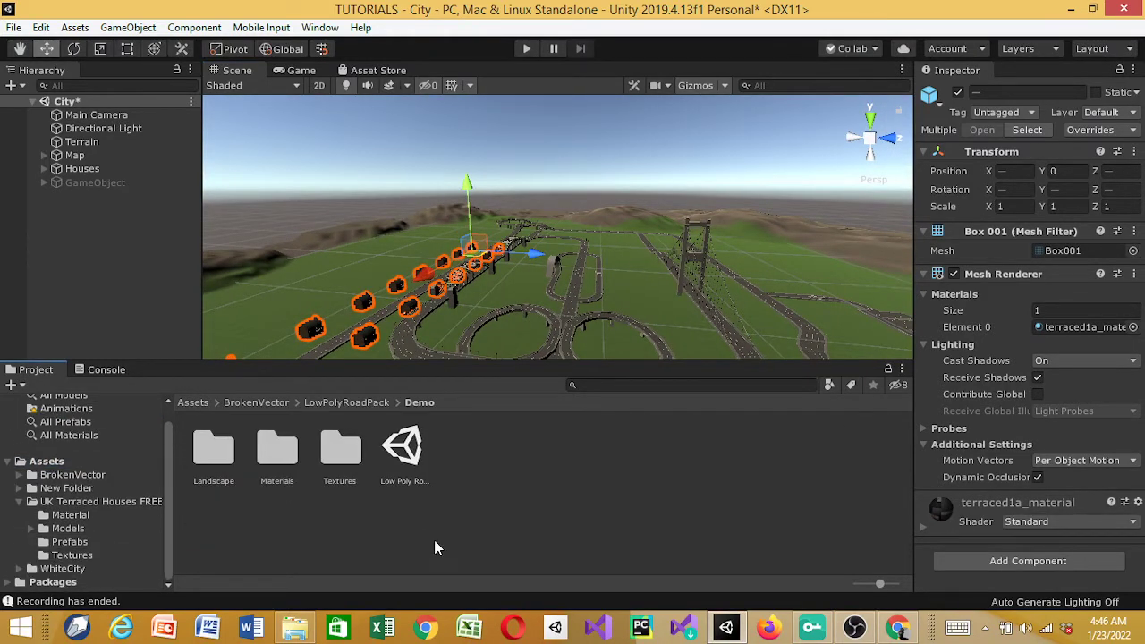
click(50, 465)
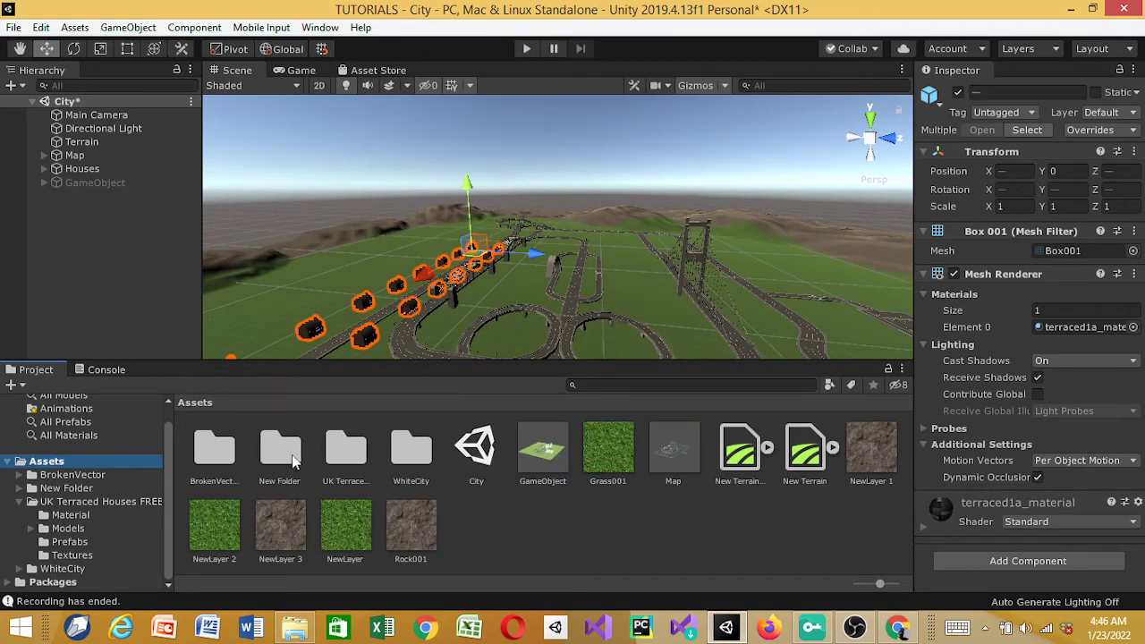
double_click(423, 471)
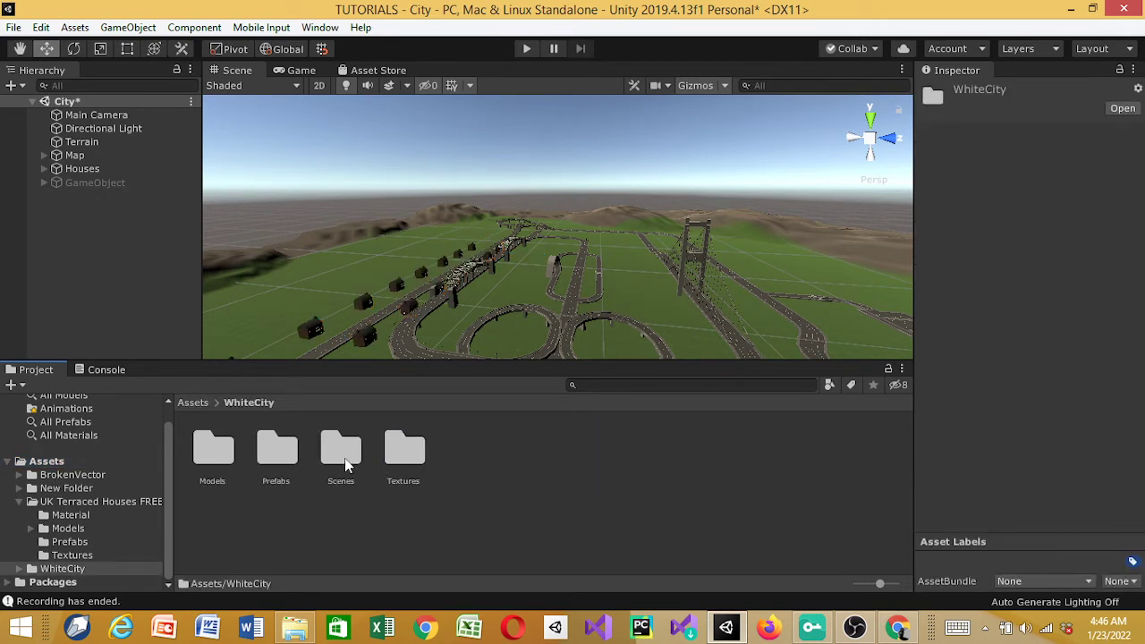
double_click(277, 452)
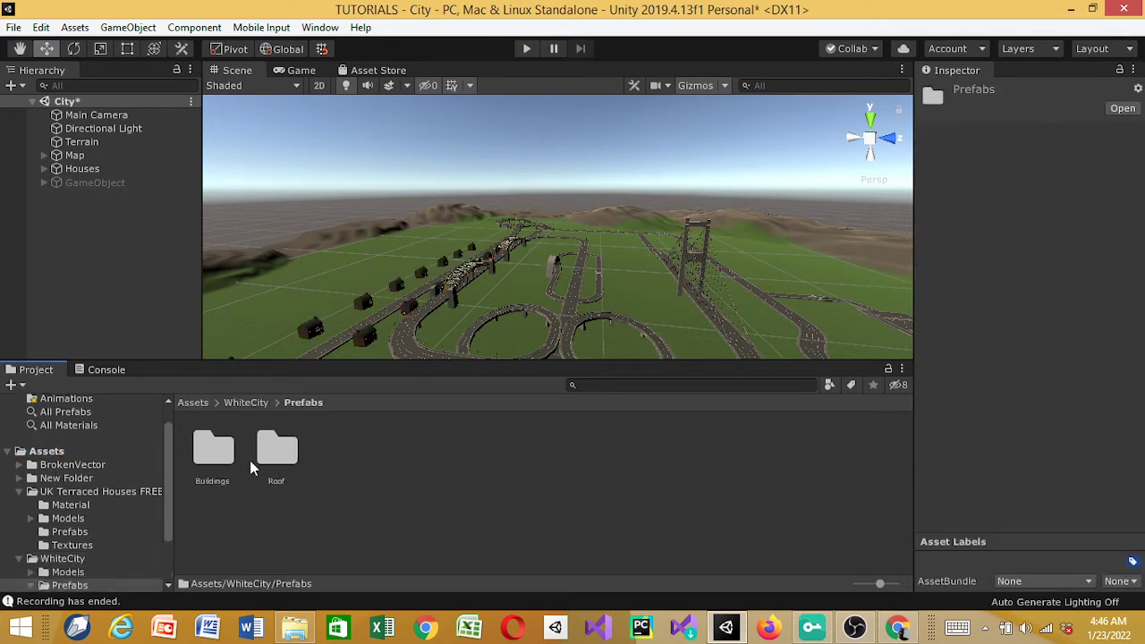
double_click(213, 450)
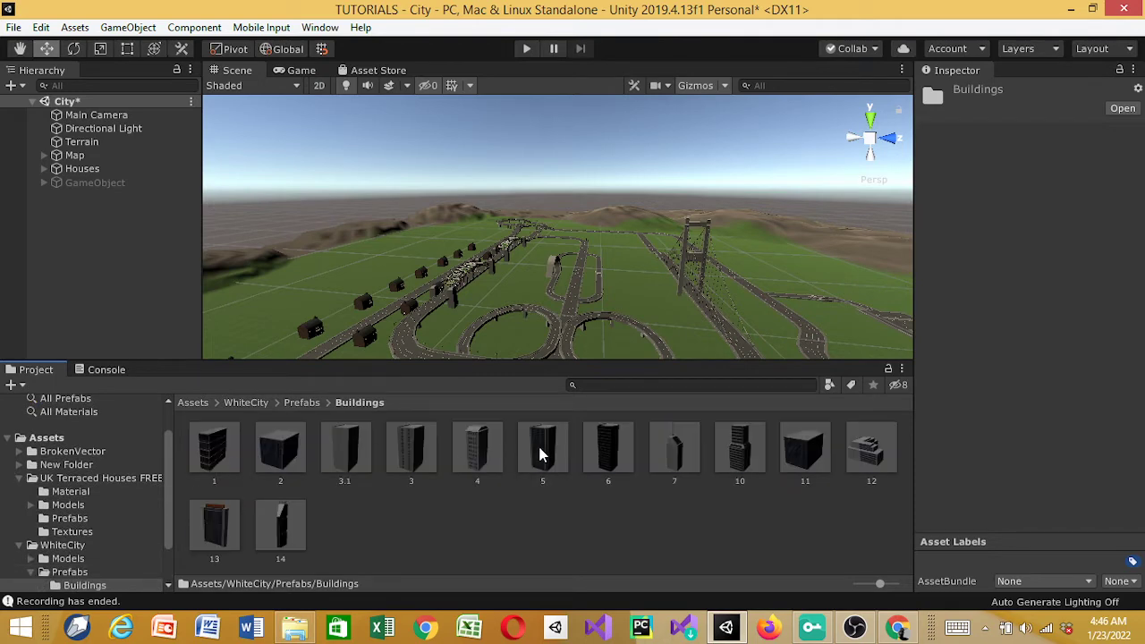
Place WhiteCity buildings 5 and 6 on the grass among the roads, lowering building 6 to Y 1.5.
drag(537, 443, 523, 269)
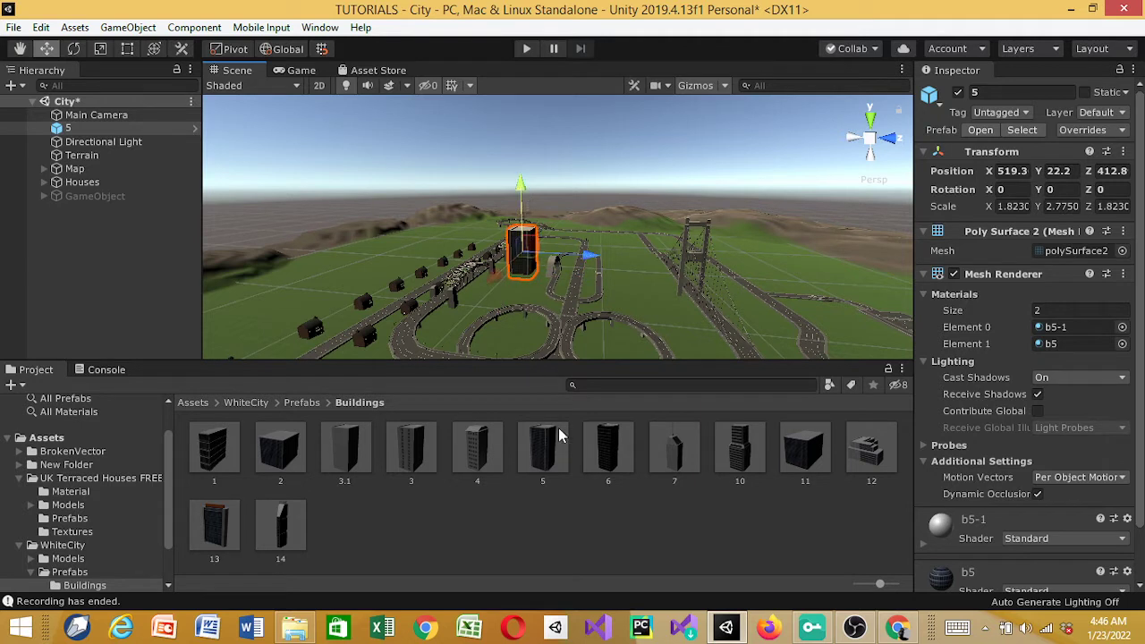
drag(614, 451, 643, 266)
drag(650, 177, 646, 204)
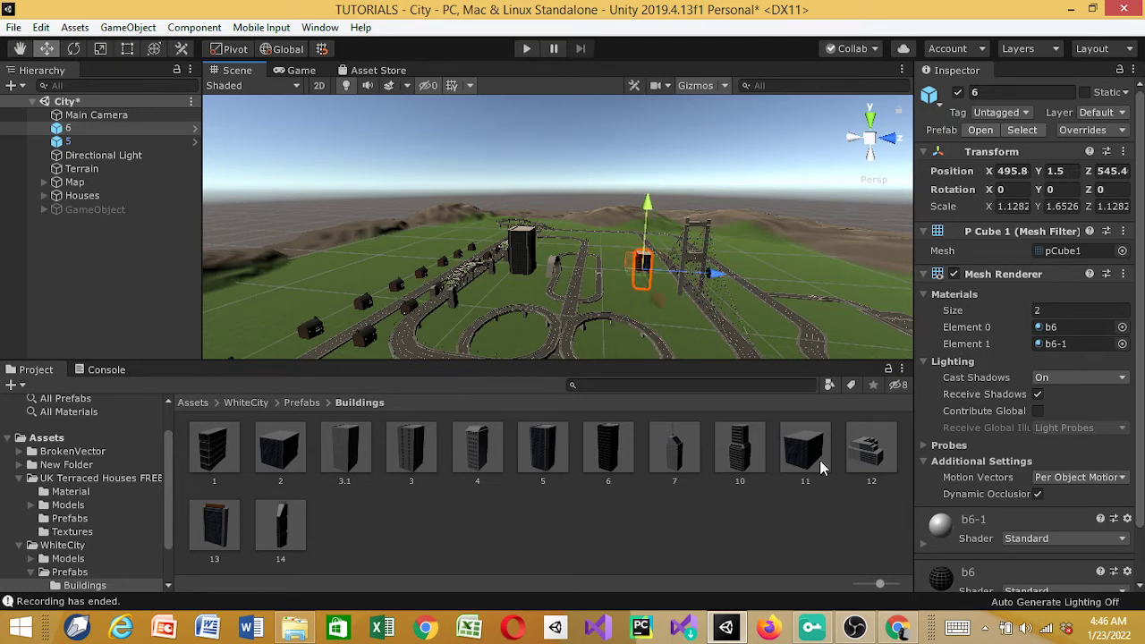
Place WhiteCity buildings 11, 10 and a second 11 on the grass among the roads, raising each above the ground, with 10 at Y 31.7.
click(789, 459)
drag(790, 458, 778, 277)
drag(788, 199, 787, 186)
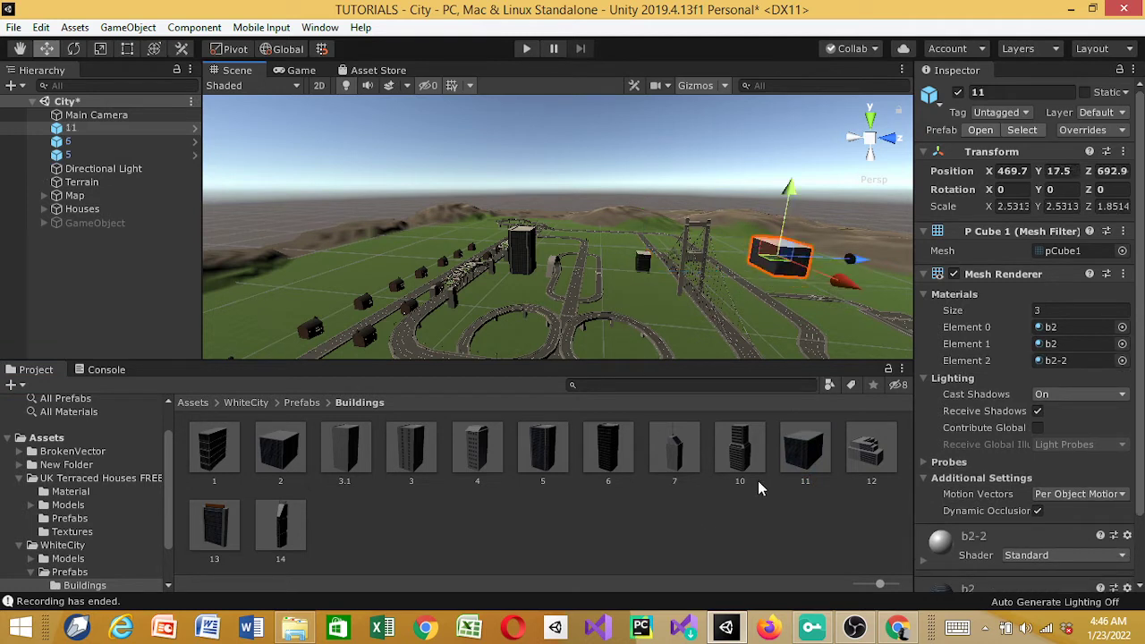
drag(739, 465, 671, 323)
drag(671, 253, 671, 215)
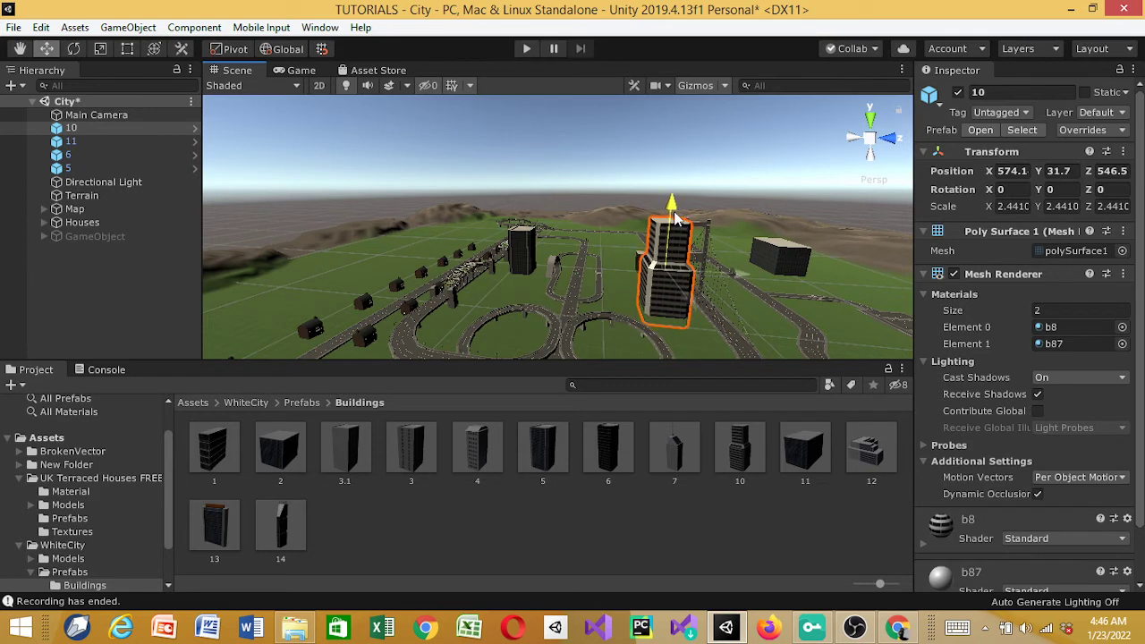
drag(816, 464, 505, 298)
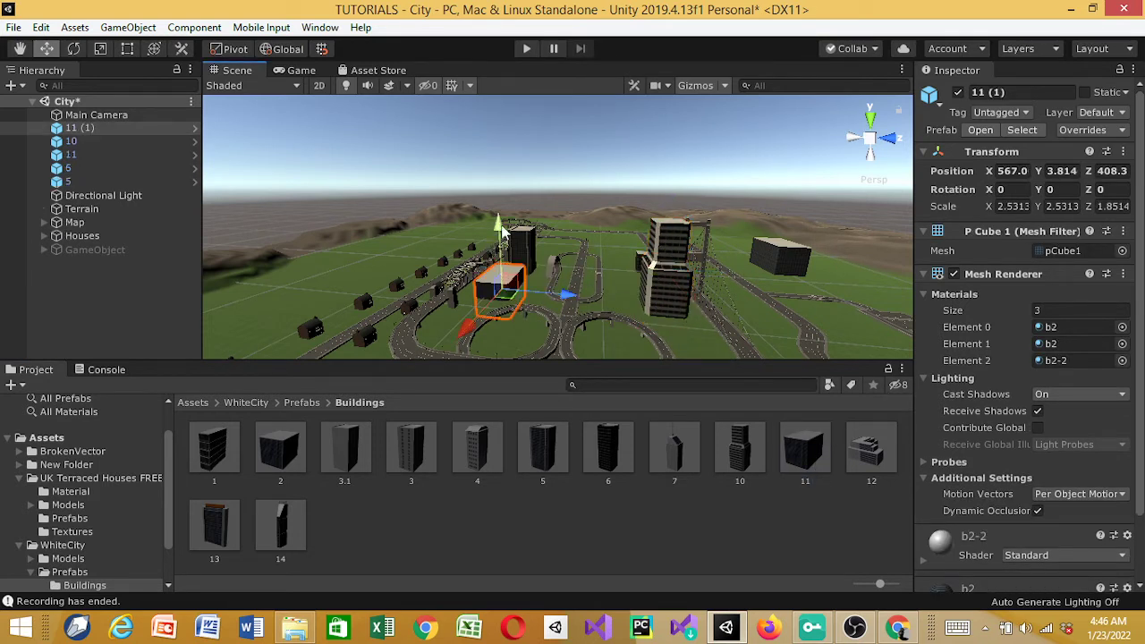
drag(502, 228, 506, 208)
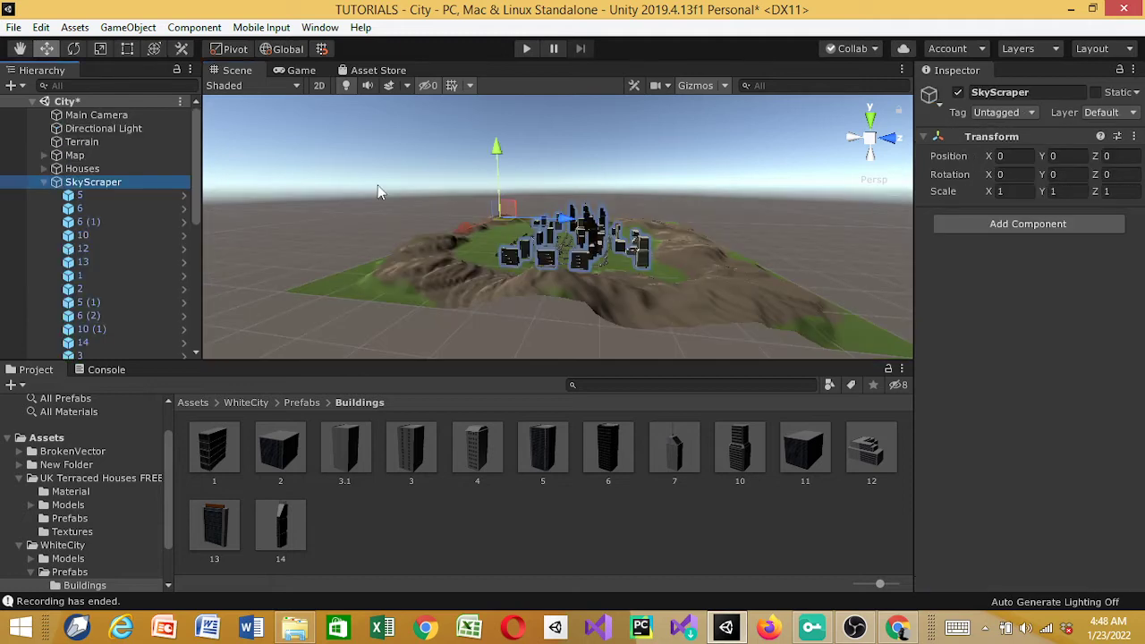
Collapse the SkyScraper group in the Hierarchy and the UK Terraced Houses FREE and WhiteCity folders in the Project.
alt+drag(379, 185, 565, 264)
scroll(683, 226, up, 3)
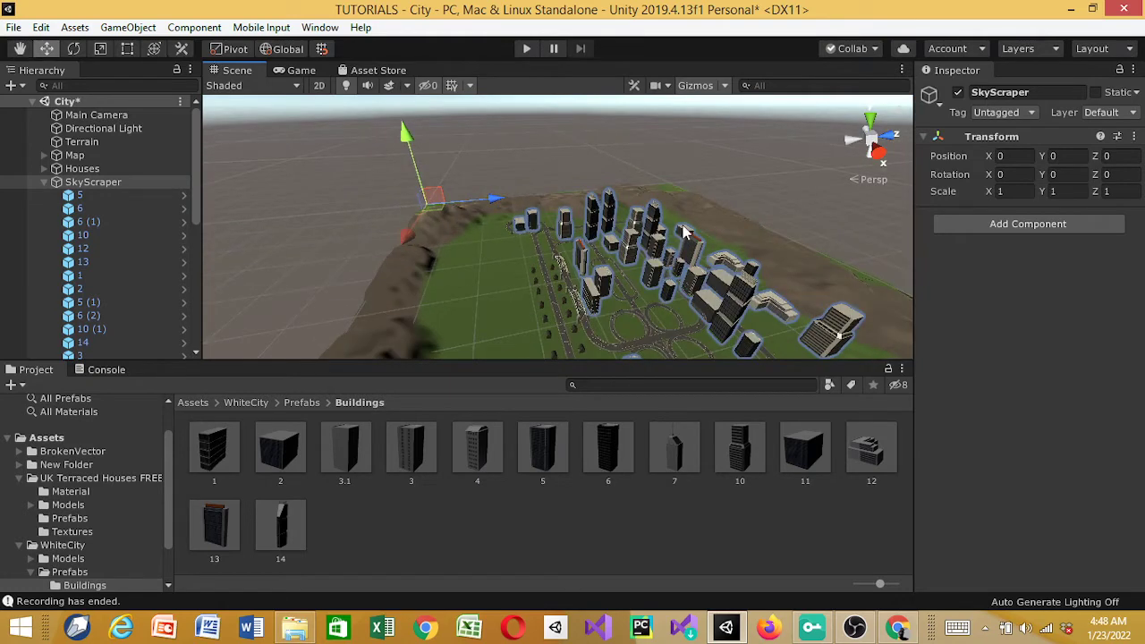
key(Right)
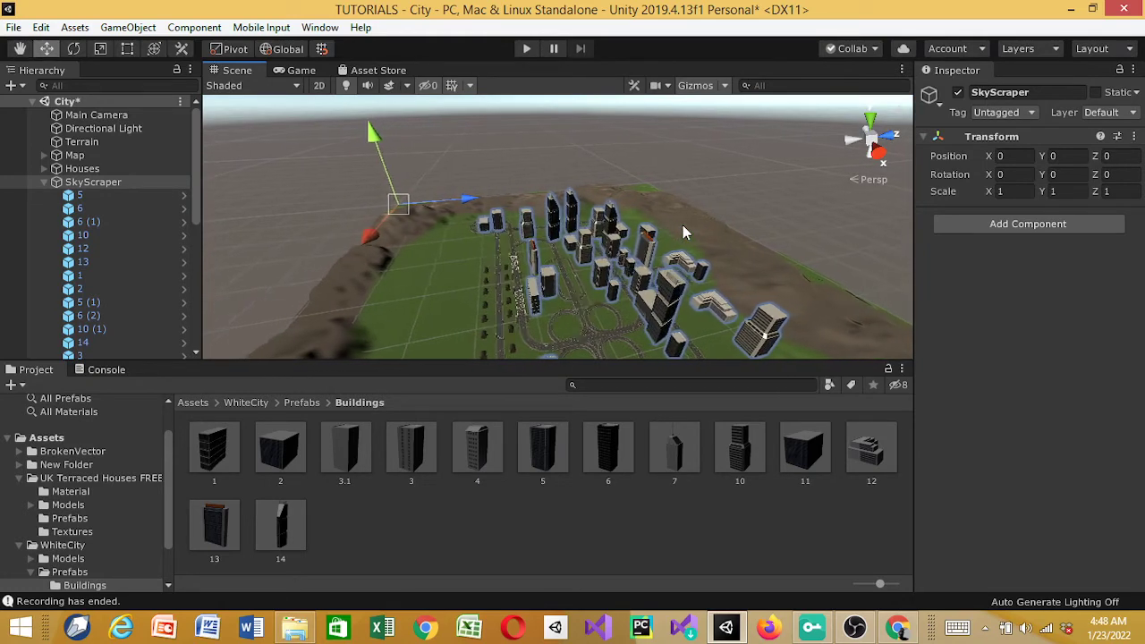
key(Right)
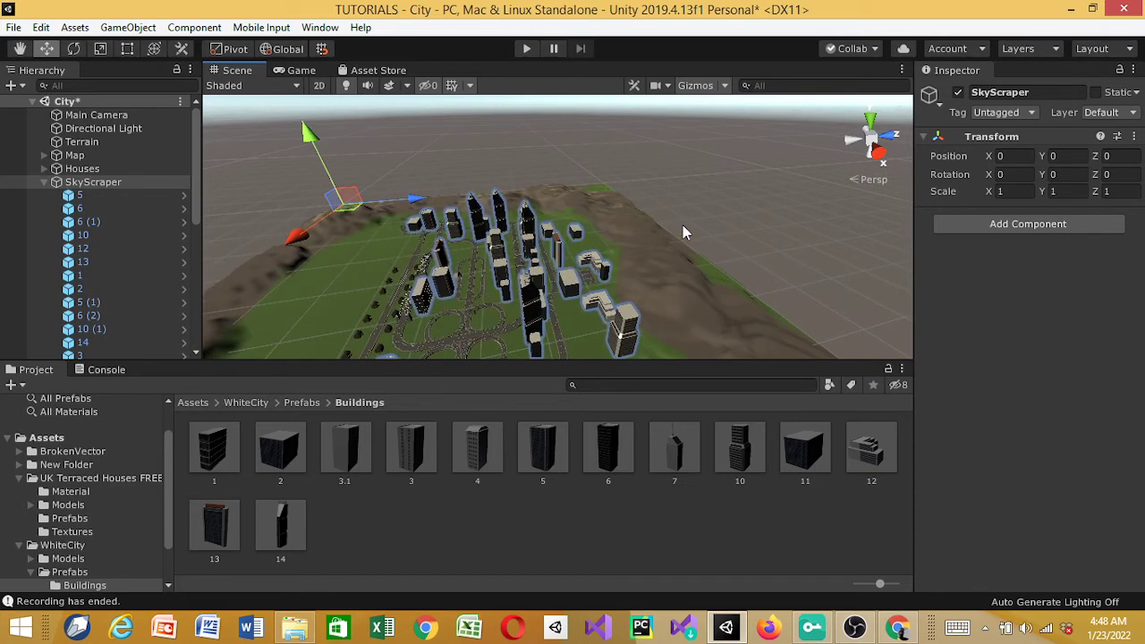
click(44, 183)
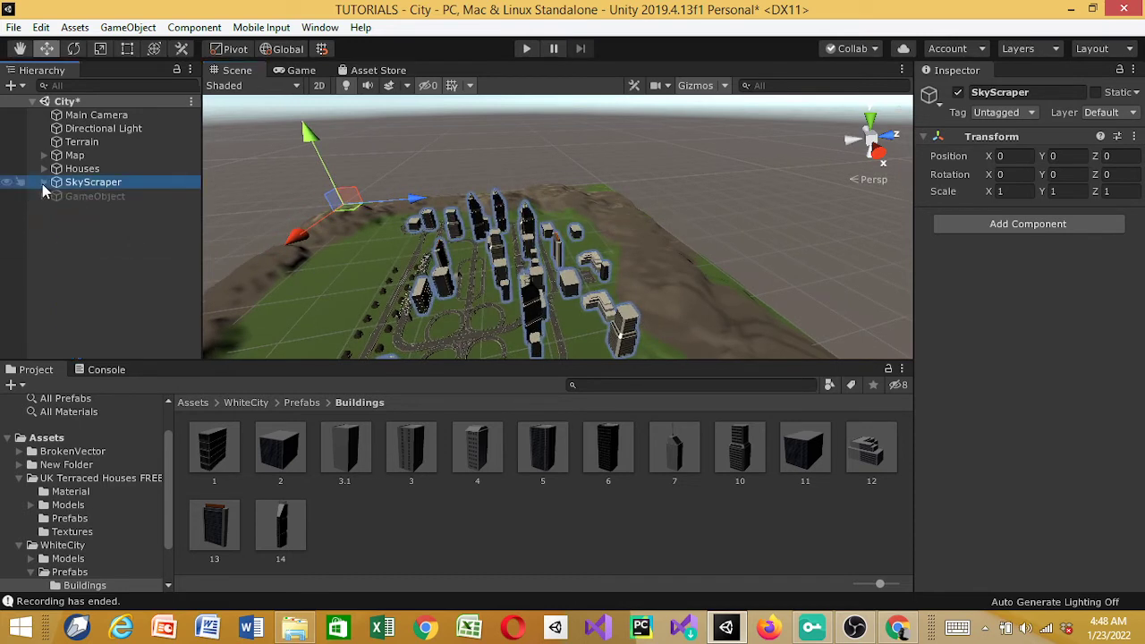
click(20, 477)
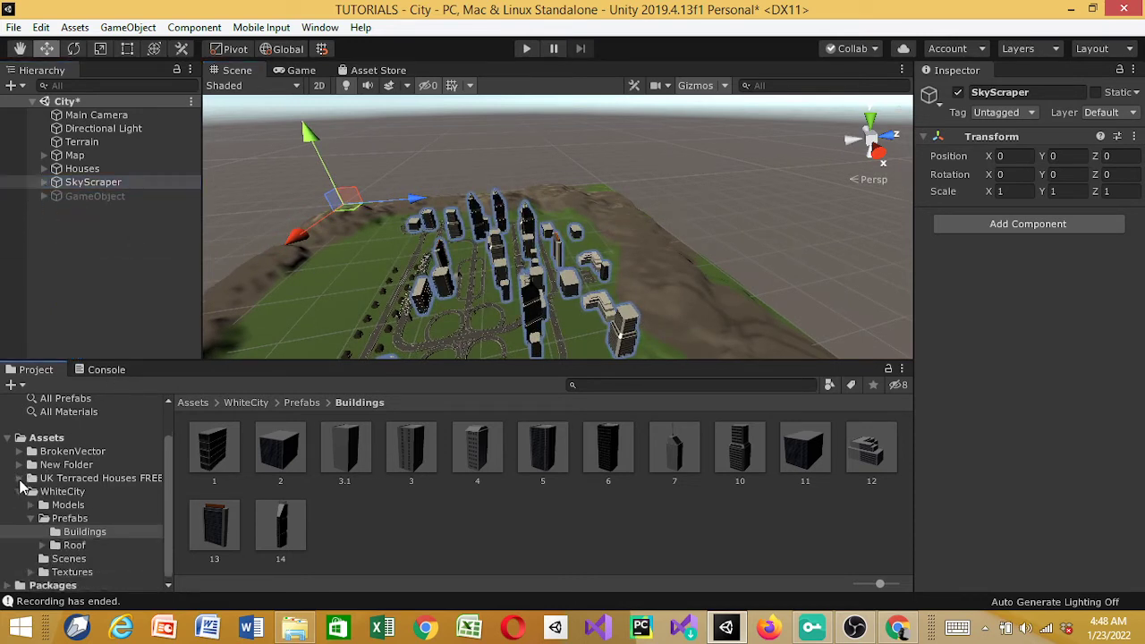
click(19, 491)
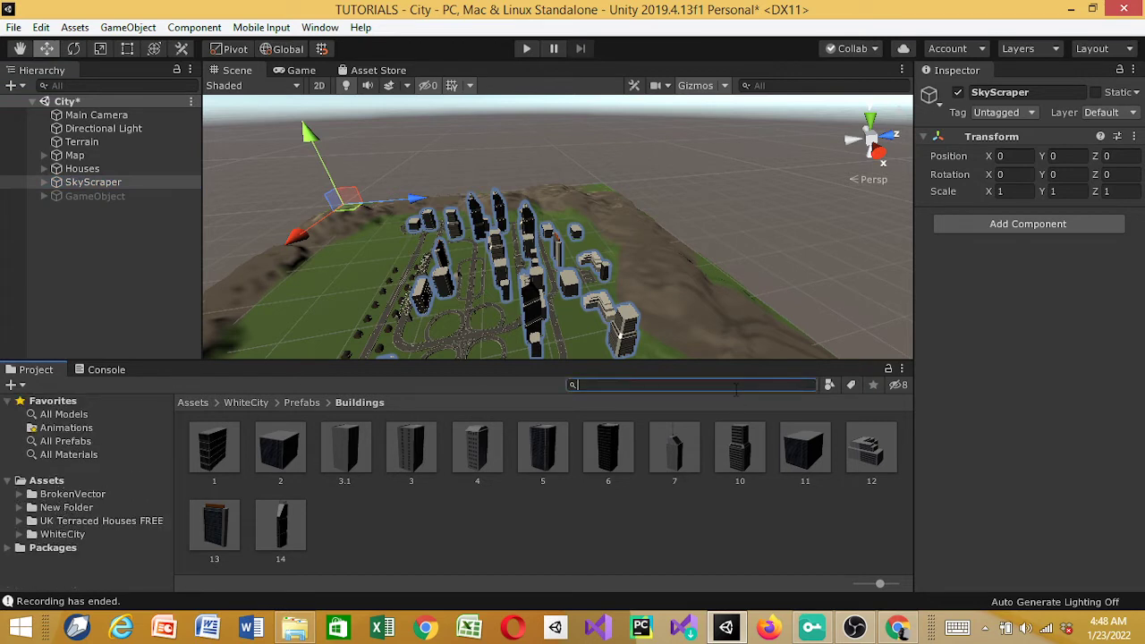
Search the project assets for "standard" and frame the Main Camera on the road in the Scene view.
text(standard)
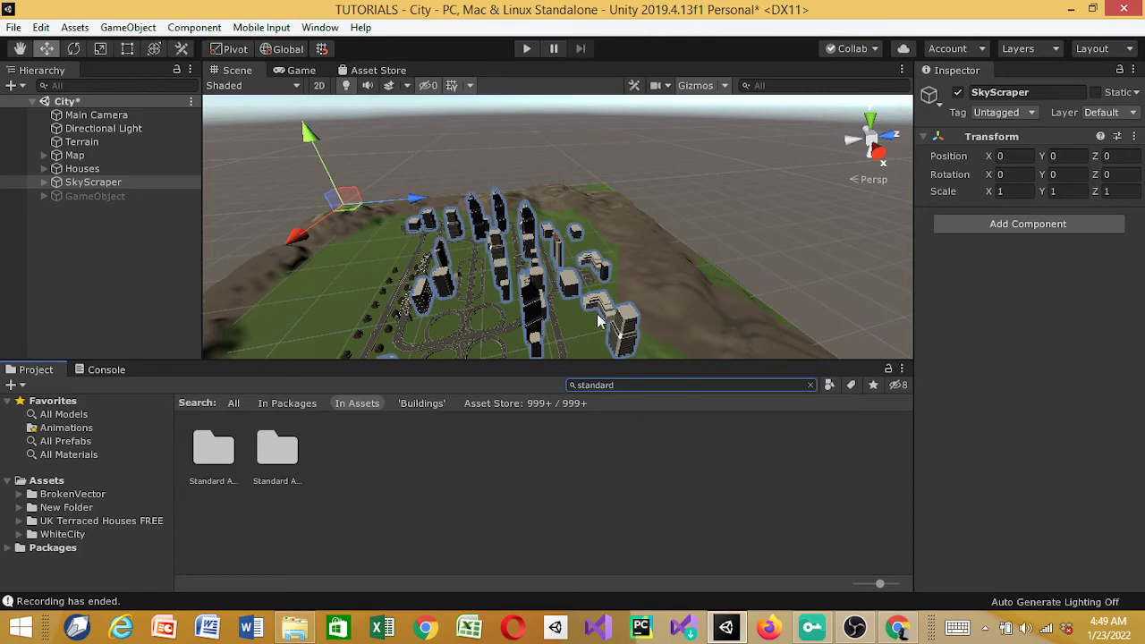
scroll(581, 313, up, 5)
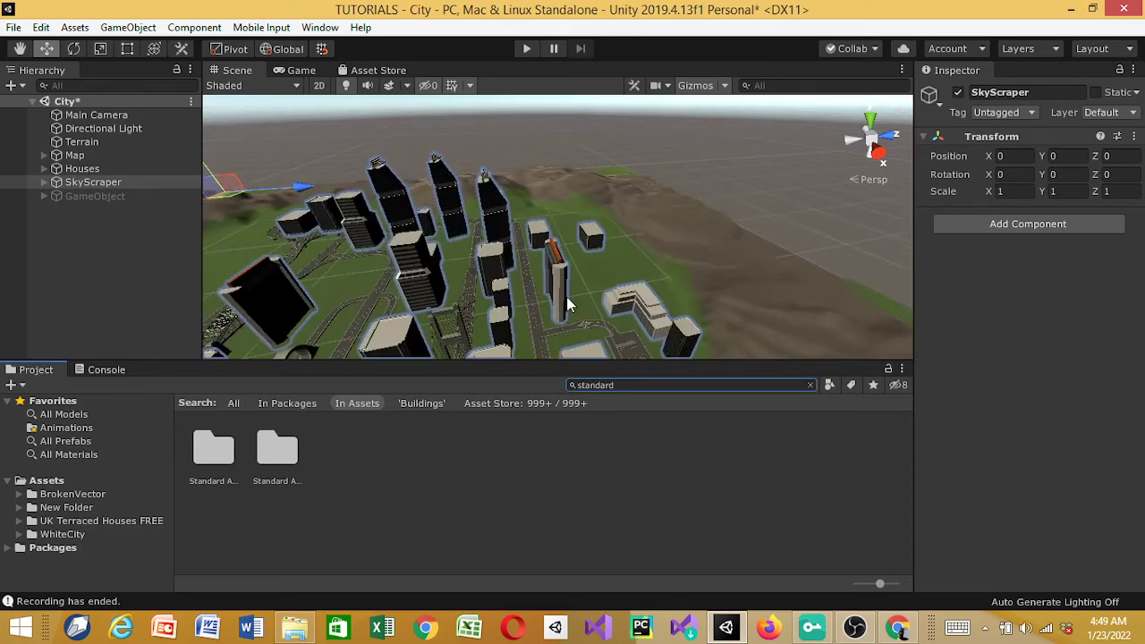
click(80, 117)
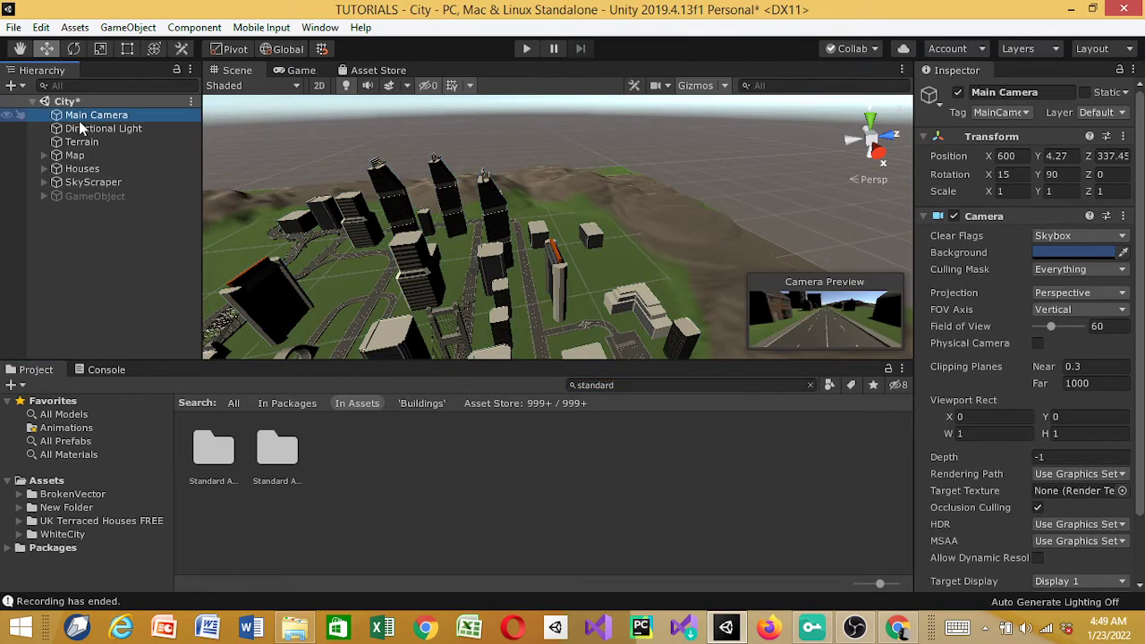
key(f)
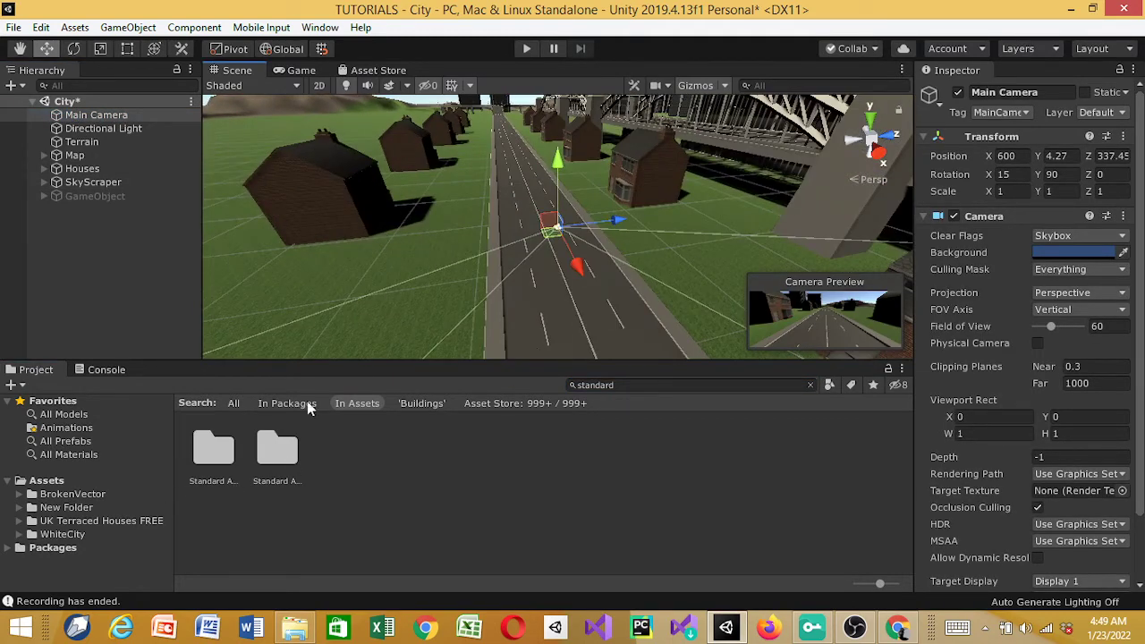
double_click(213, 452)
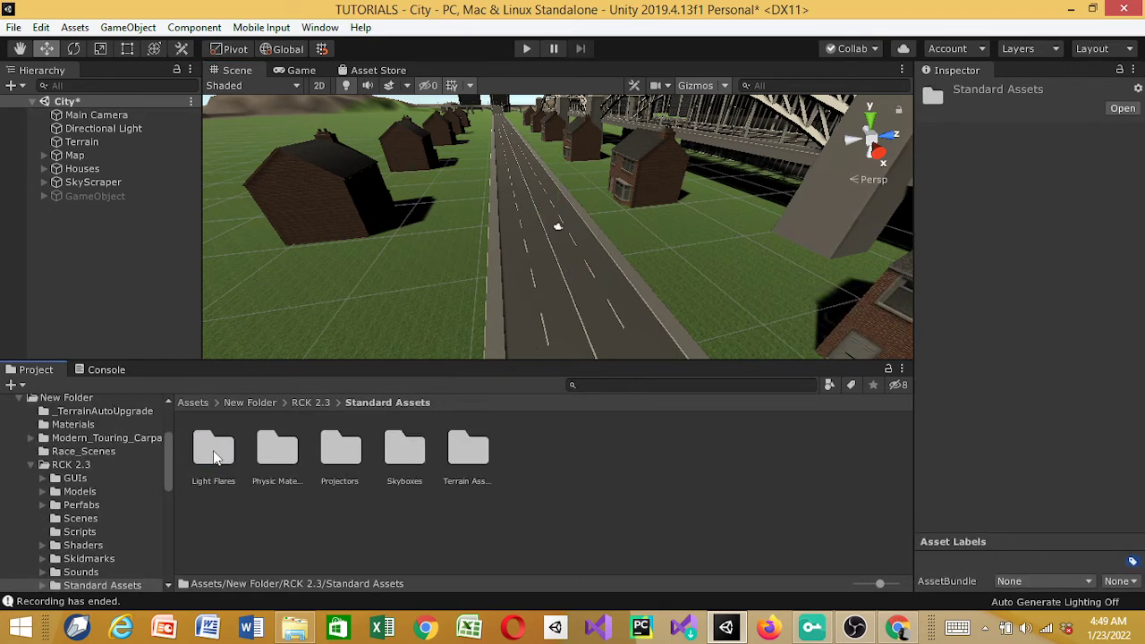
click(19, 399)
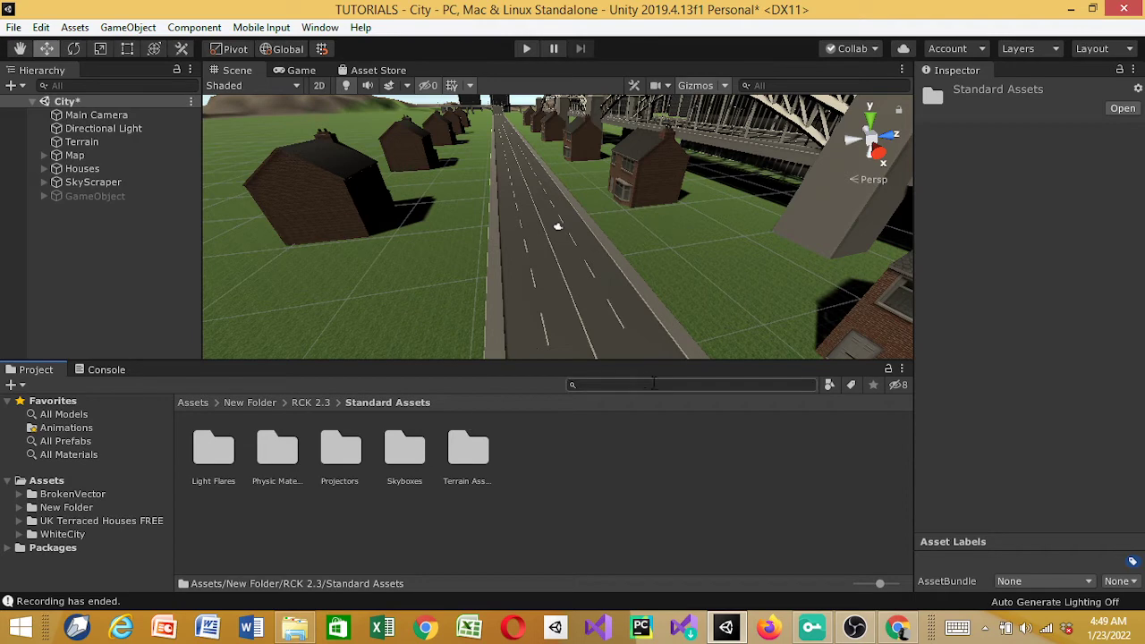
click(271, 403)
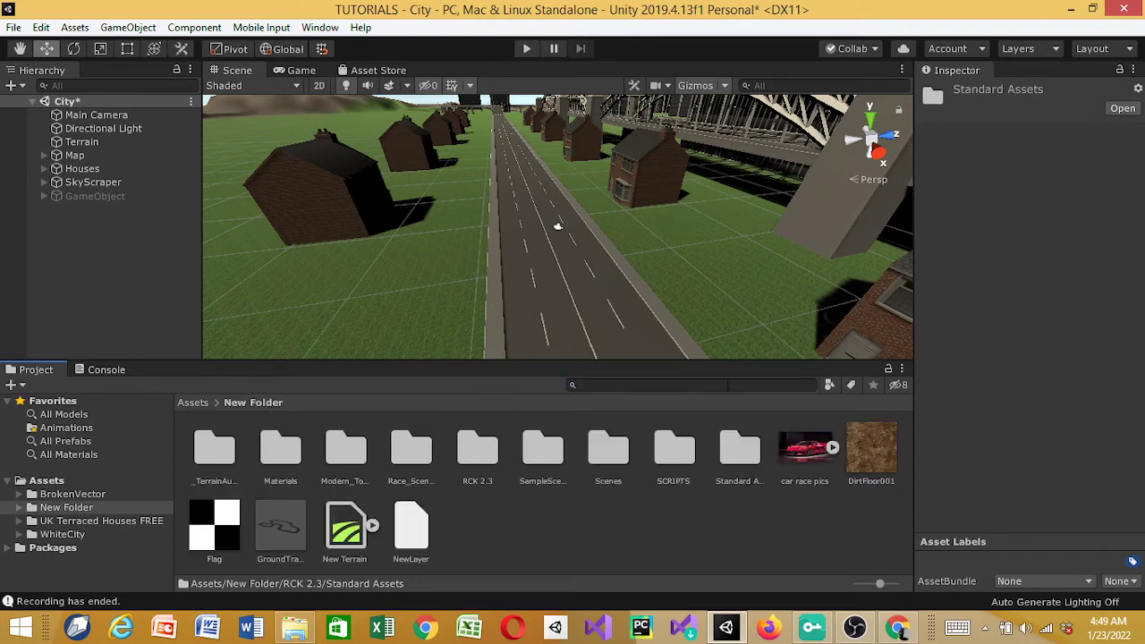
Search the assets for "standar" and open the Vehicles > Car > Prefabs folder inside New Folder's Standard Assets.
click(735, 382)
text(sta)
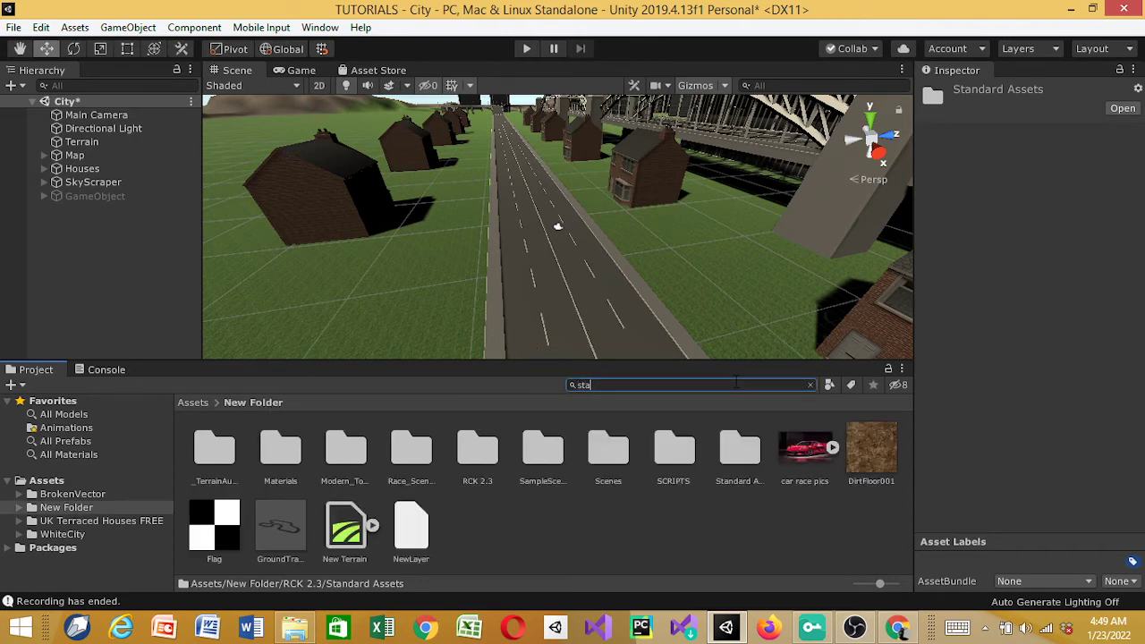
text(ndar)
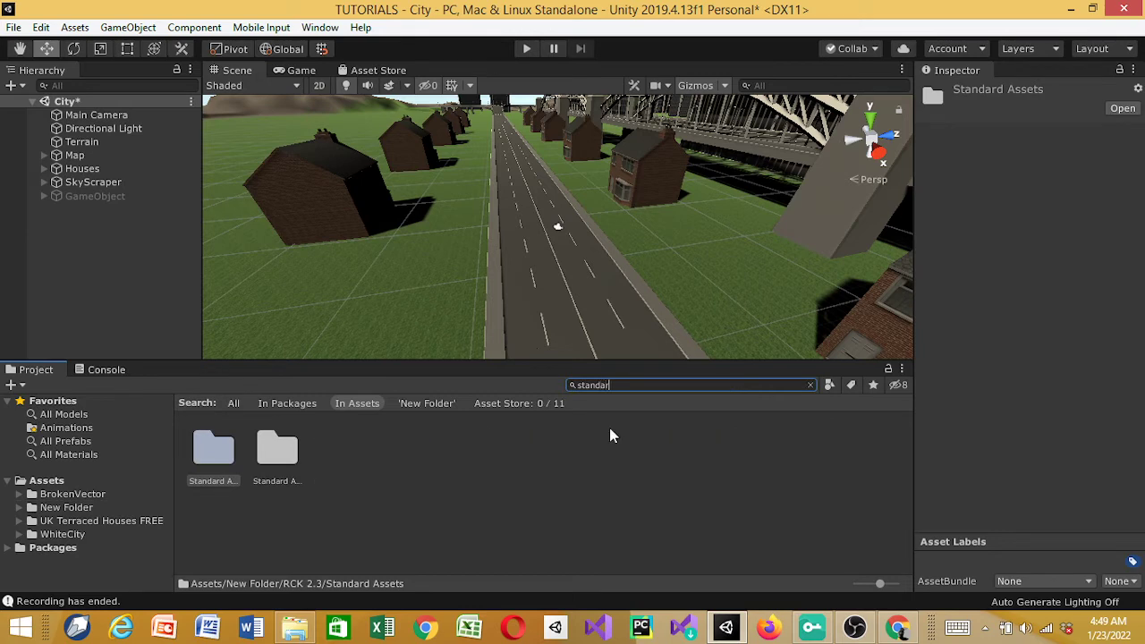
double_click(290, 456)
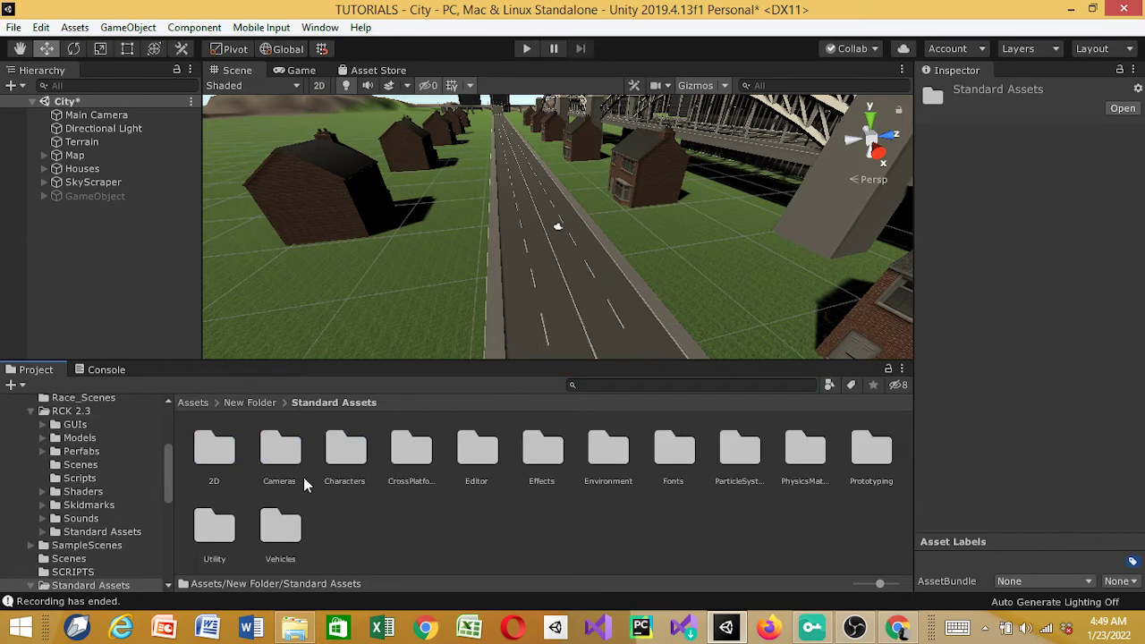
double_click(280, 532)
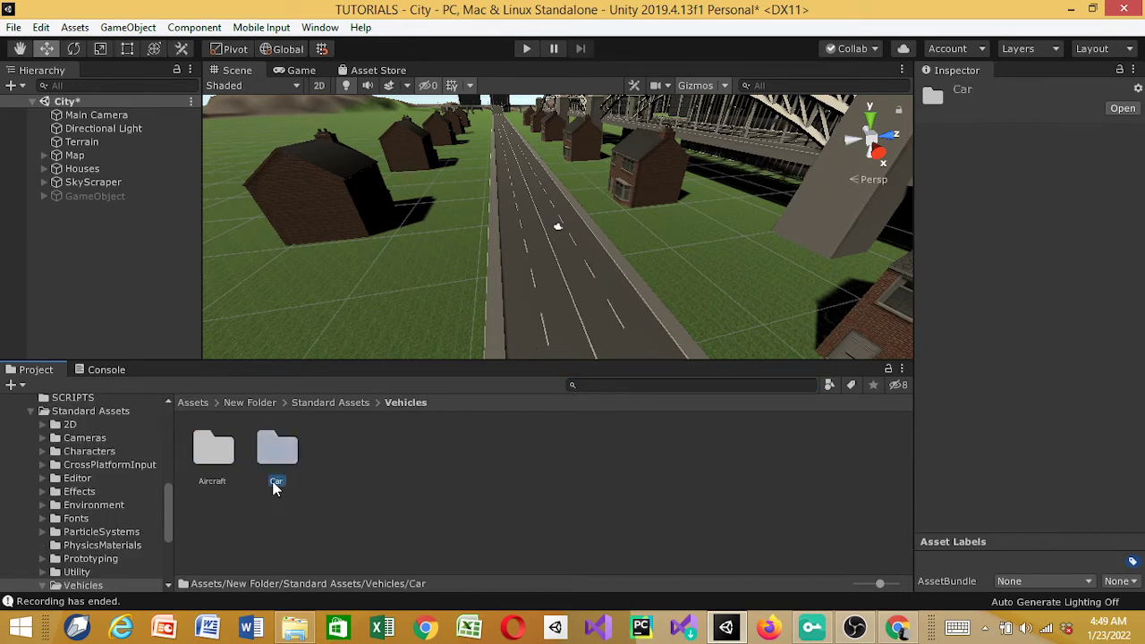
double_click(277, 452)
double_click(408, 465)
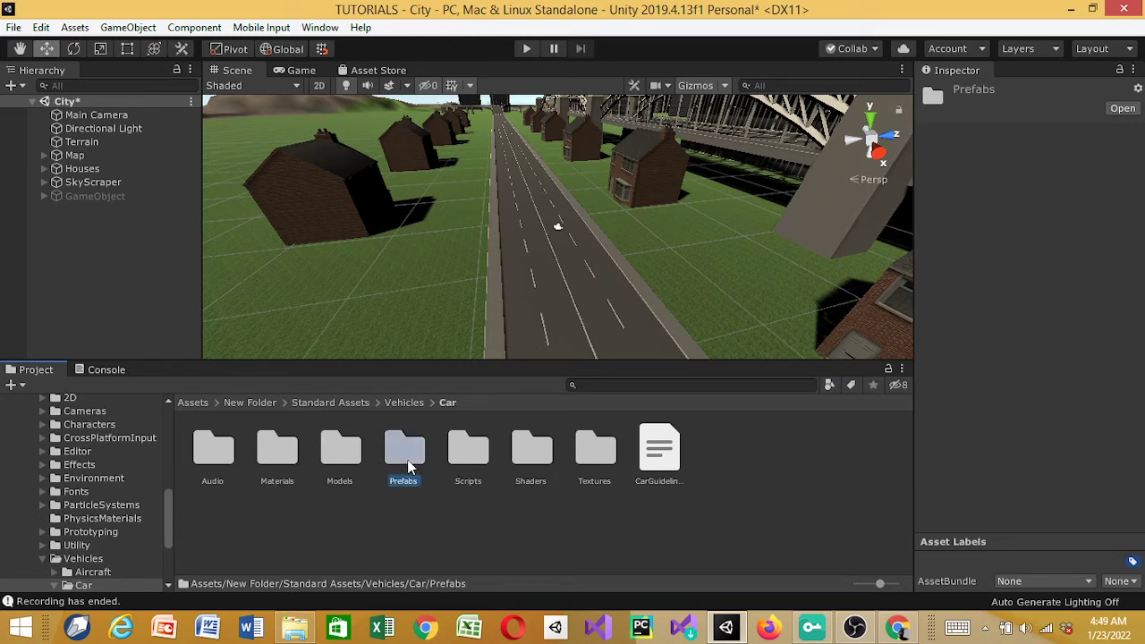
Place the Car prefab on the road near the Main Camera and set its Y rotation to 90.
drag(225, 442, 580, 272)
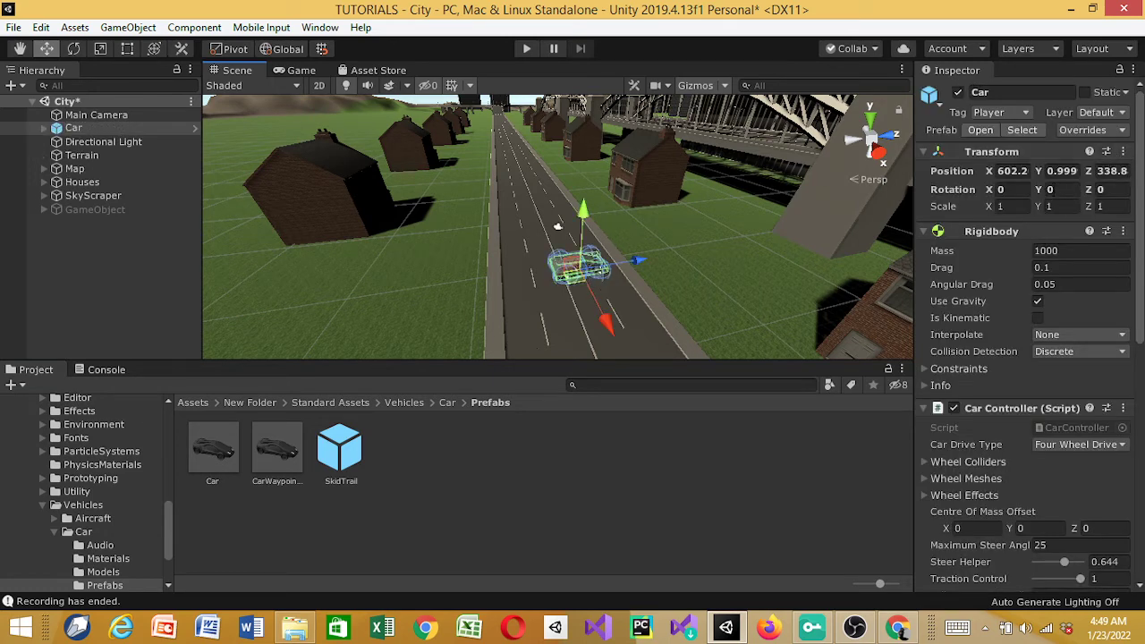
click(1063, 190)
text(180)
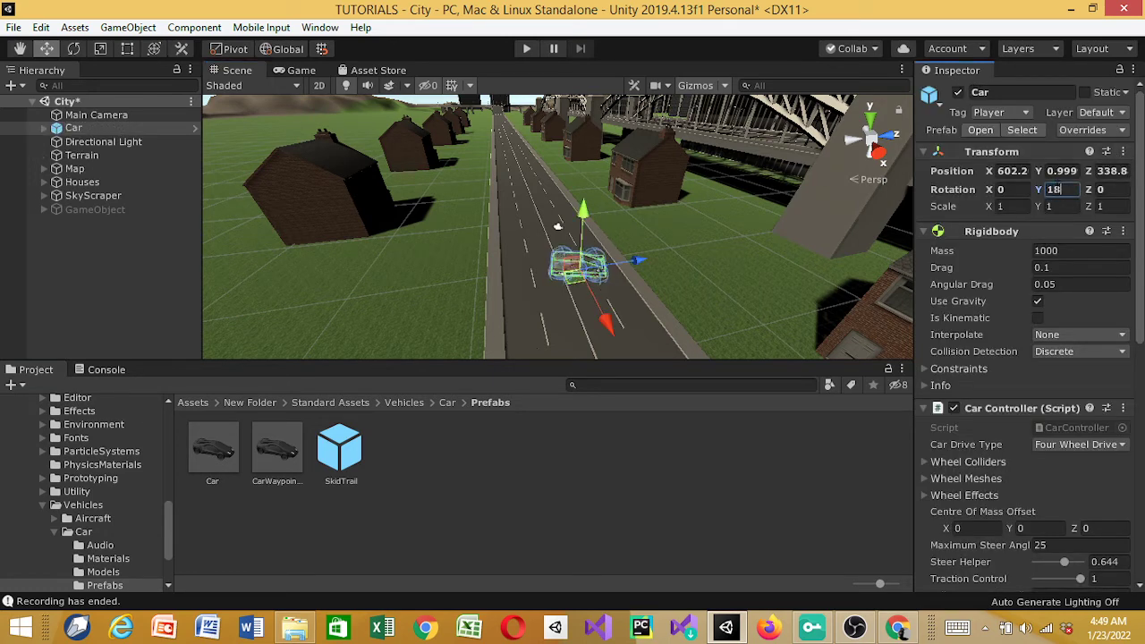
key(BackSpace)
key(BackSpace)
key(BackSpace)
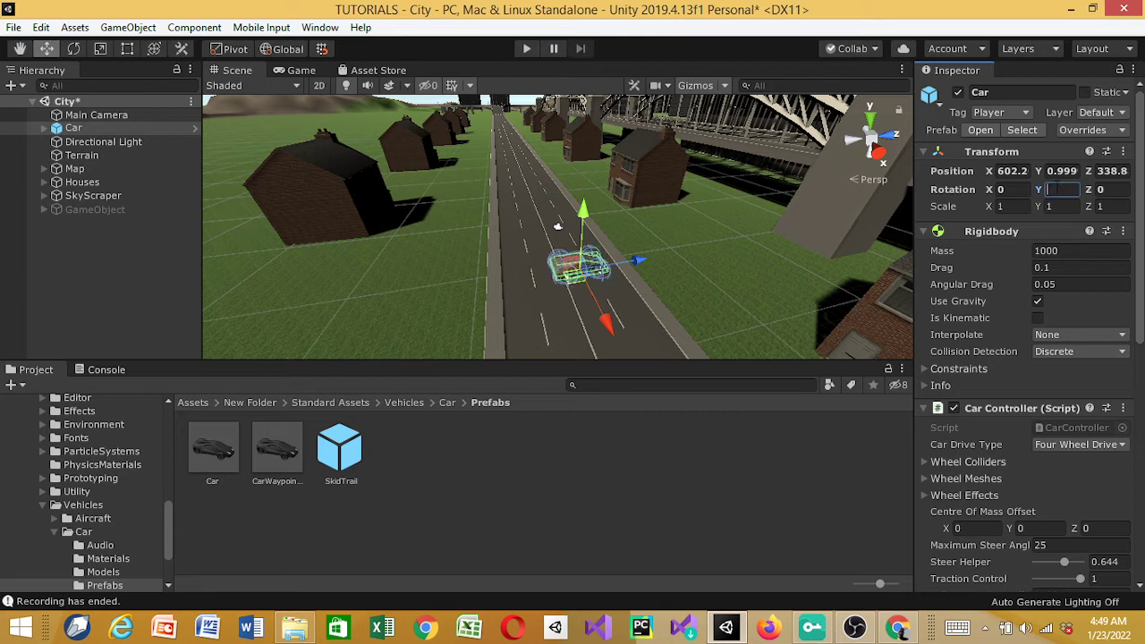
text(90)
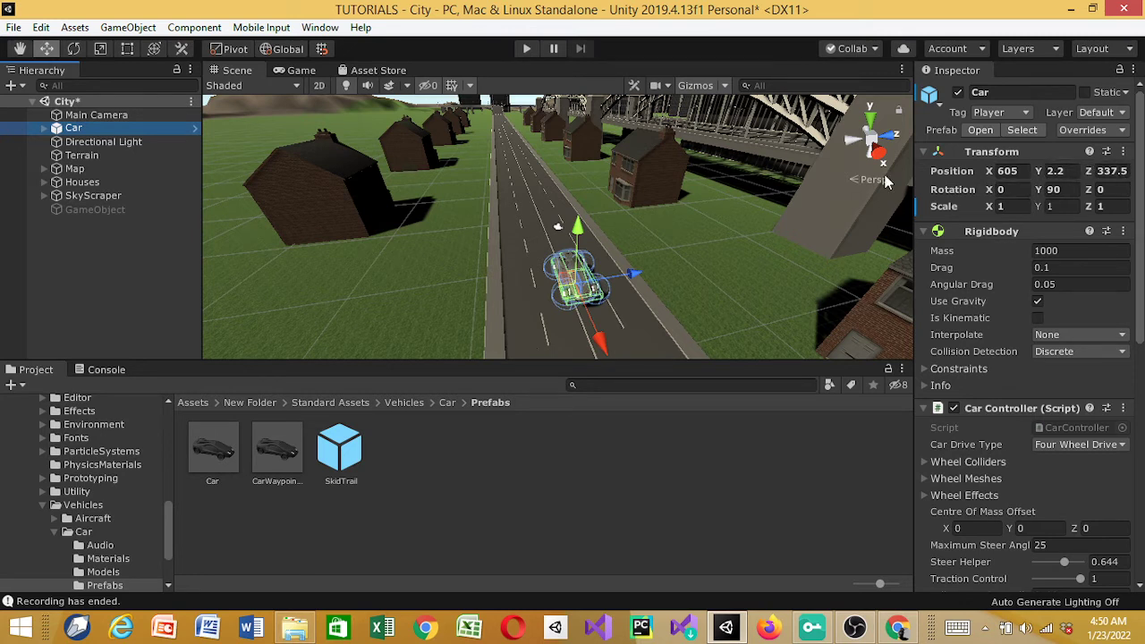
Preview the car in the Game view at 1x scale, and lower the Main Camera and Car together toward the road surface.
click(287, 71)
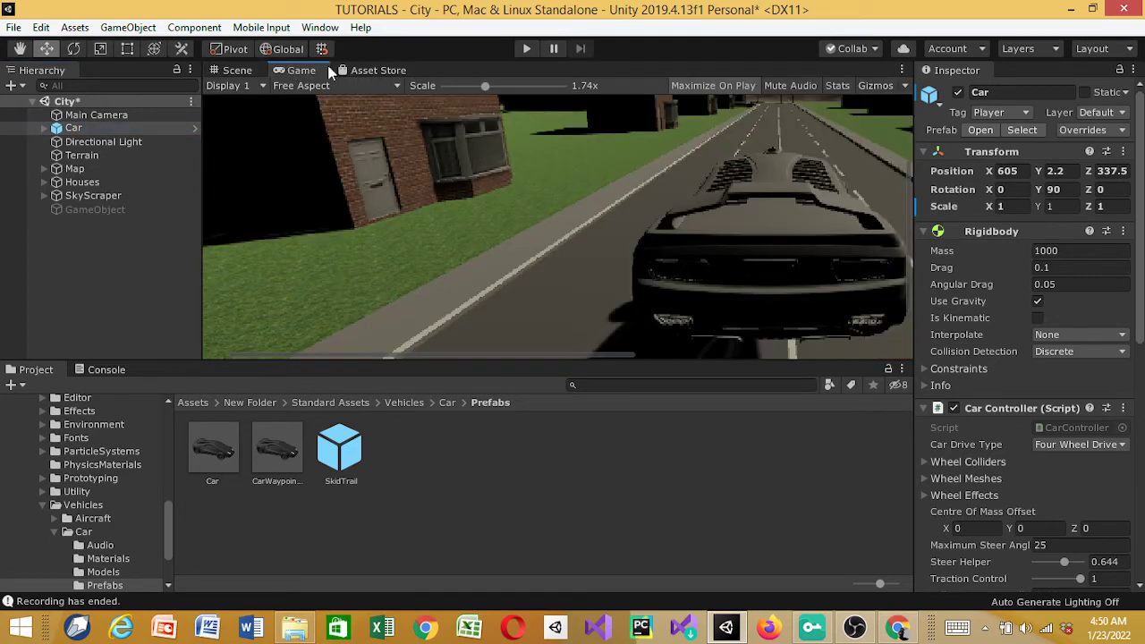
scroll(369, 164, down, 5)
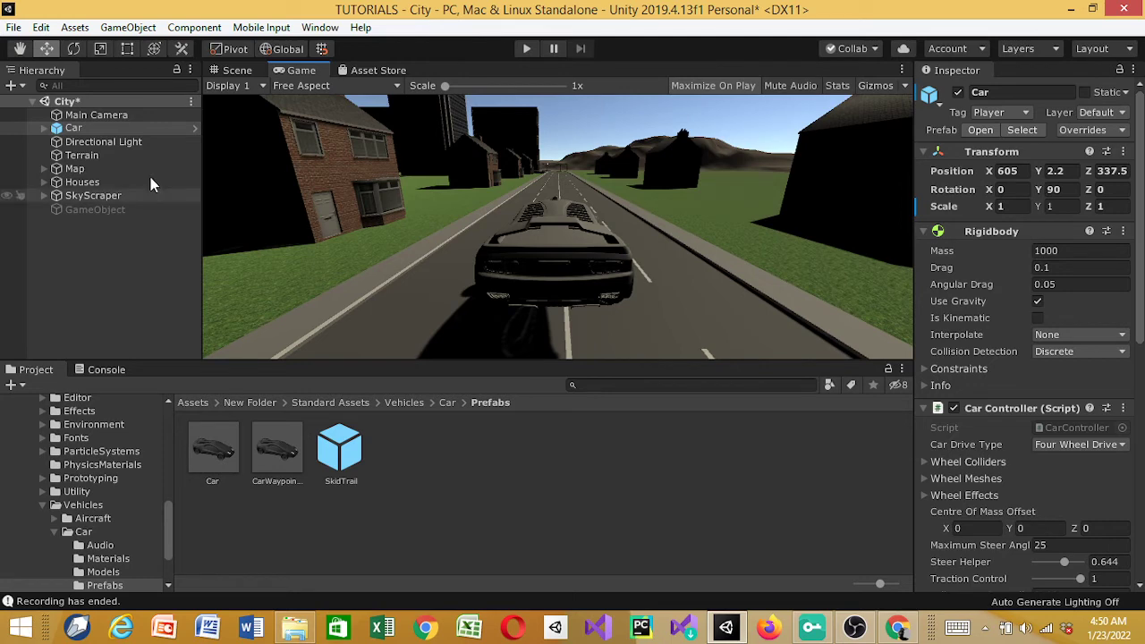
click(100, 116)
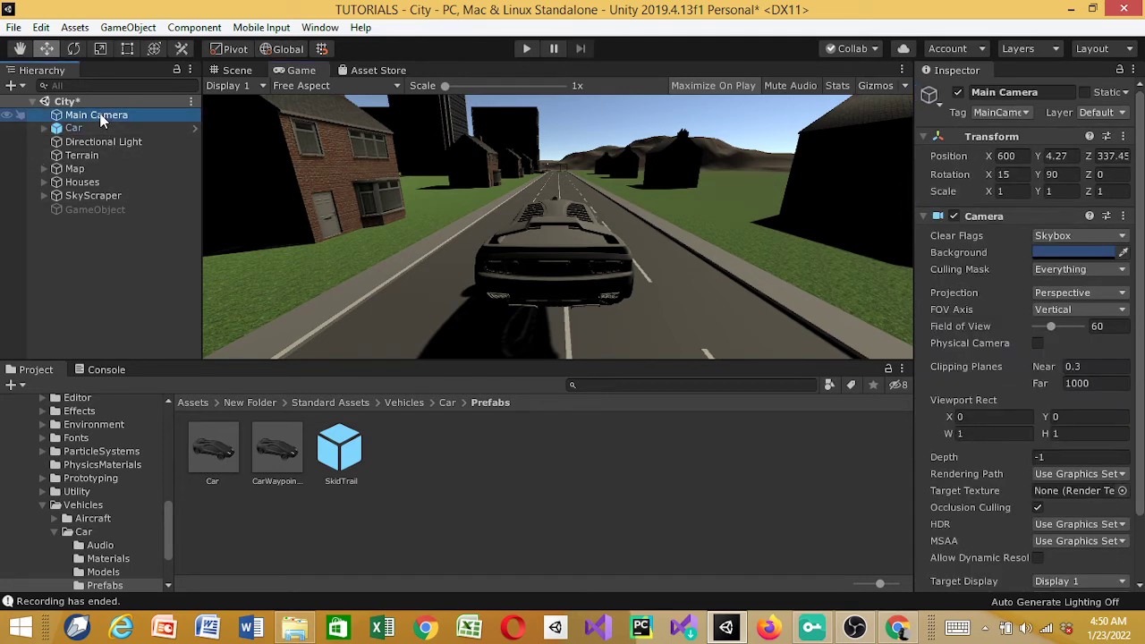
key(shift+Down)
click(236, 70)
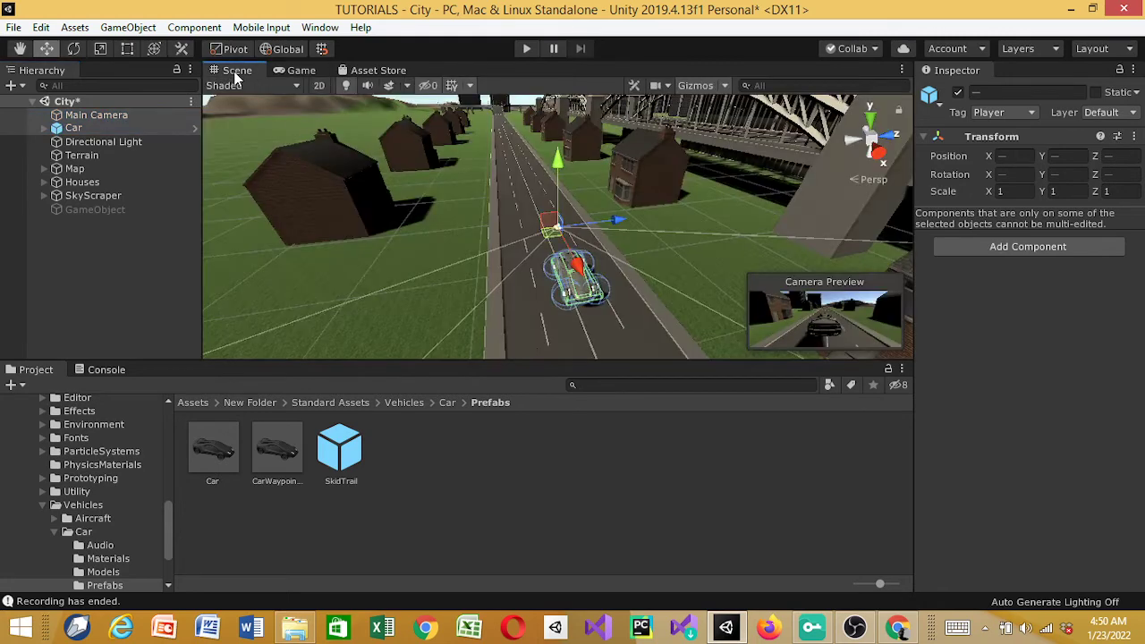
drag(556, 158, 557, 176)
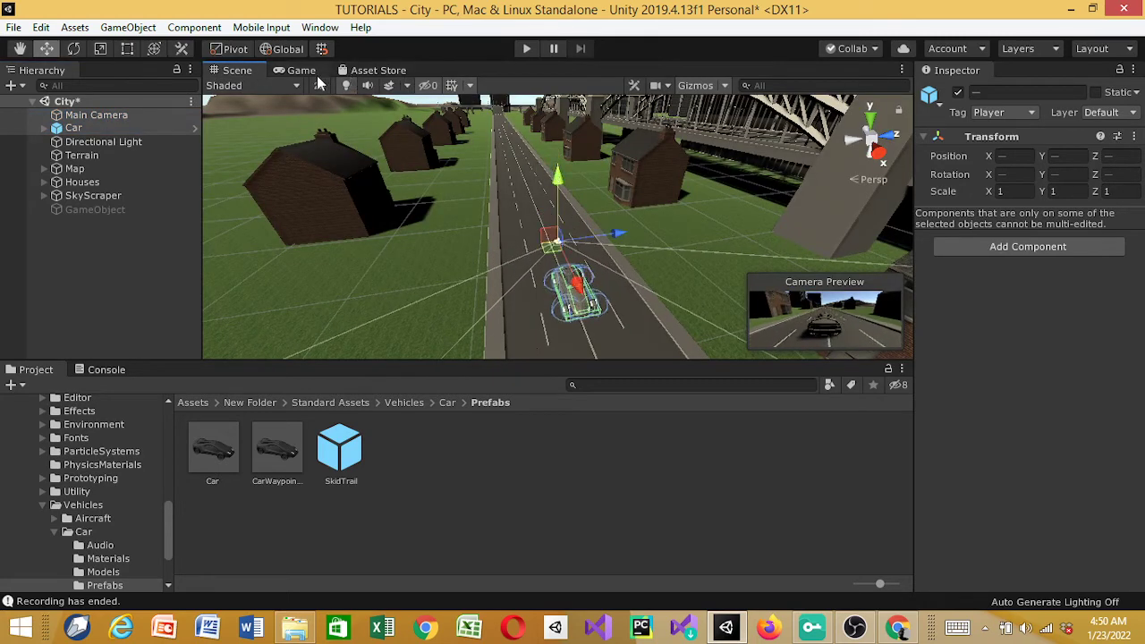
click(315, 73)
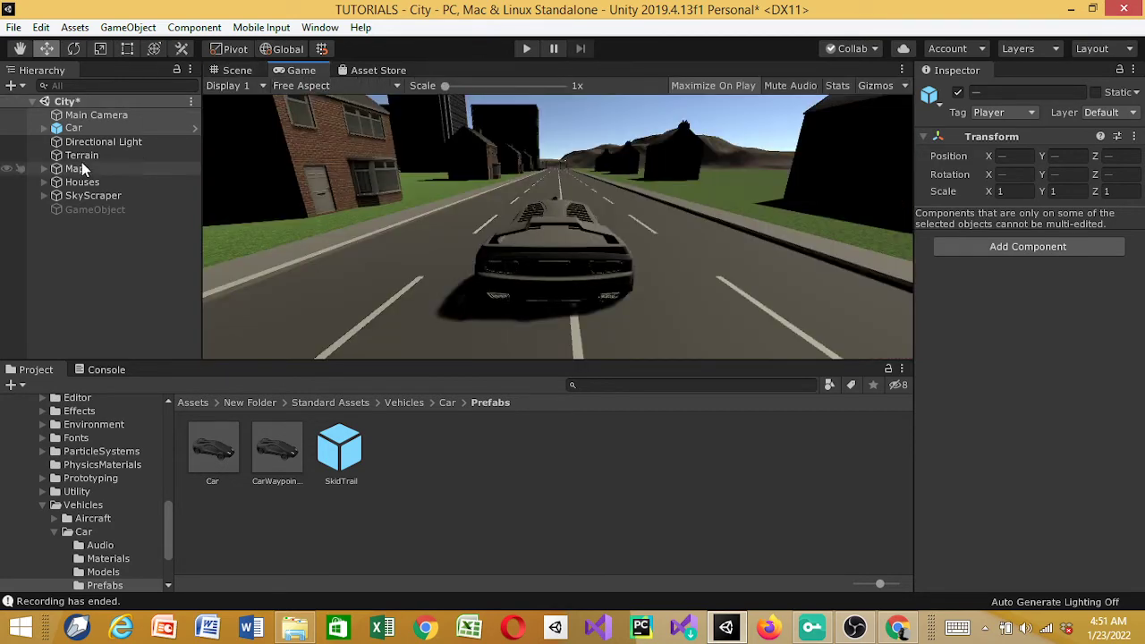
Examine the Houses group's contents and inspect the Houses, Terrain and Map objects.
click(40, 182)
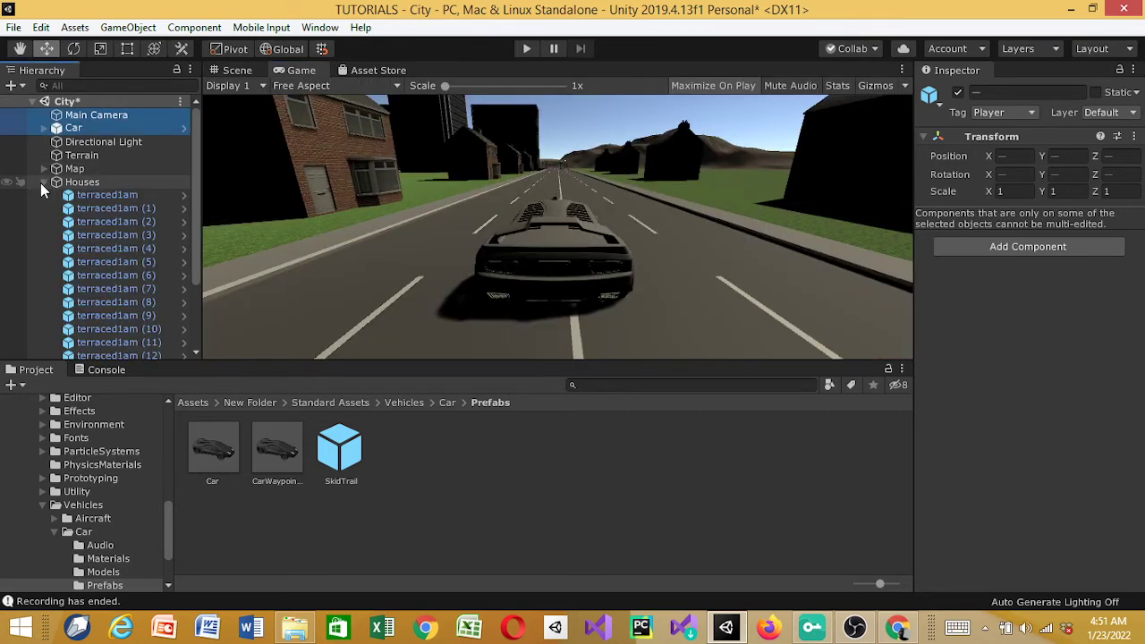
click(40, 183)
click(77, 188)
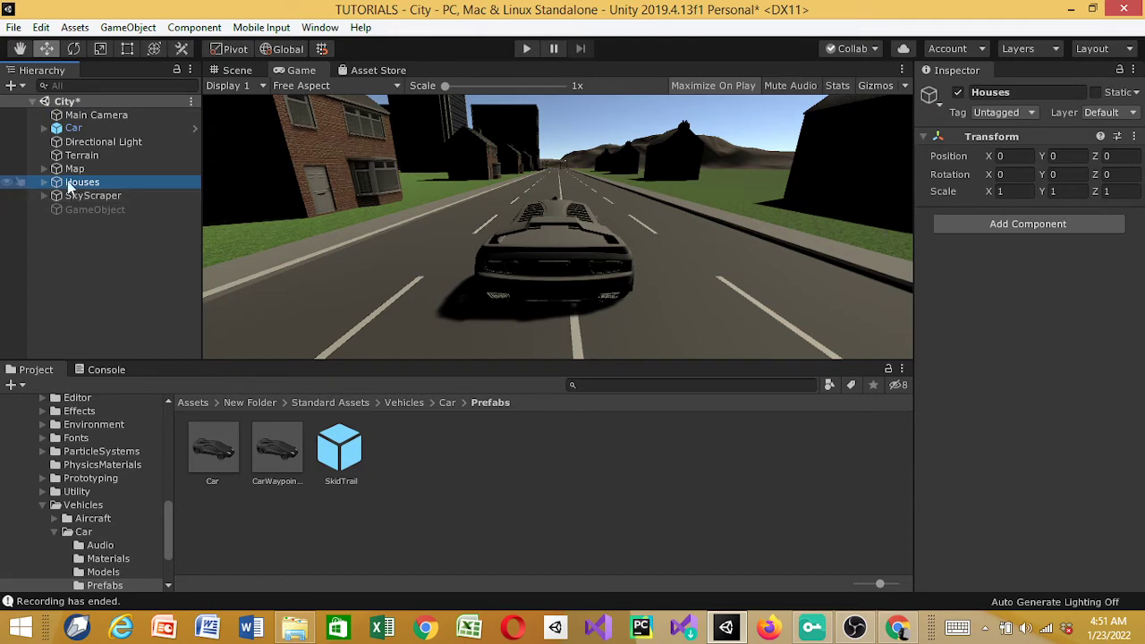
click(68, 158)
click(64, 168)
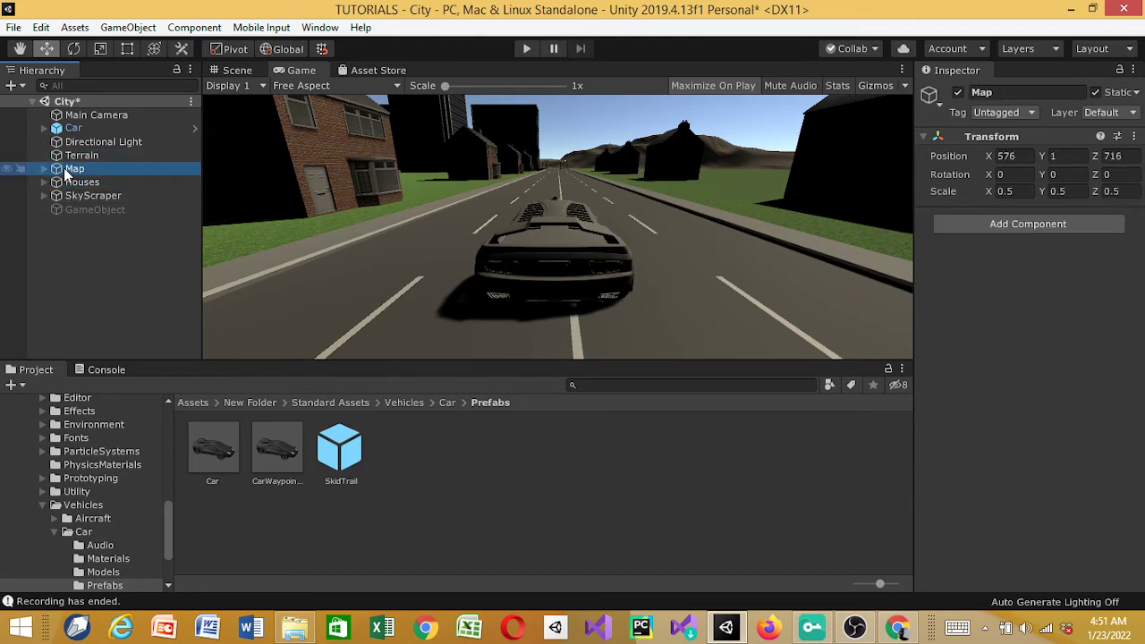
Check the child objects of the Map group, and set the Map's Y position to 0.2.
key(Right)
key(Down)
key(Right)
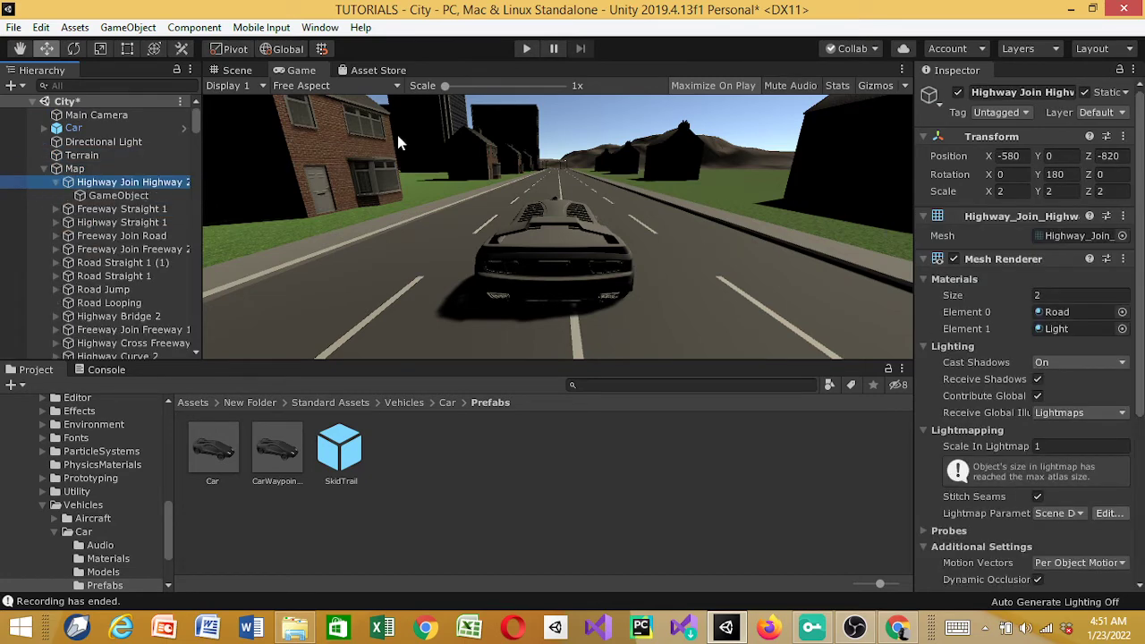
click(42, 168)
click(72, 170)
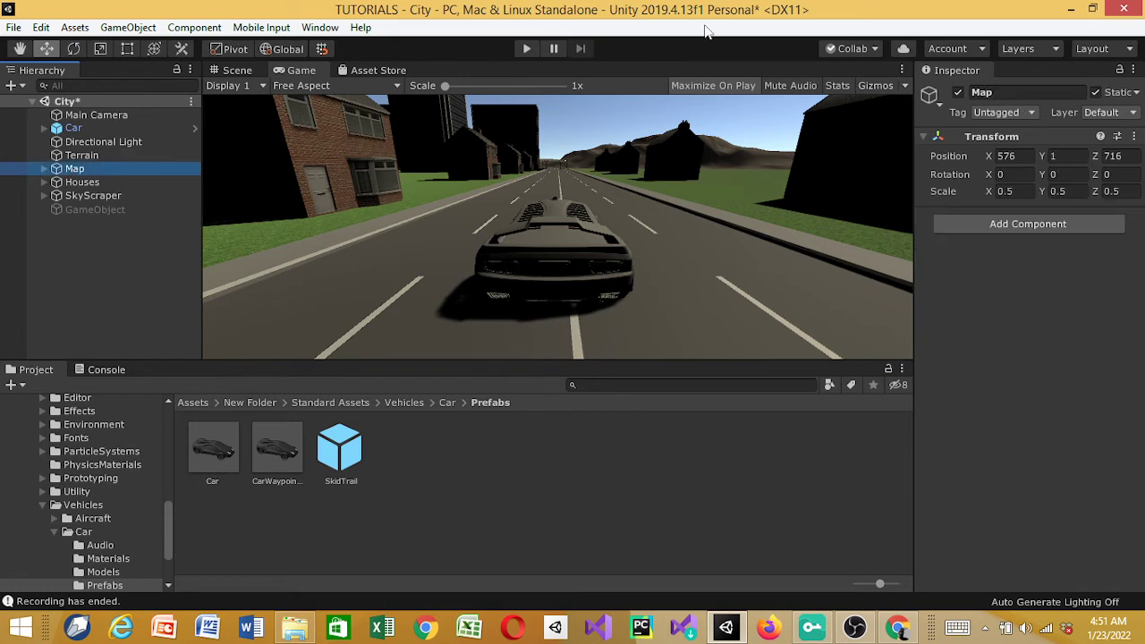
right_click(1065, 156)
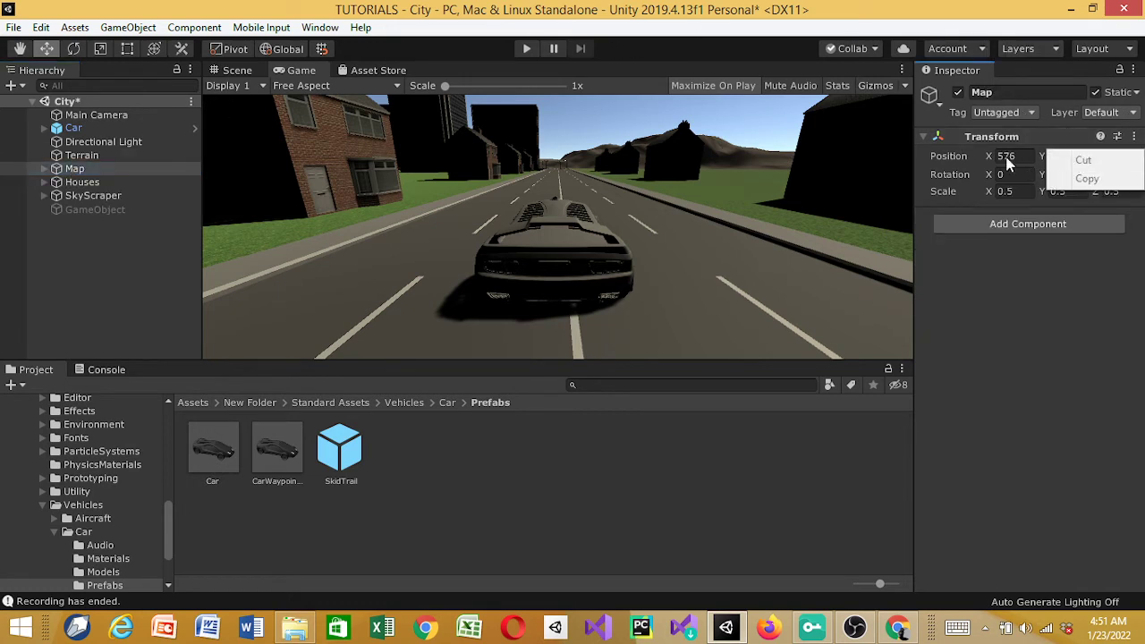
click(1052, 142)
key(BackSpace)
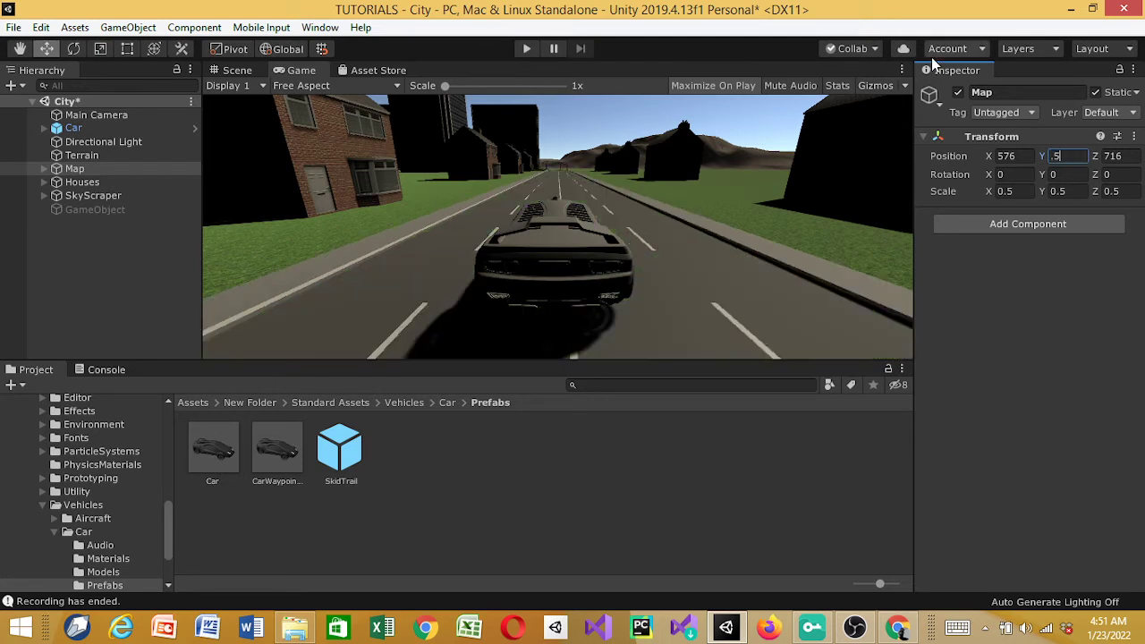
key(BackSpace)
text(2)
key(BackSpace)
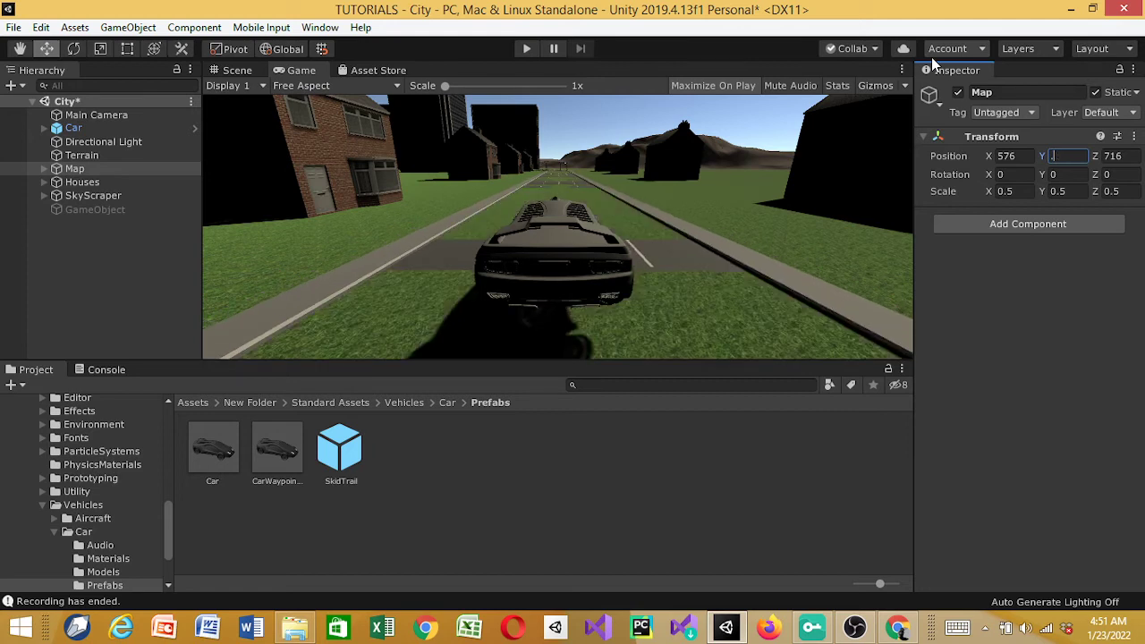
text(.2)
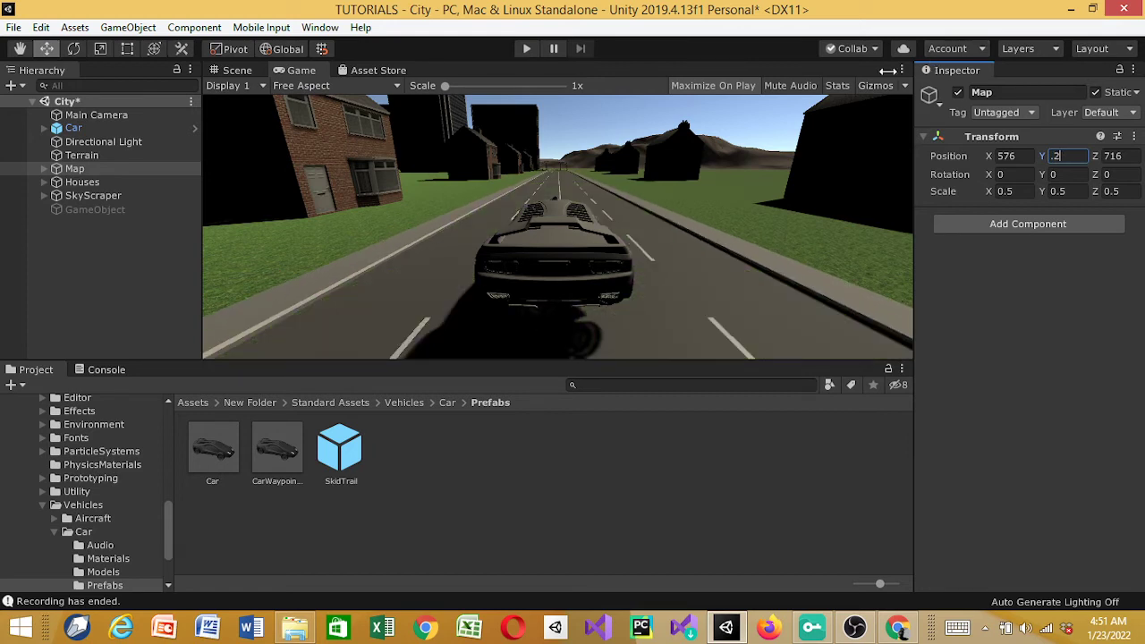
key(Return)
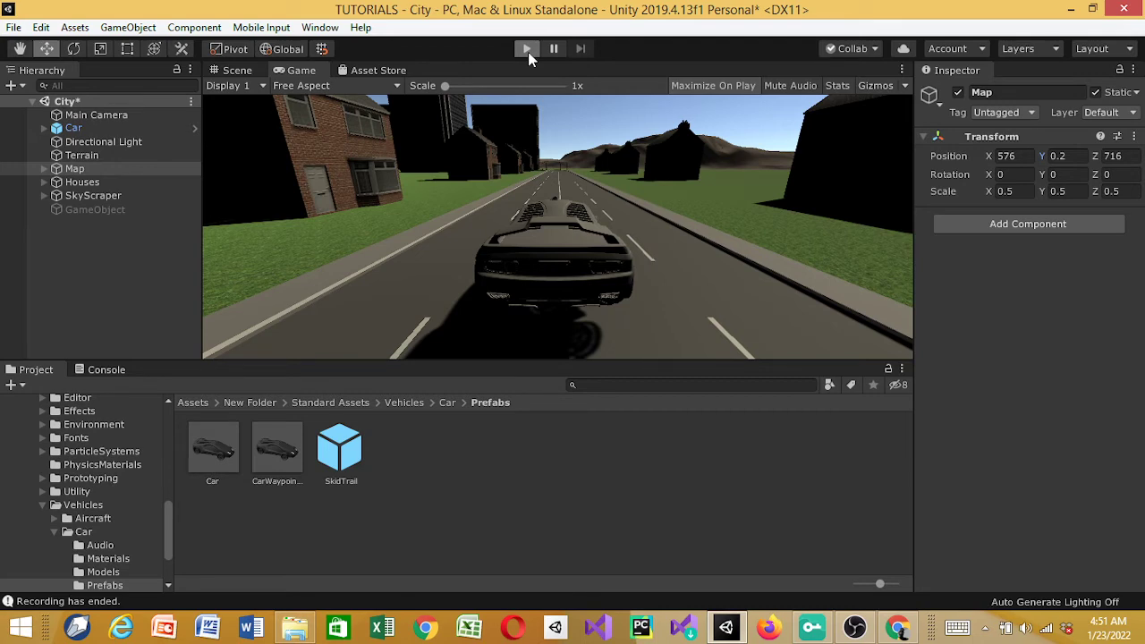
Play-test the scene by driving the car from the houses to the skyscrapers, and stop the game.
click(529, 54)
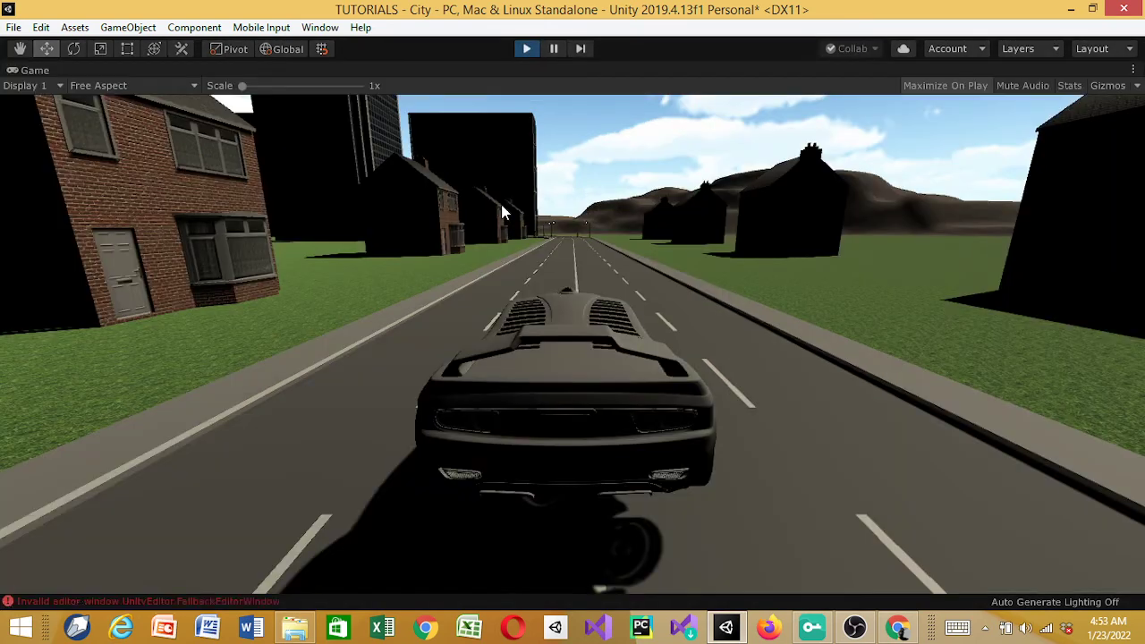
key(Up)
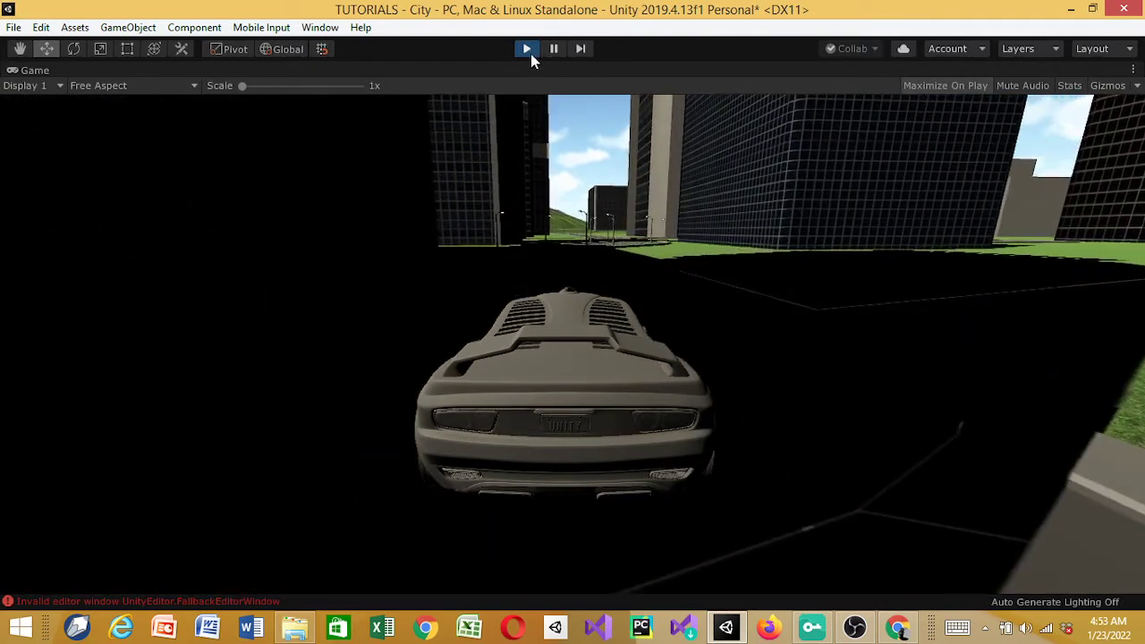
click(528, 51)
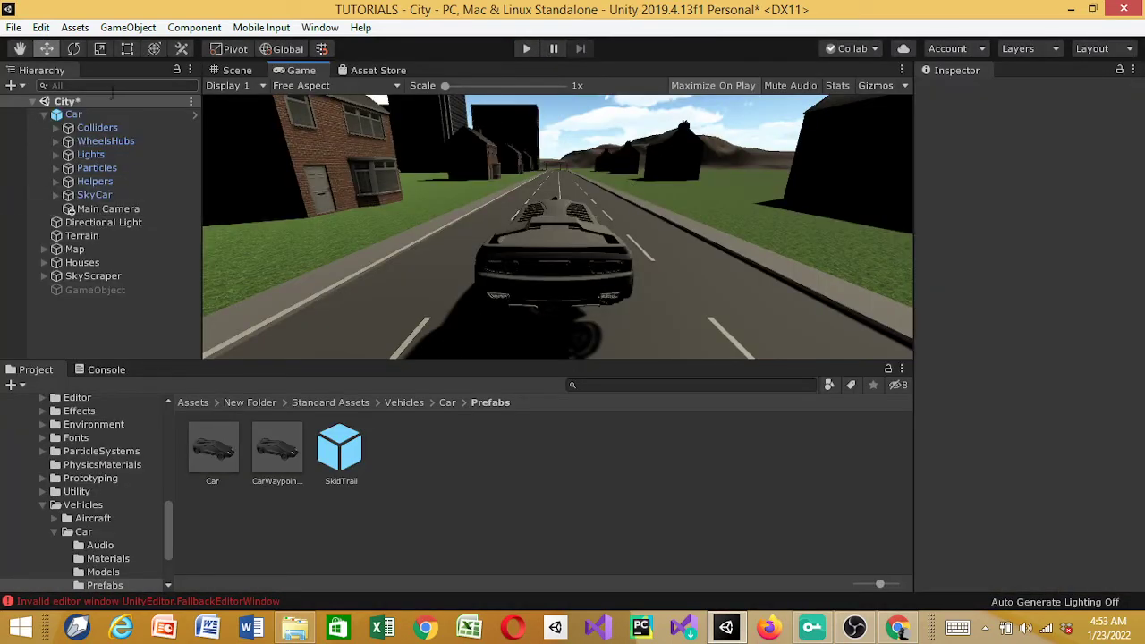
Set the SkyScraper group's Y position to -0.5 and the Map's Y position to 0.1.
click(79, 276)
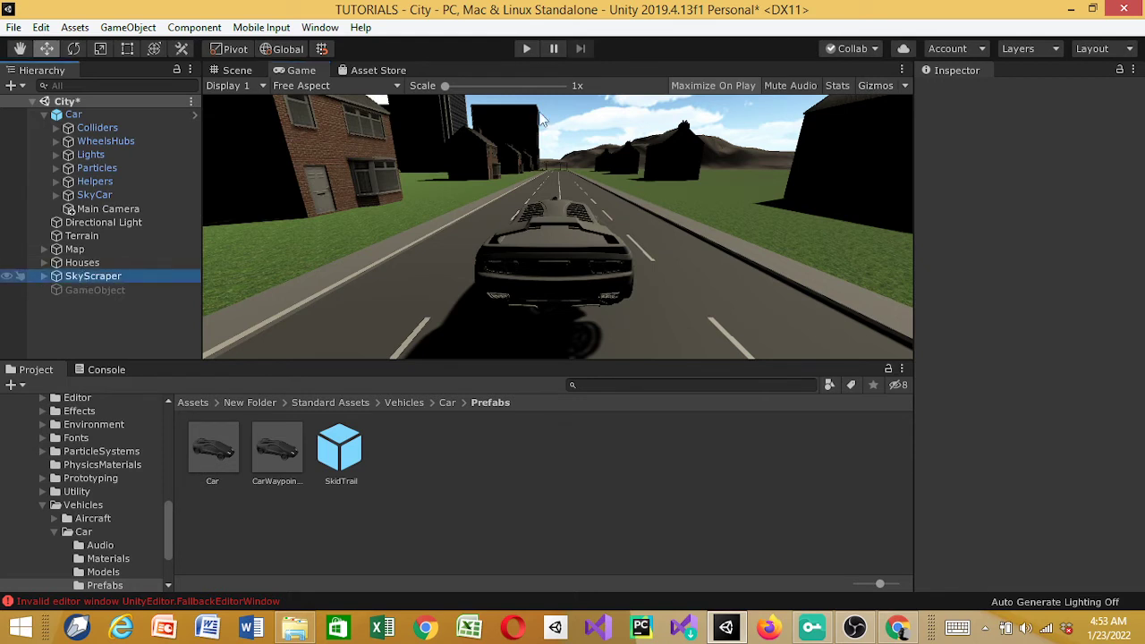
click(1072, 155)
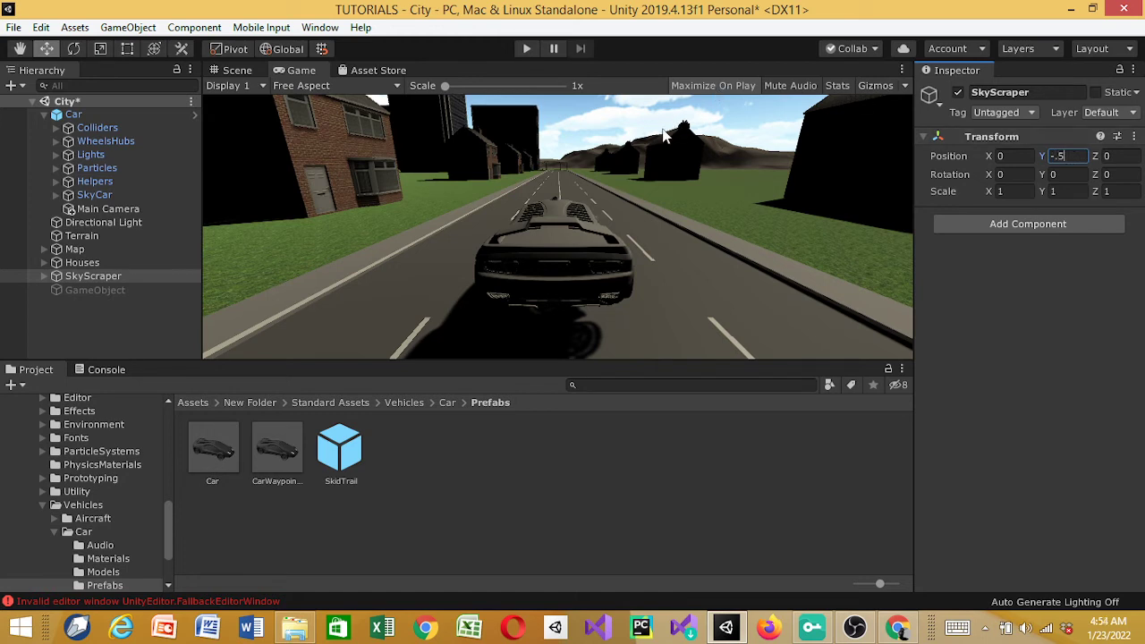
click(92, 250)
click(1071, 157)
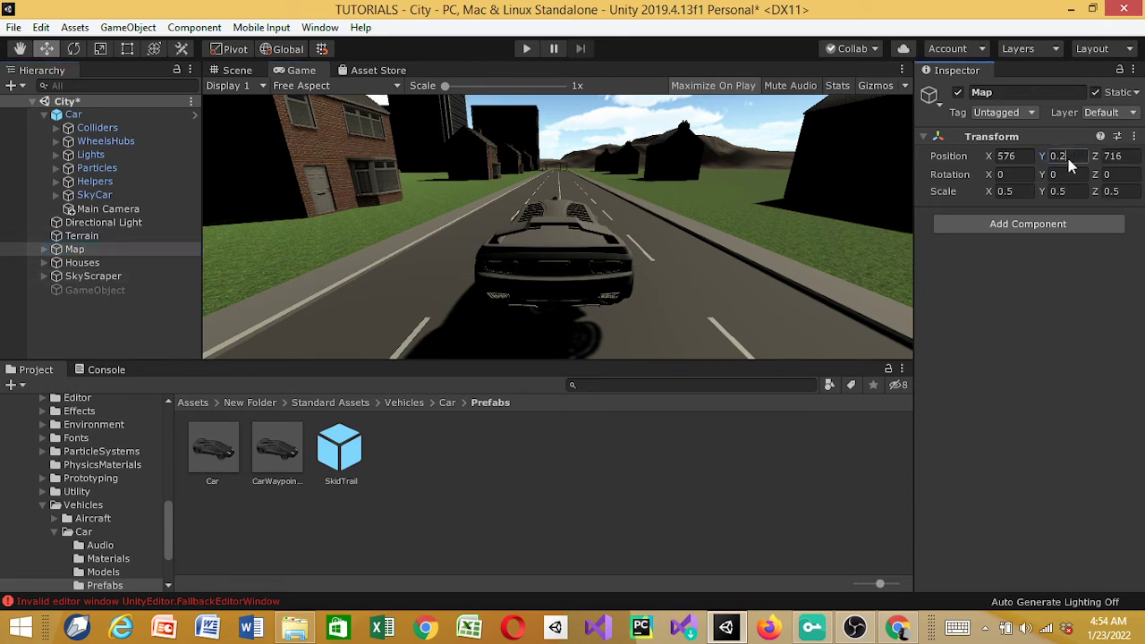
text(1)
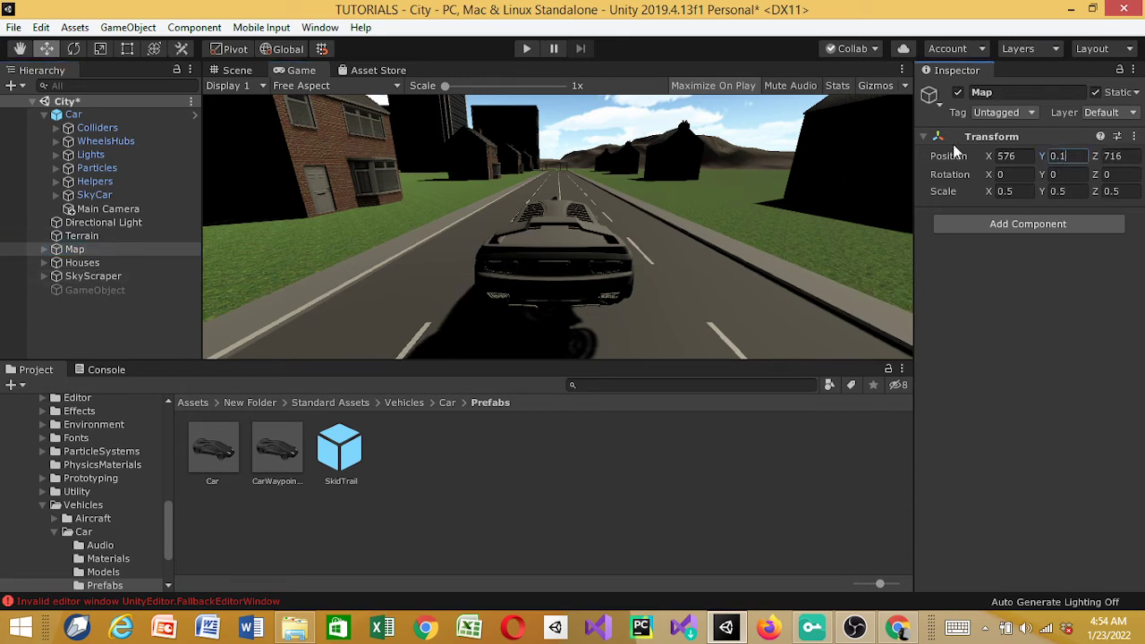
Run the game and test-drive the car along the road past the houses, around the curves and between the skyscrapers.
click(526, 50)
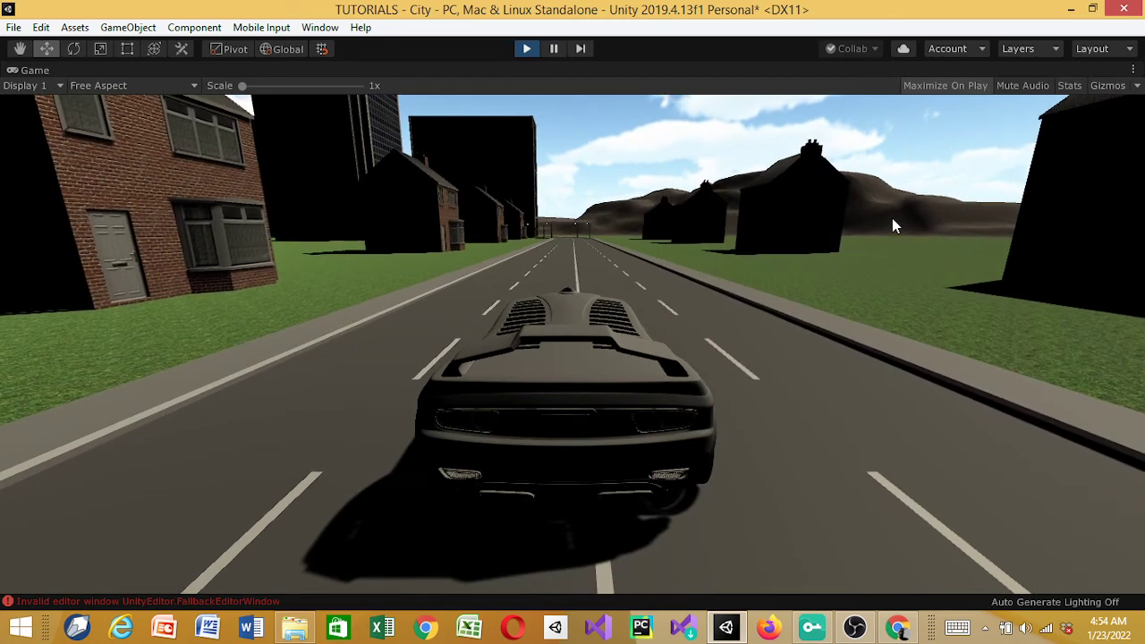
key(w)
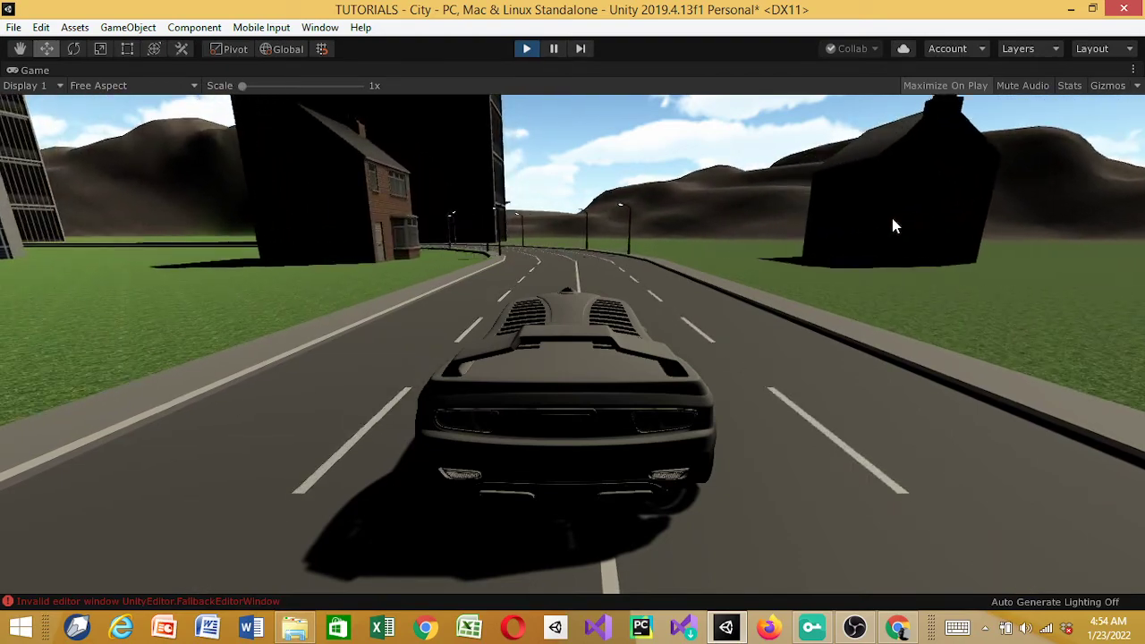
key(a)
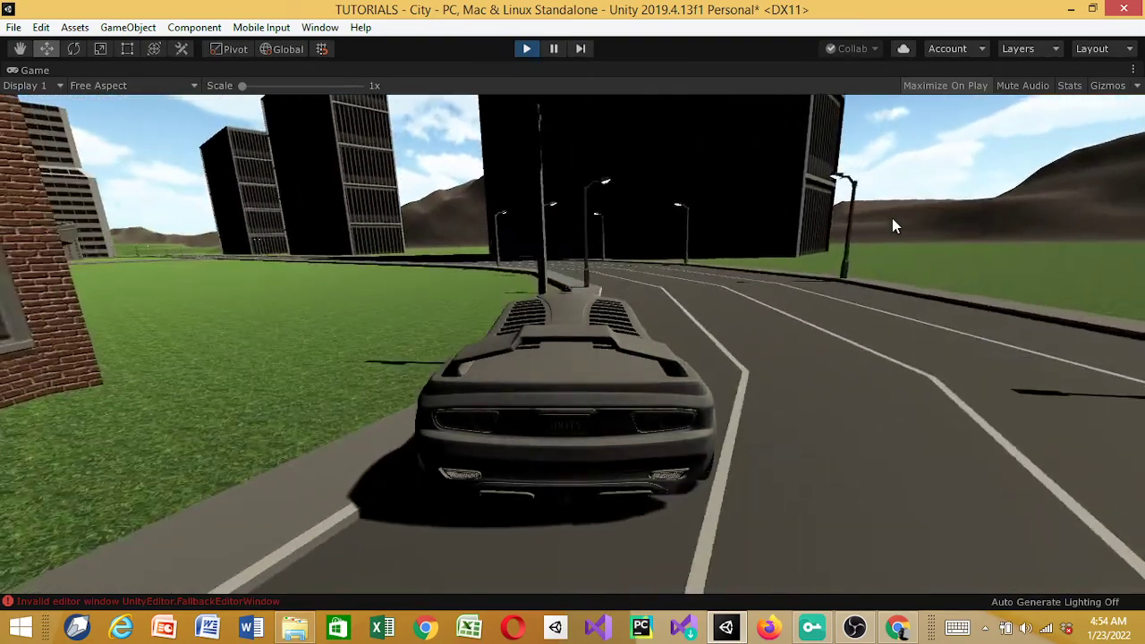
key(s)
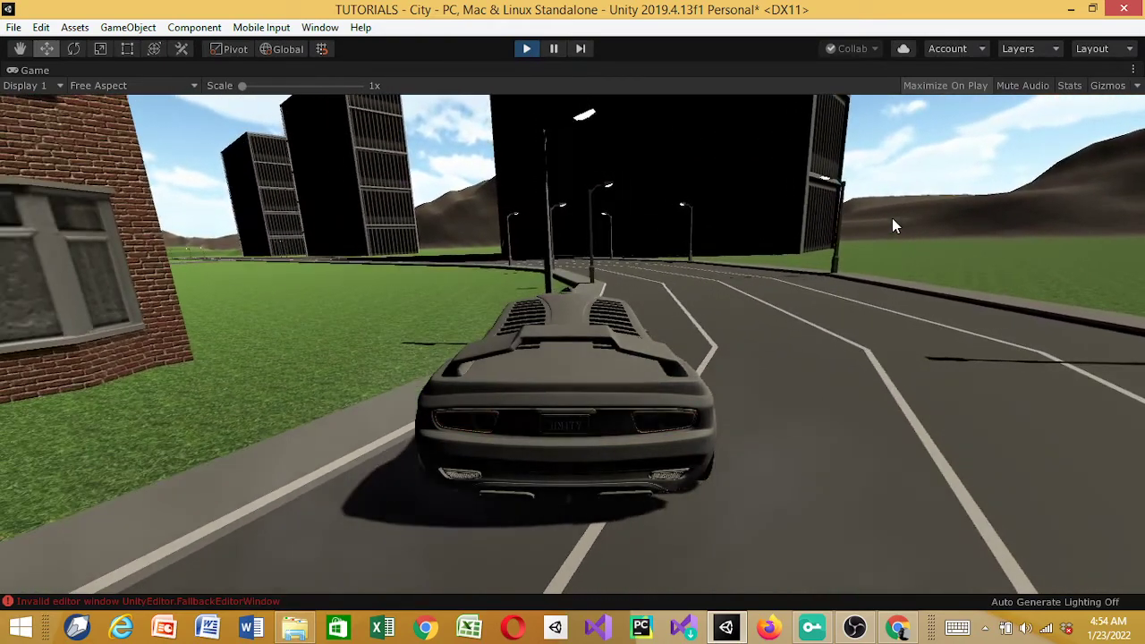
key(w)
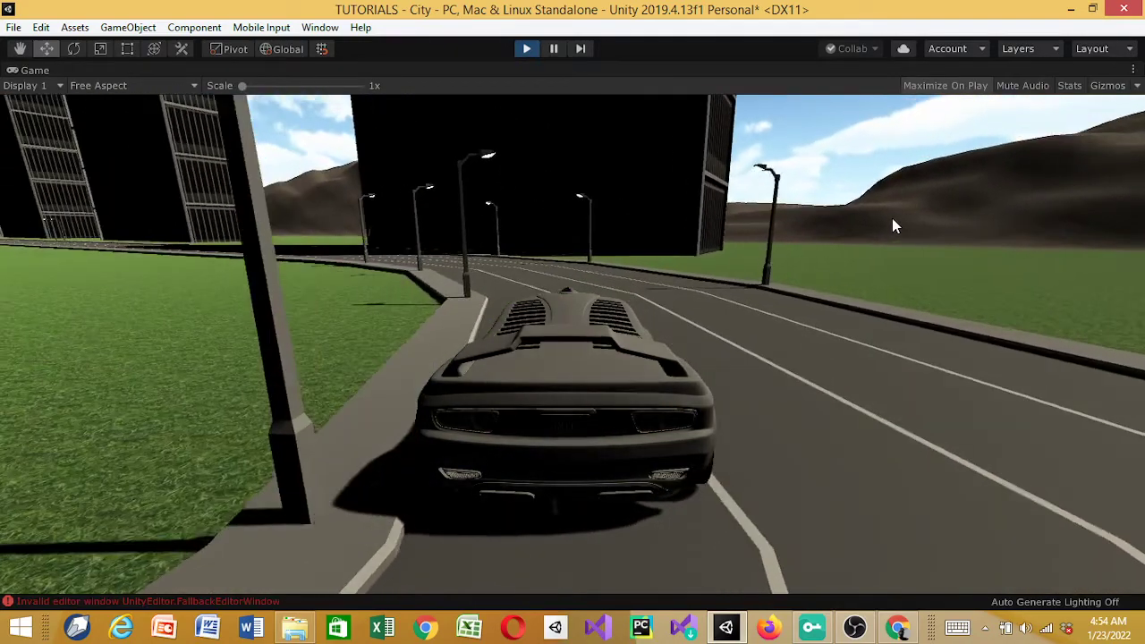
key(w)
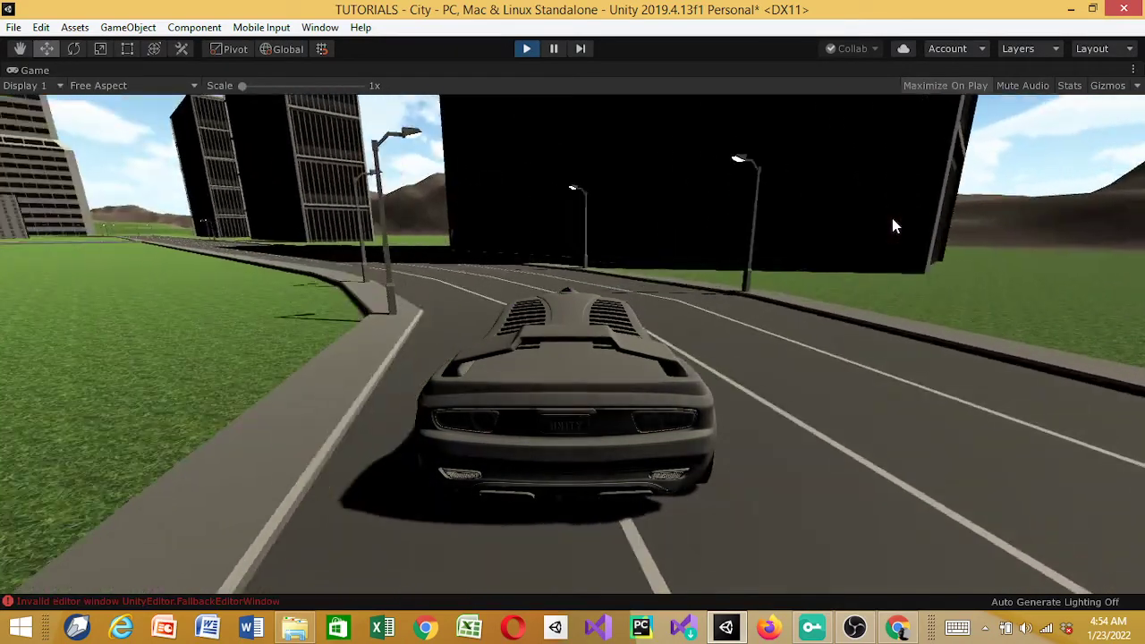
key(d)
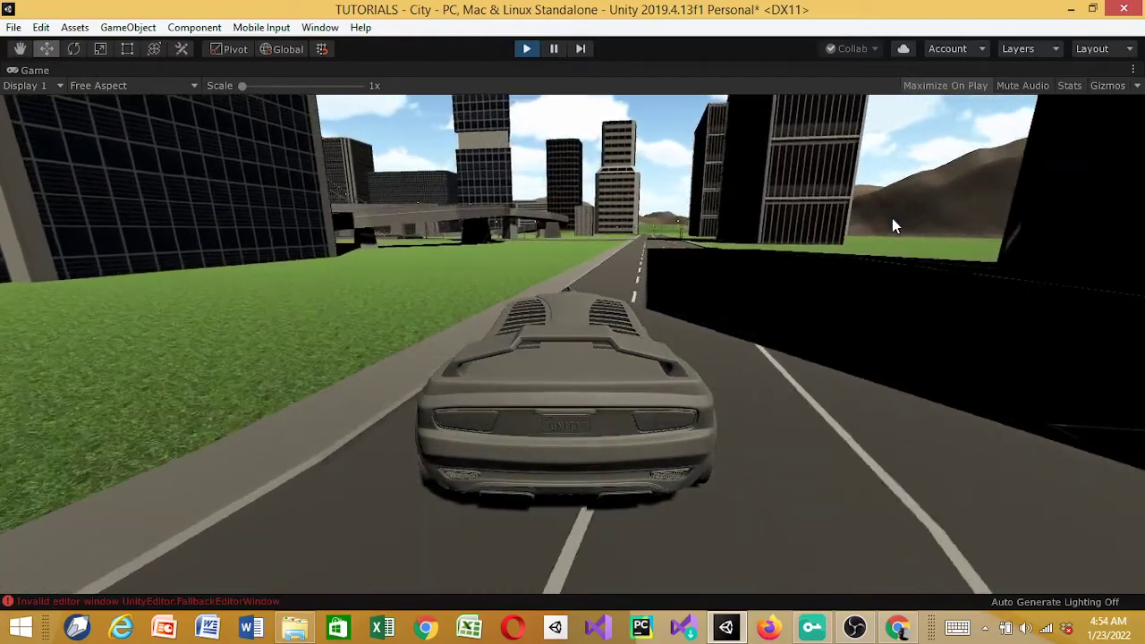
key(d)
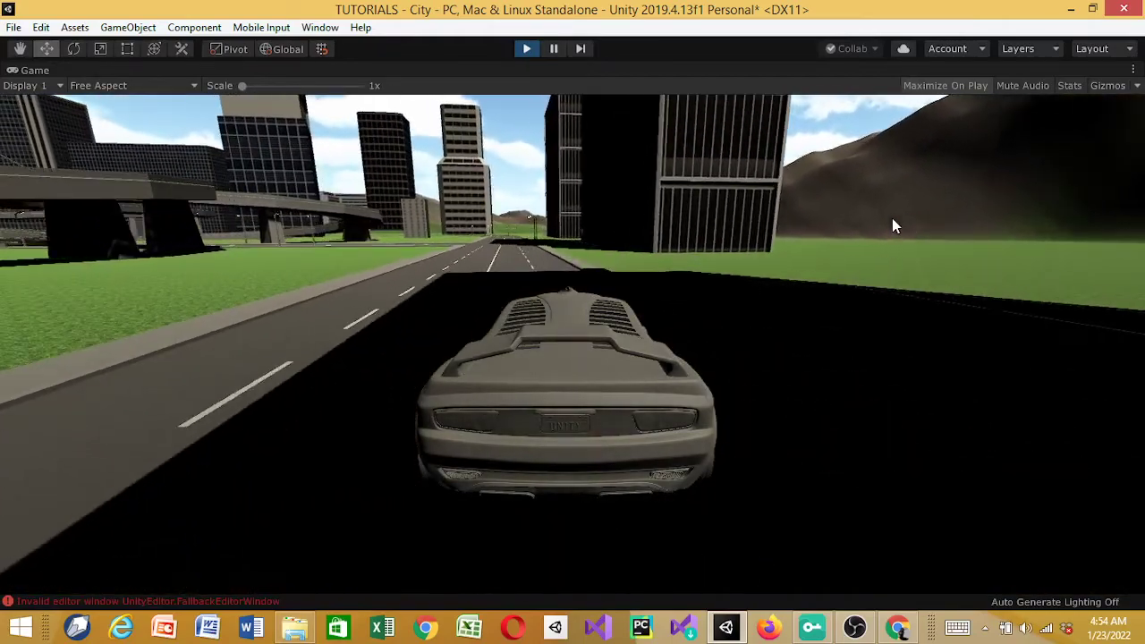
key(a)
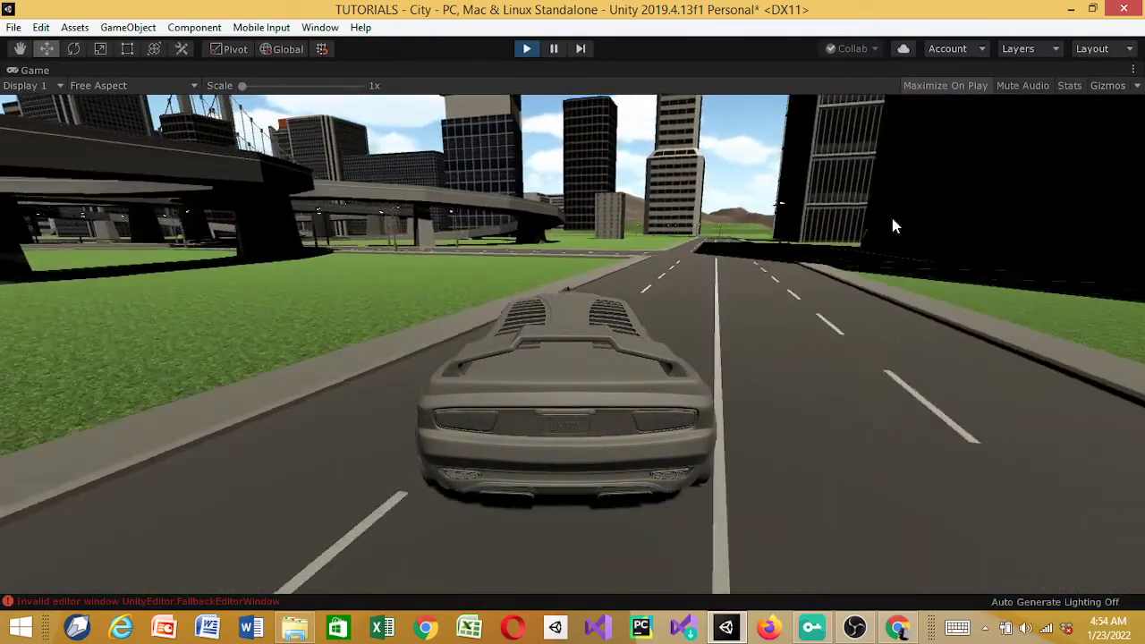
key(d)
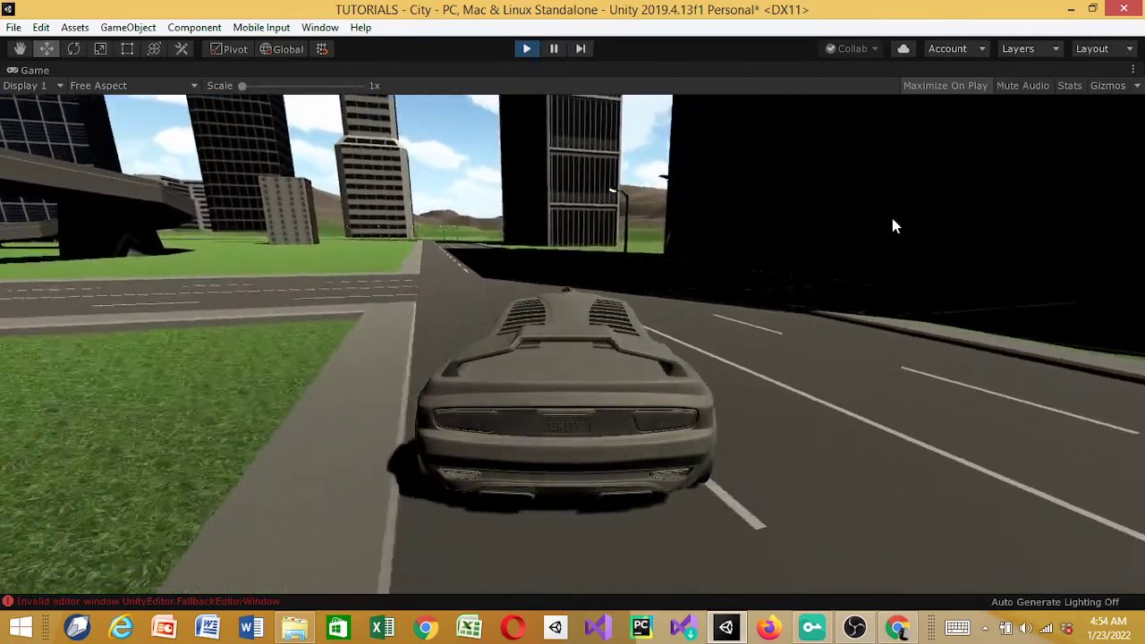
key(a)
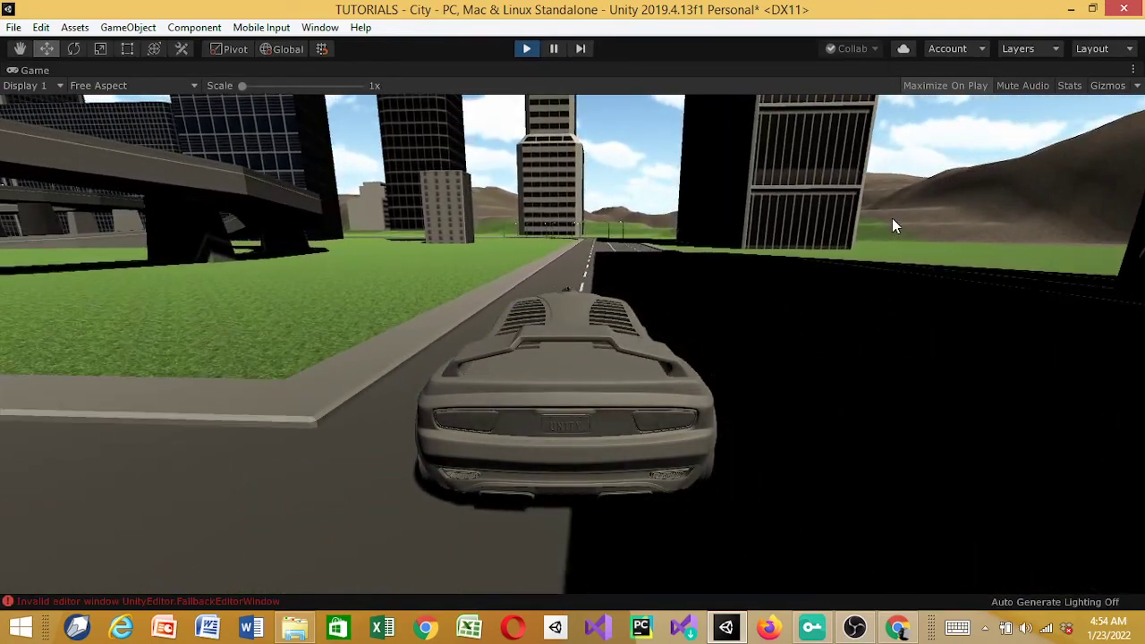
key(d)
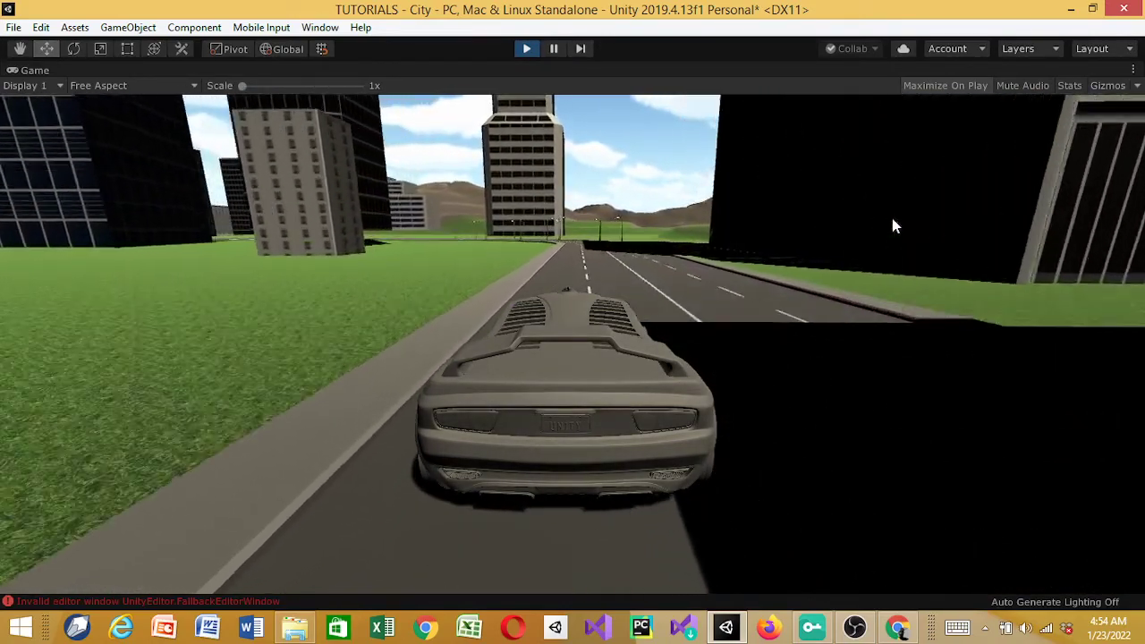
key(d)
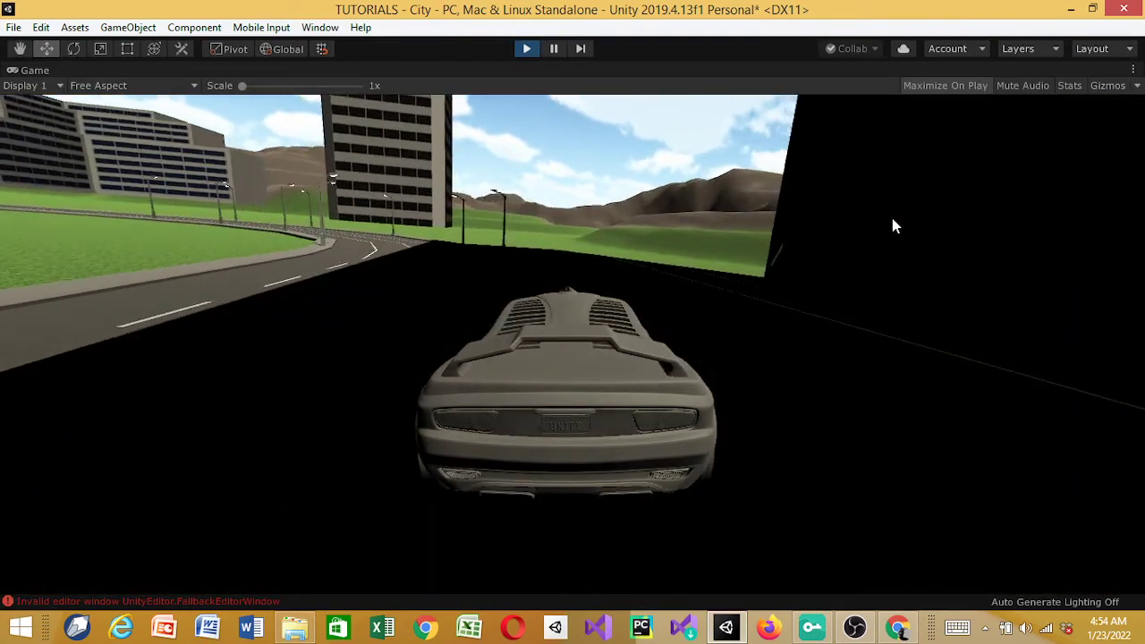
key(a)
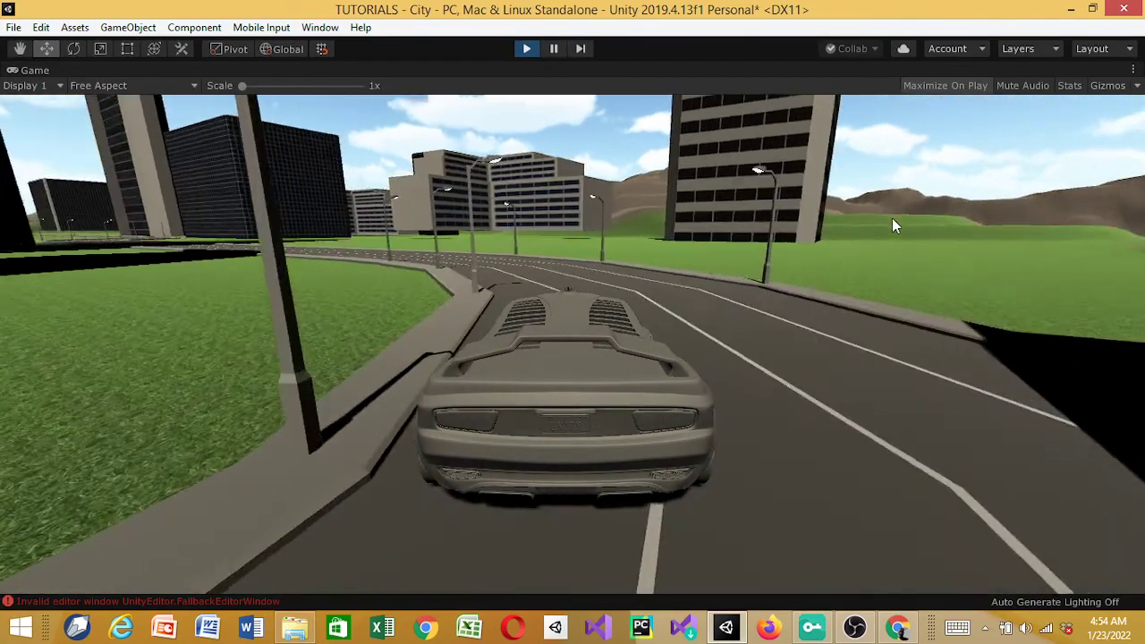
key(a)
key(s)
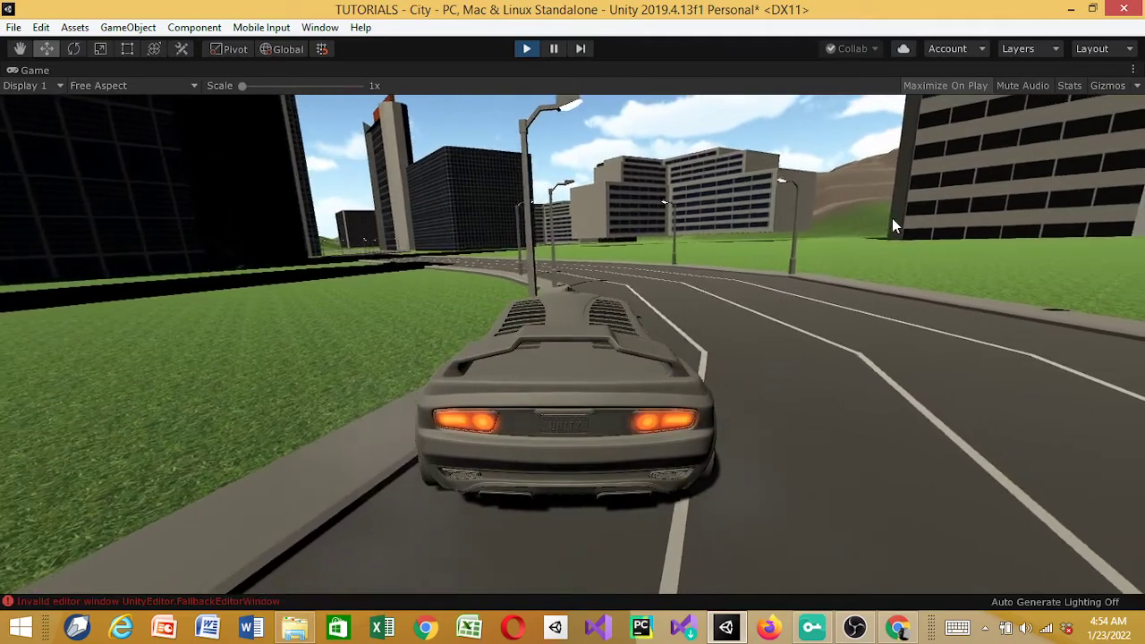
key(a)
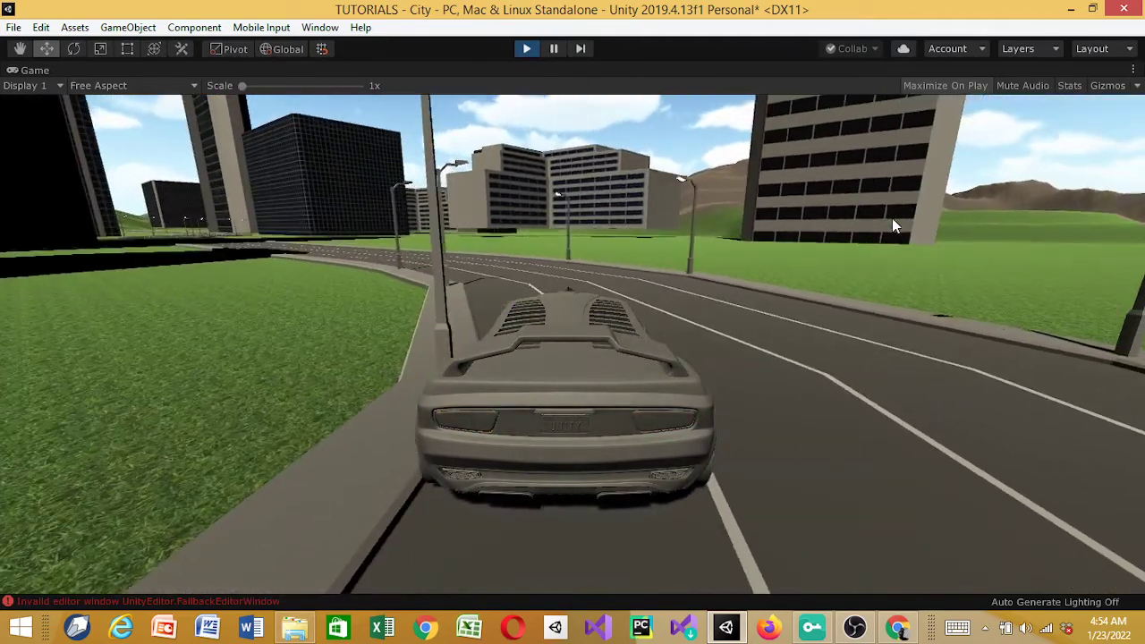
key(a)
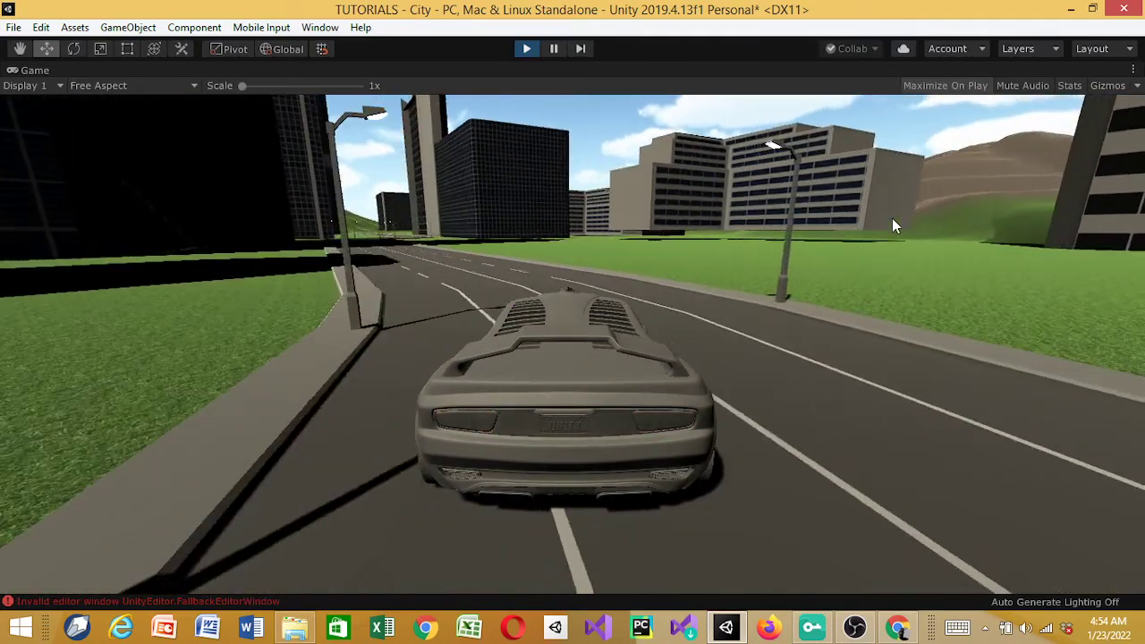
key(a)
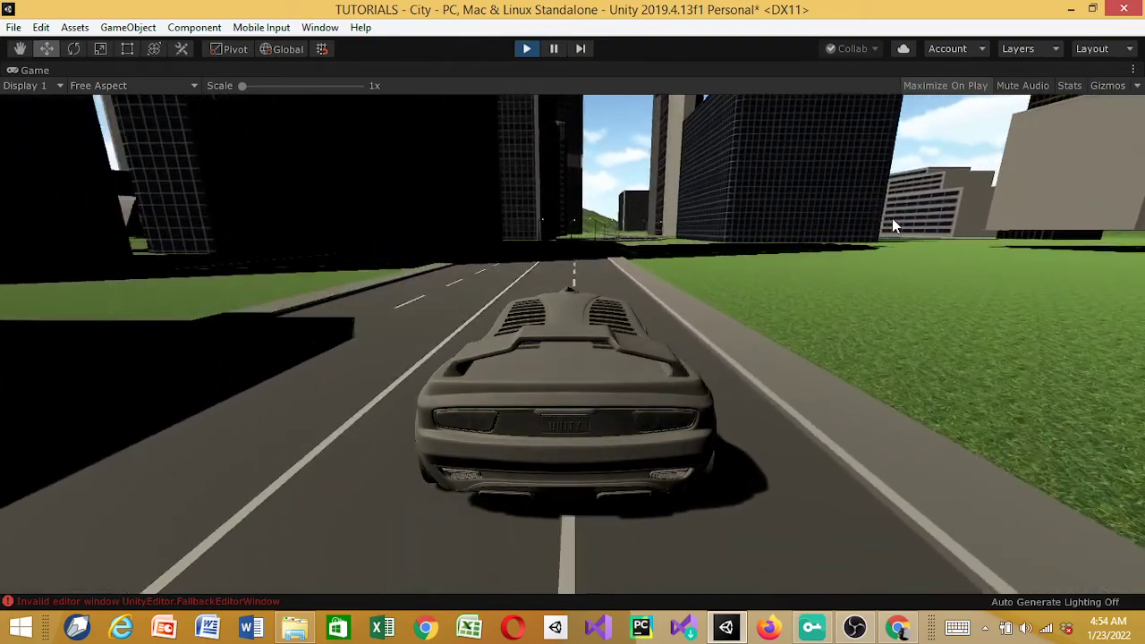
key(d)
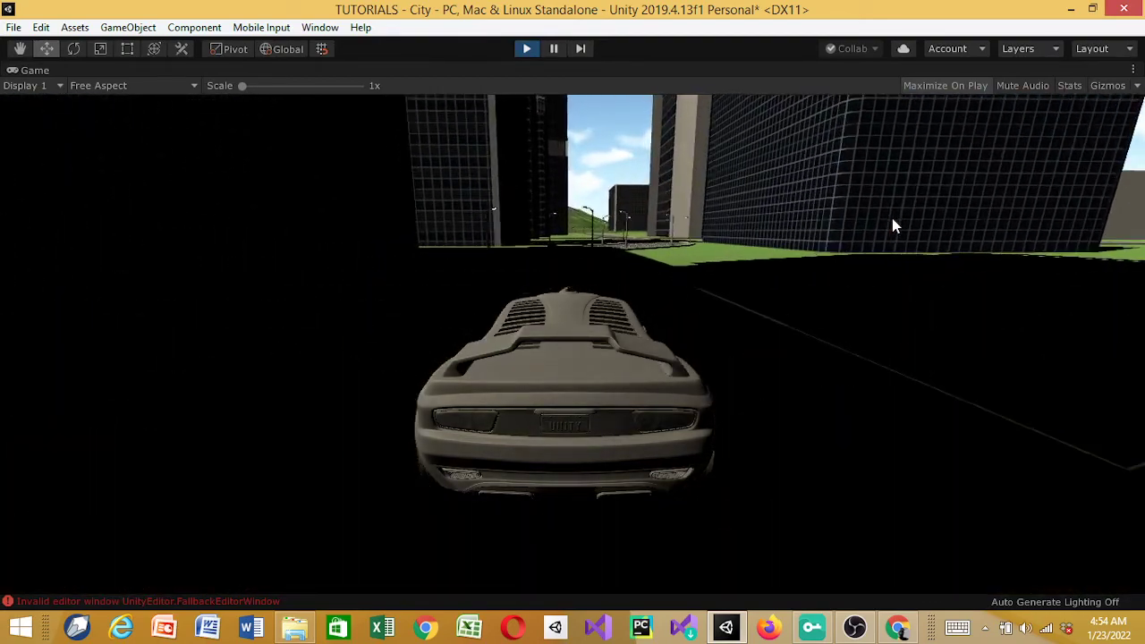
key(a)
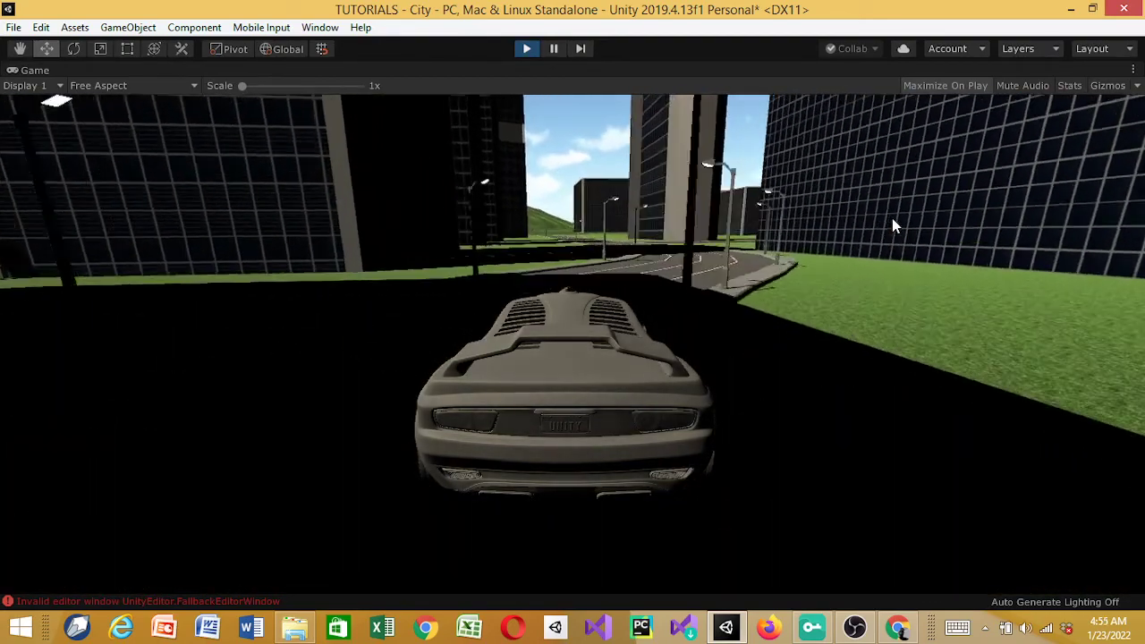
key(d)
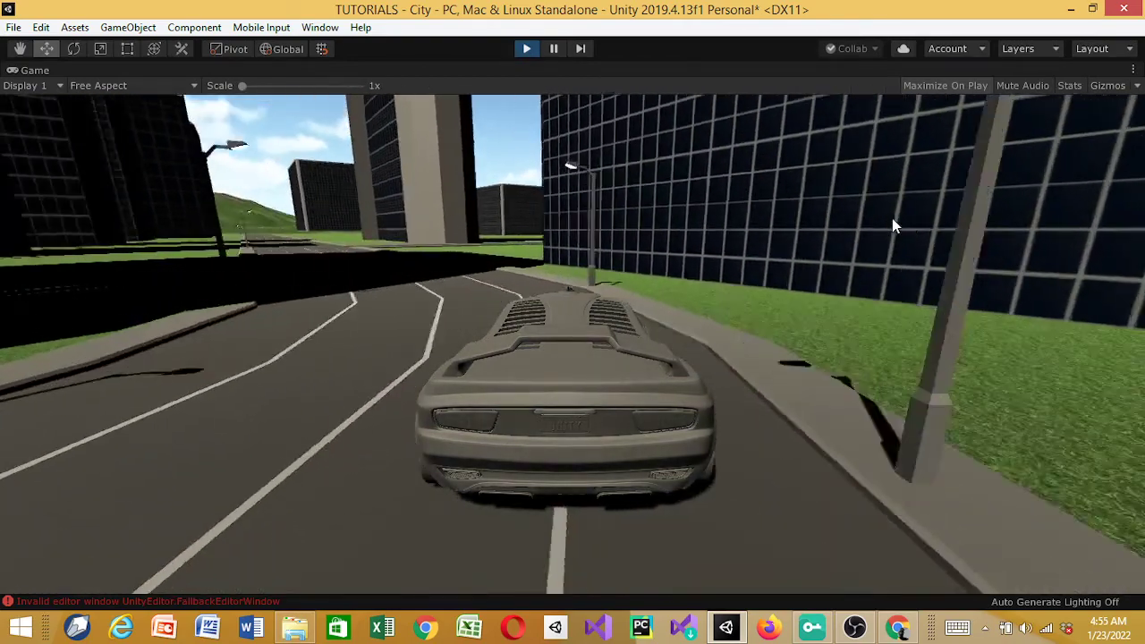
Test-drive the car through the road junction and along the straight road between the skyscrapers towards the hills.
key(a)
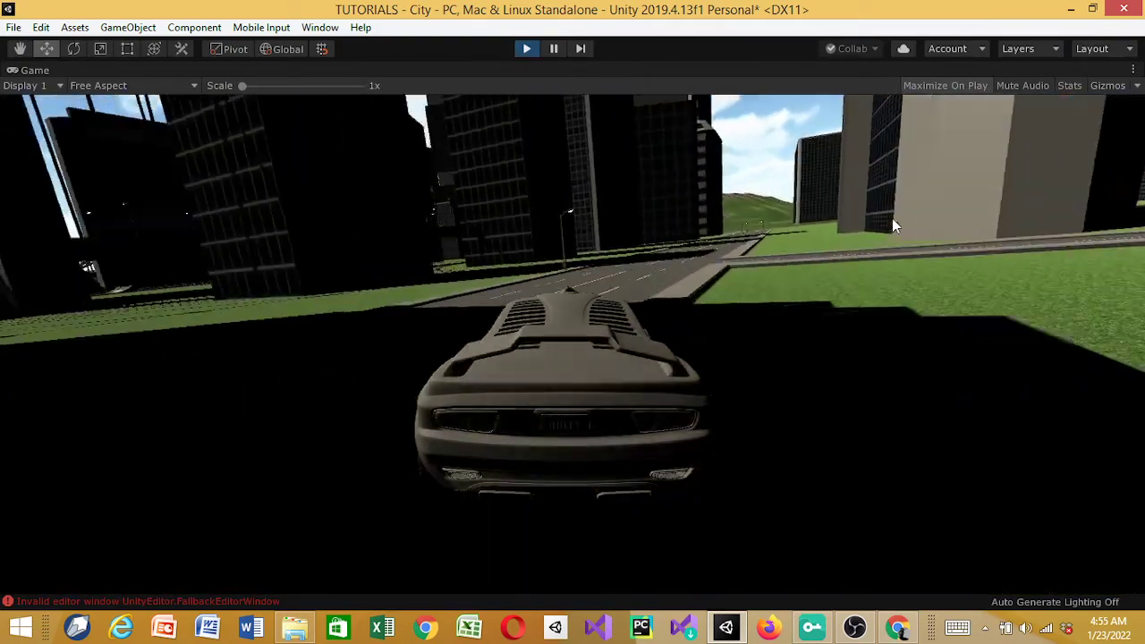
key(d)
key(Left)
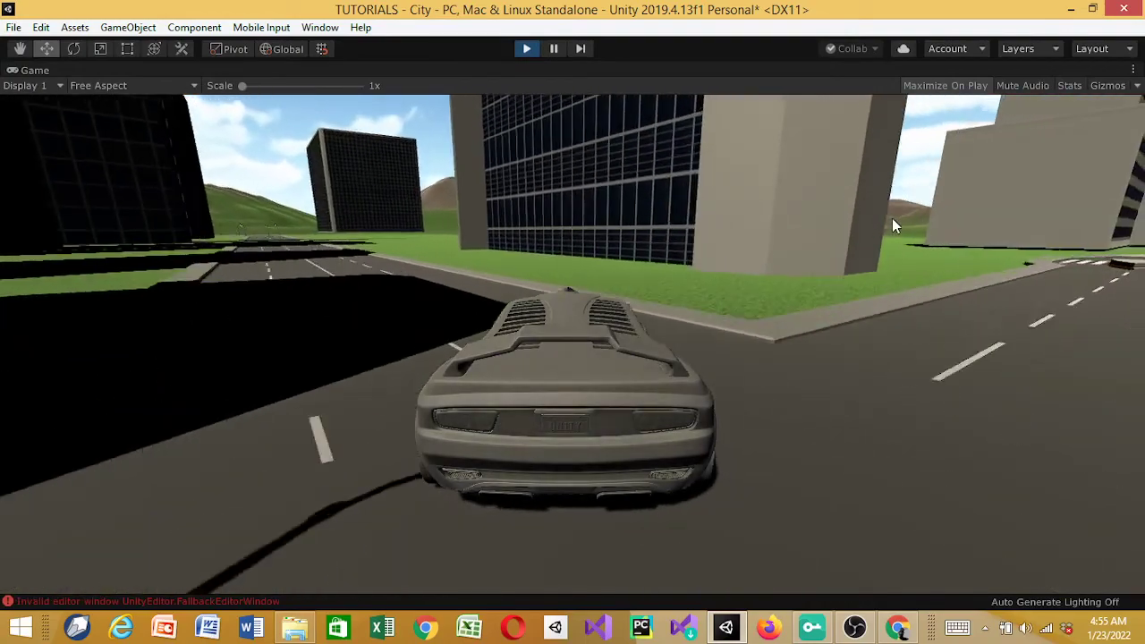
key(Up)
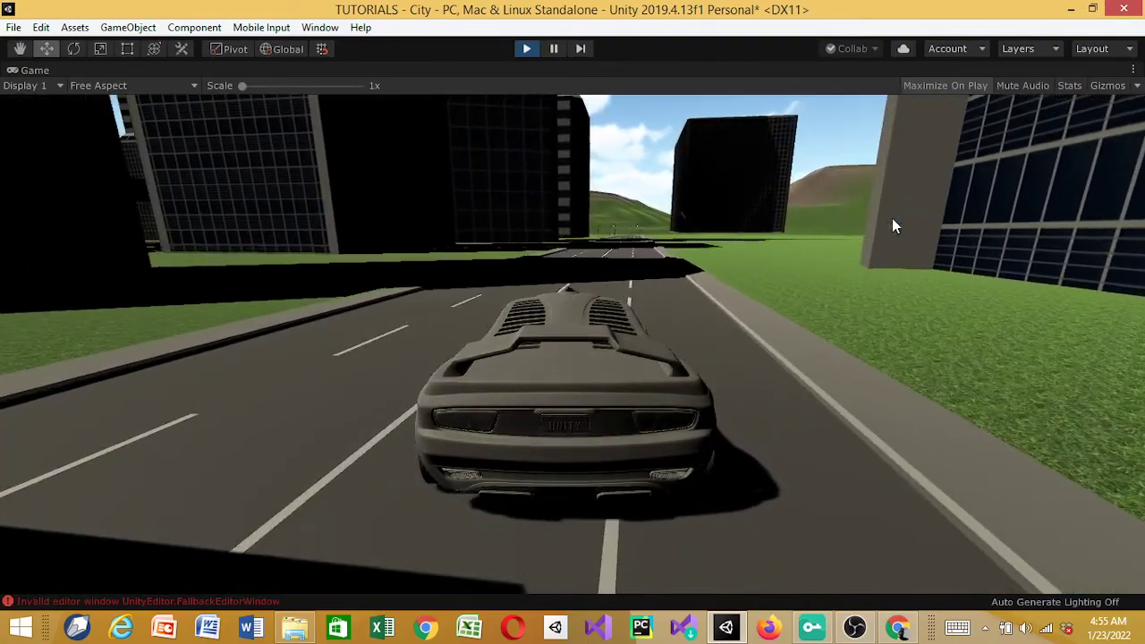
key(Up)
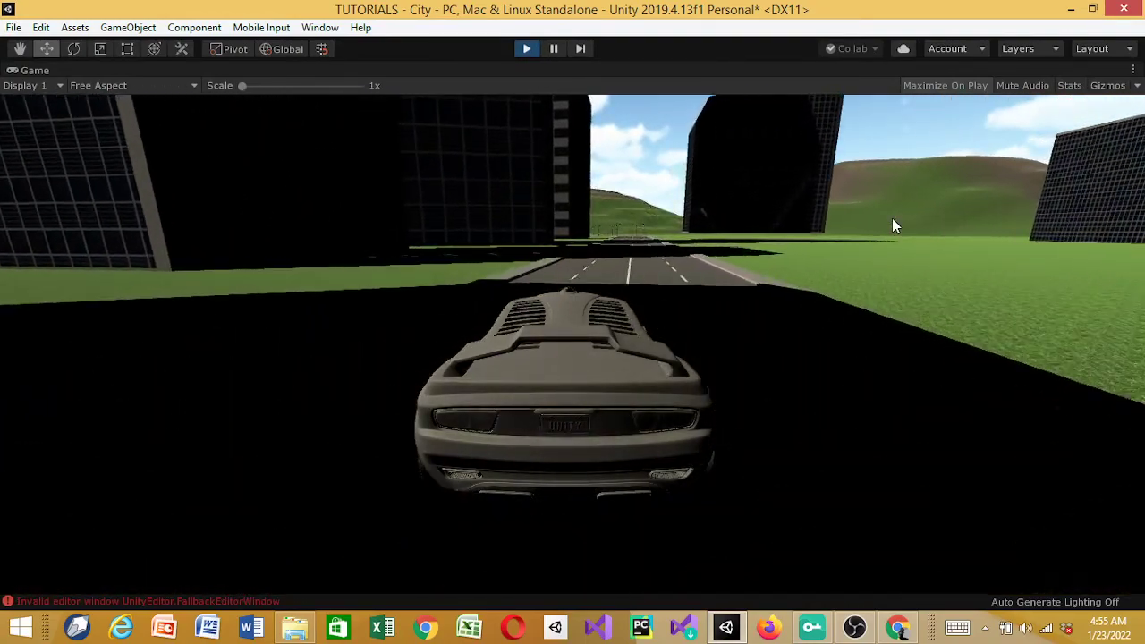
key(Up)
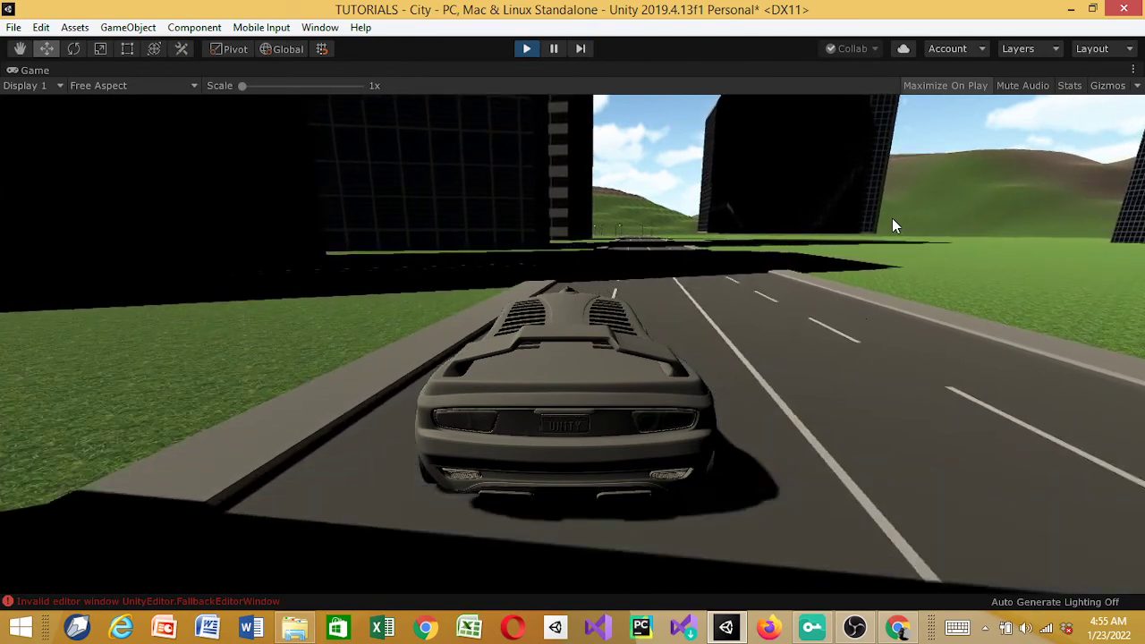
key(Left)
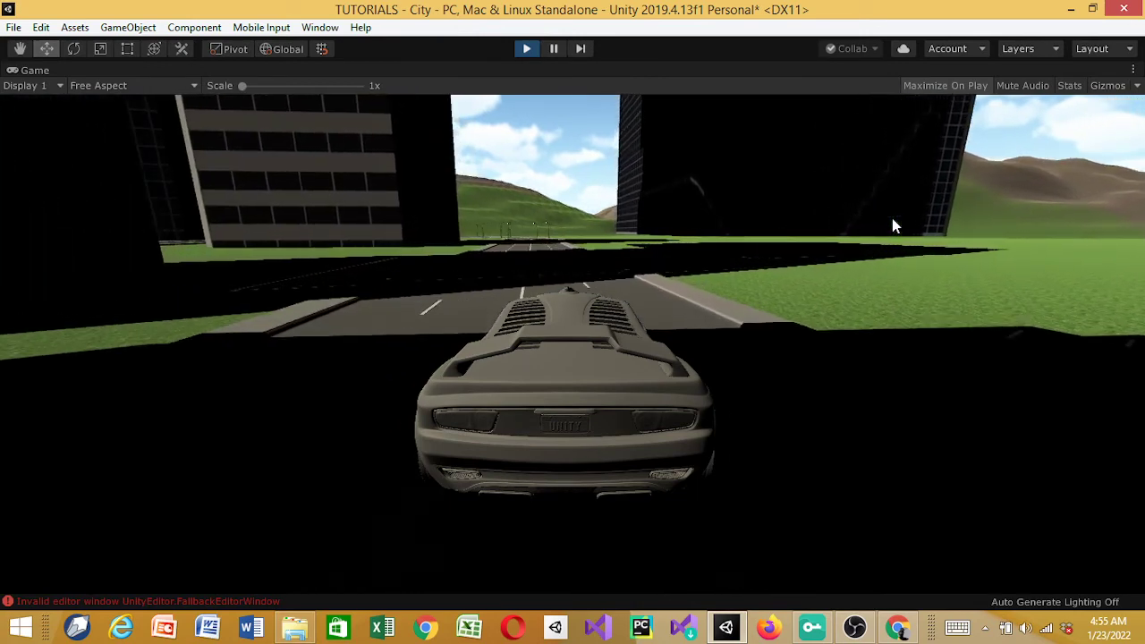
key(Right)
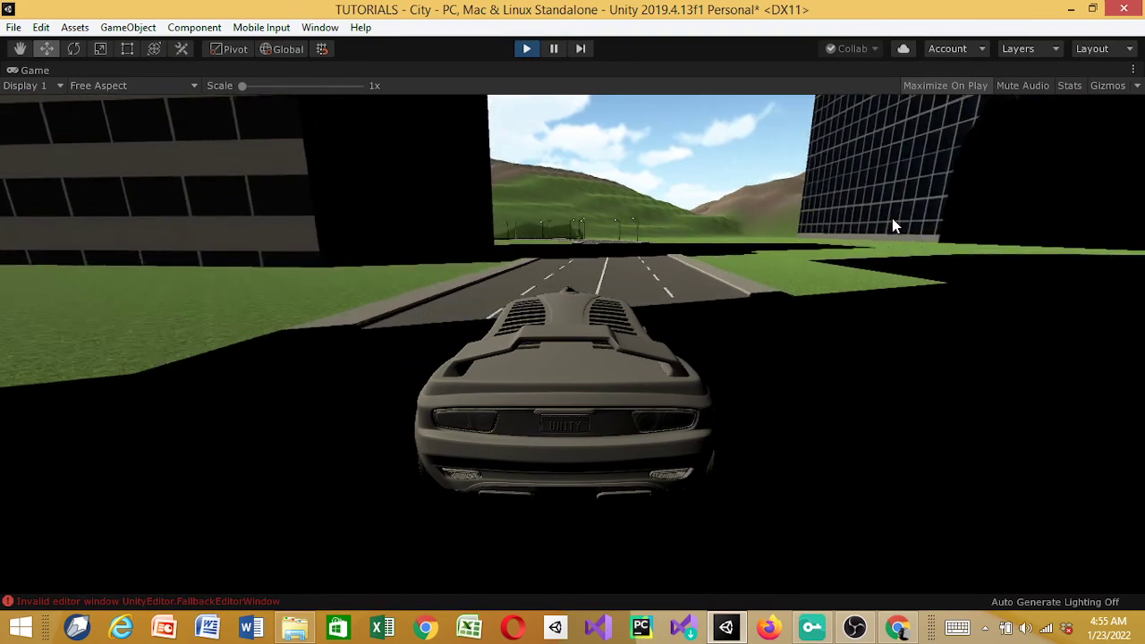
key(Right)
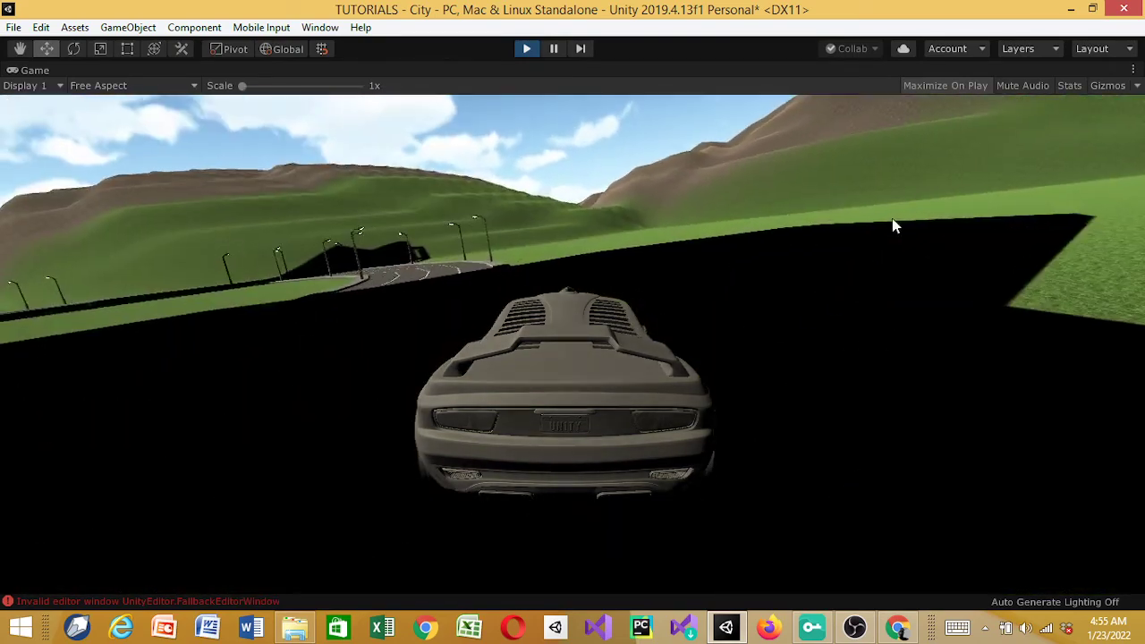
Steer the car around the lamp-lit left-hand curve below the hills and onto the straight road towards the ramp.
key(Left)
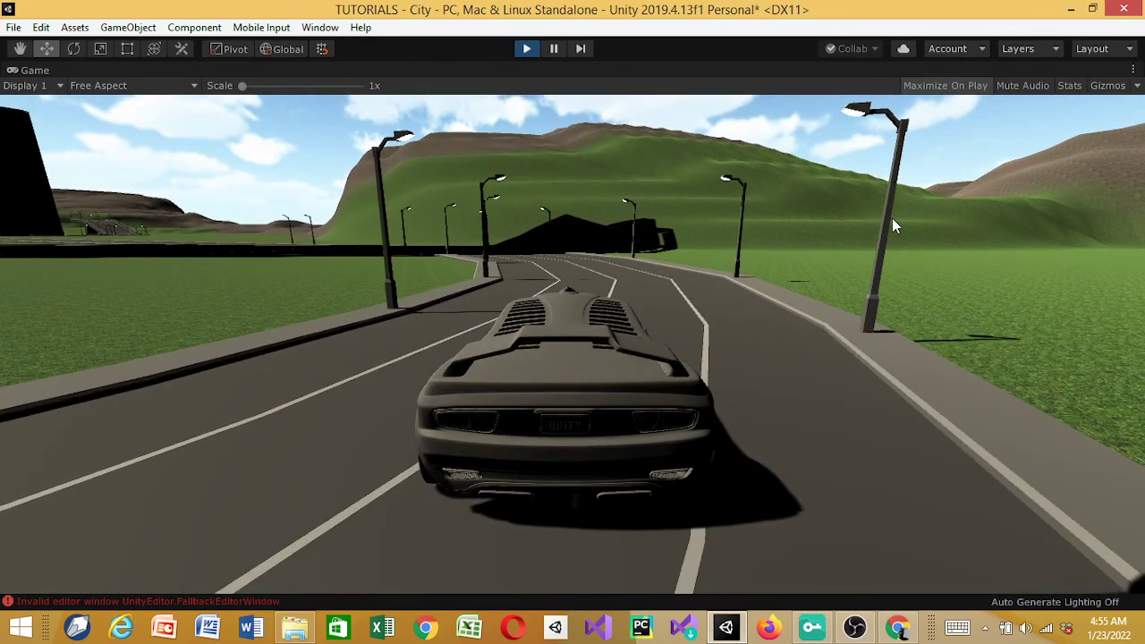
key(Left)
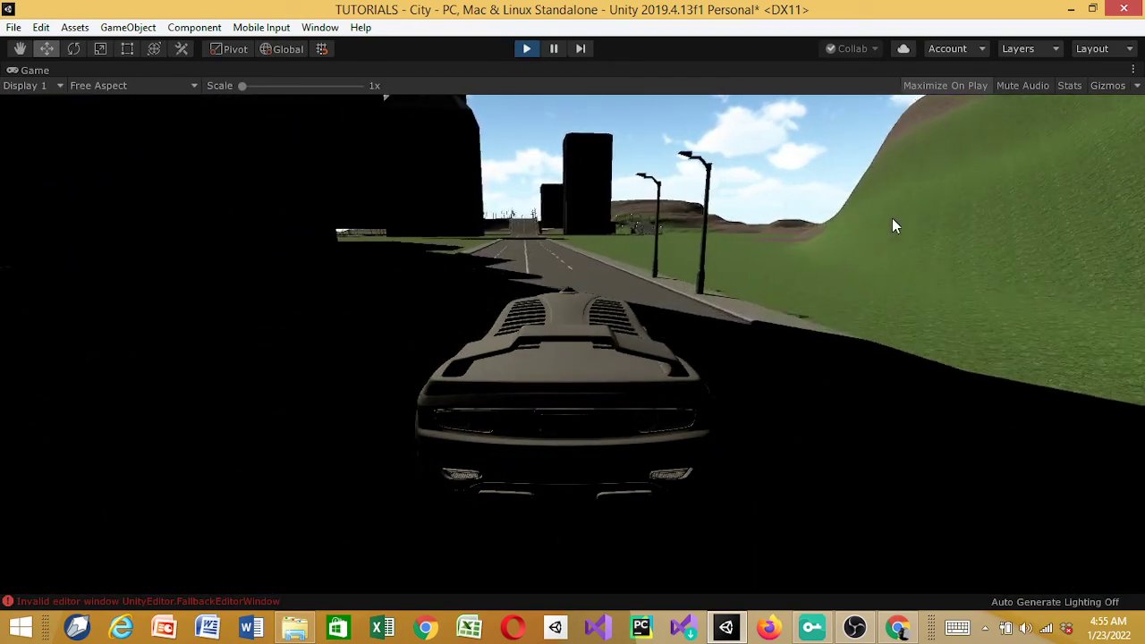
key(Left)
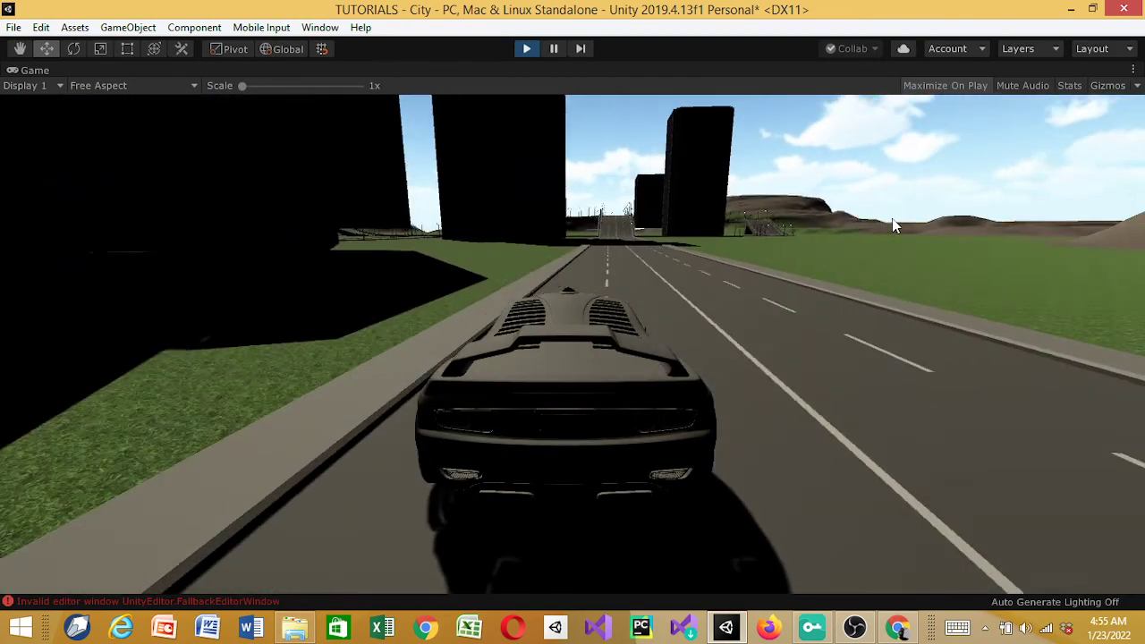
key(Right)
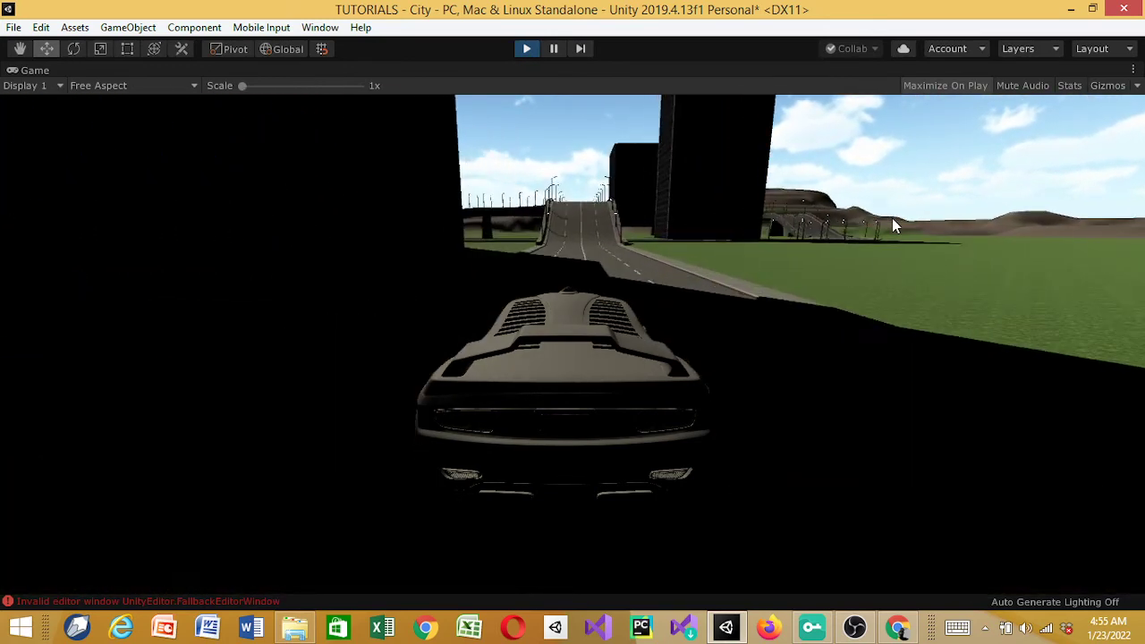
Drive the car up the ramp onto the elevated road and follow its right-hand curve past the skyscrapers.
key(Left)
key(Down)
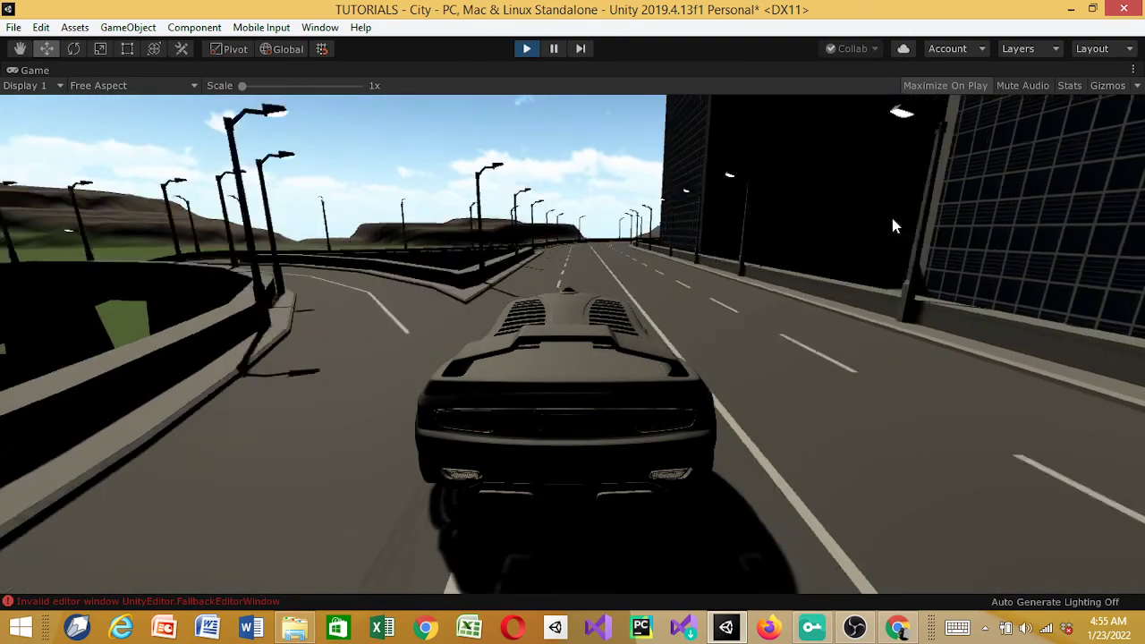
key(Right)
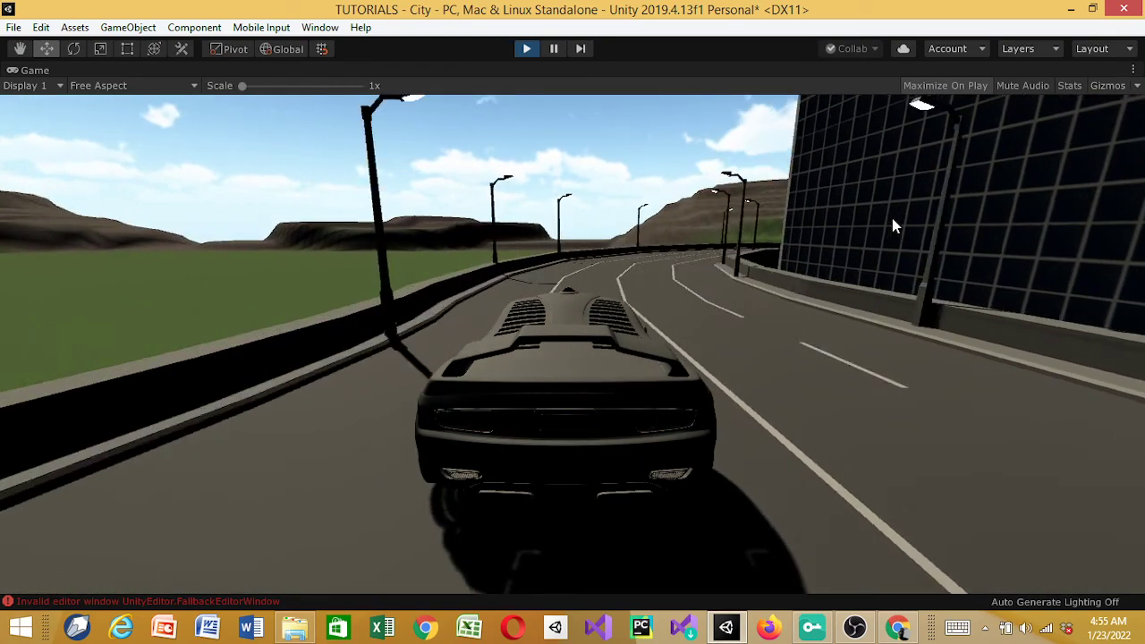
key(Right)
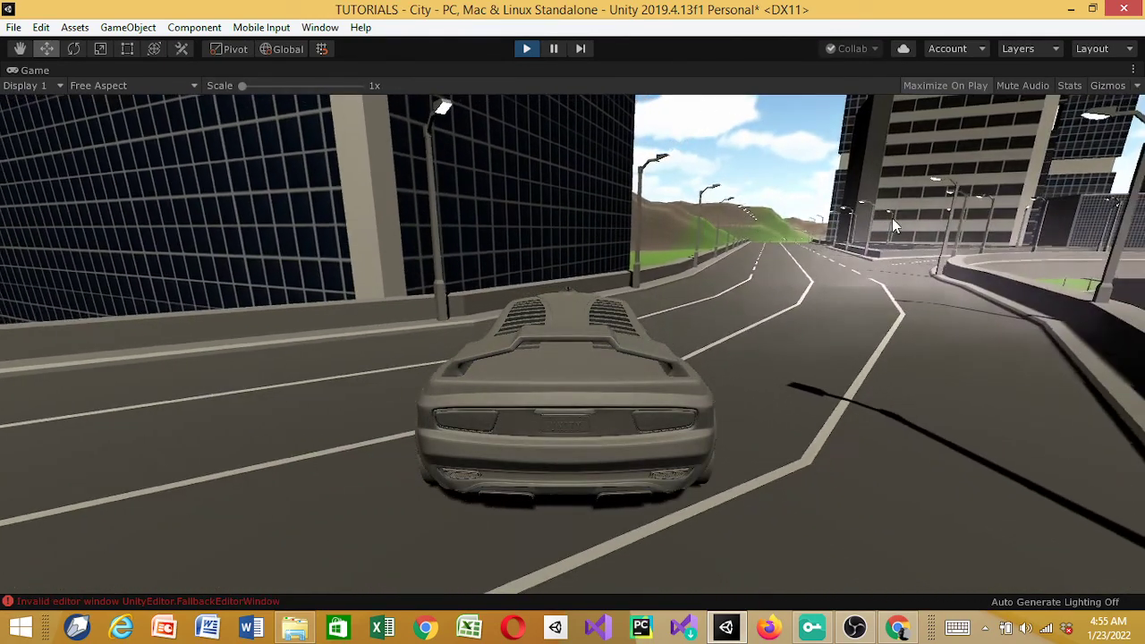
key(Right)
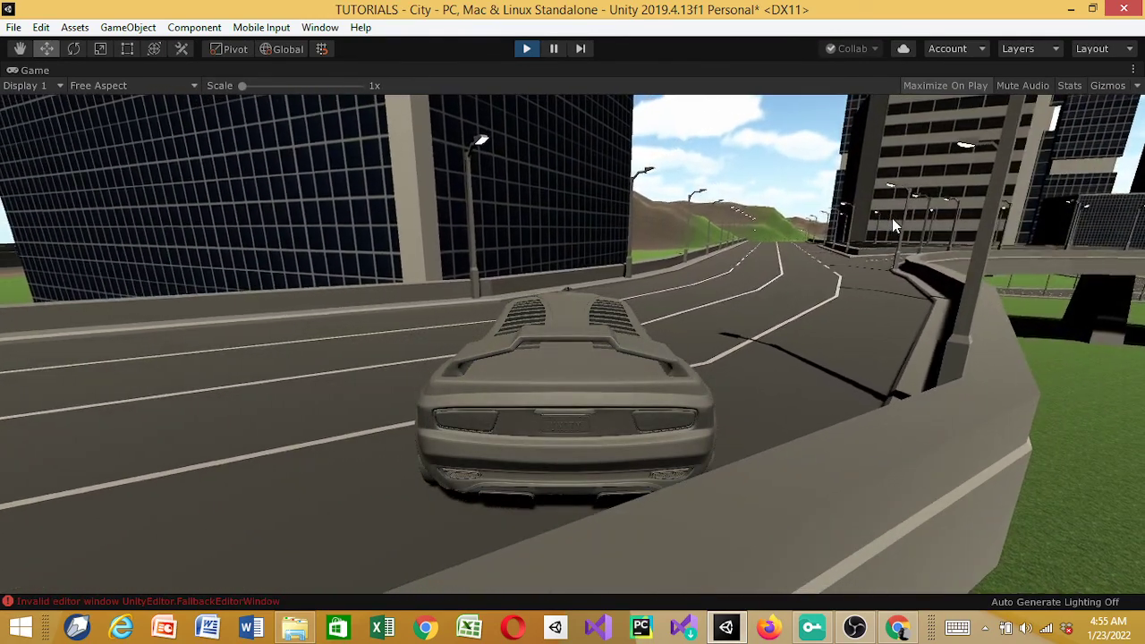